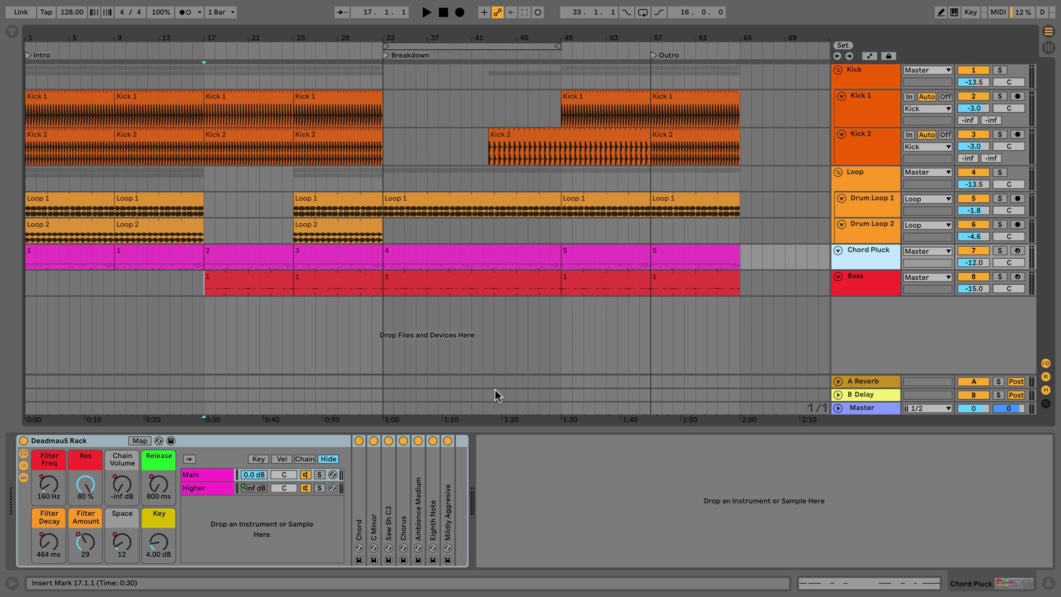
- Place the insert marker at bar 33 on the Bass track to show its Boom Sub Bass and compressor devices
left_click(382, 337)
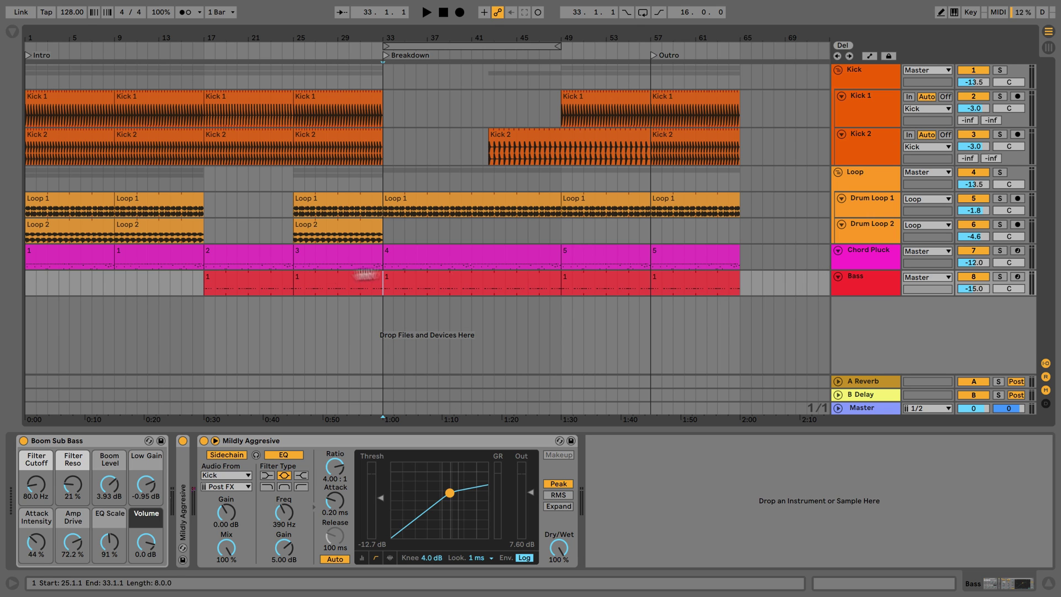
- Inspect Chord Pluck clip 3 and its rack in Session View, then select Master back in Arrangement
left_click(1048, 48)
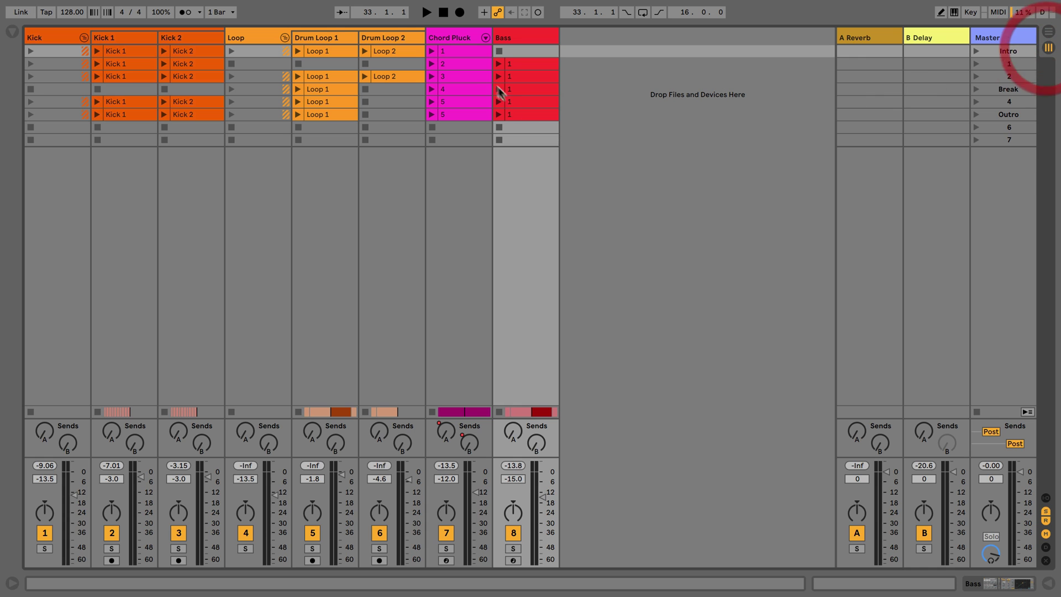
left_click(450, 76)
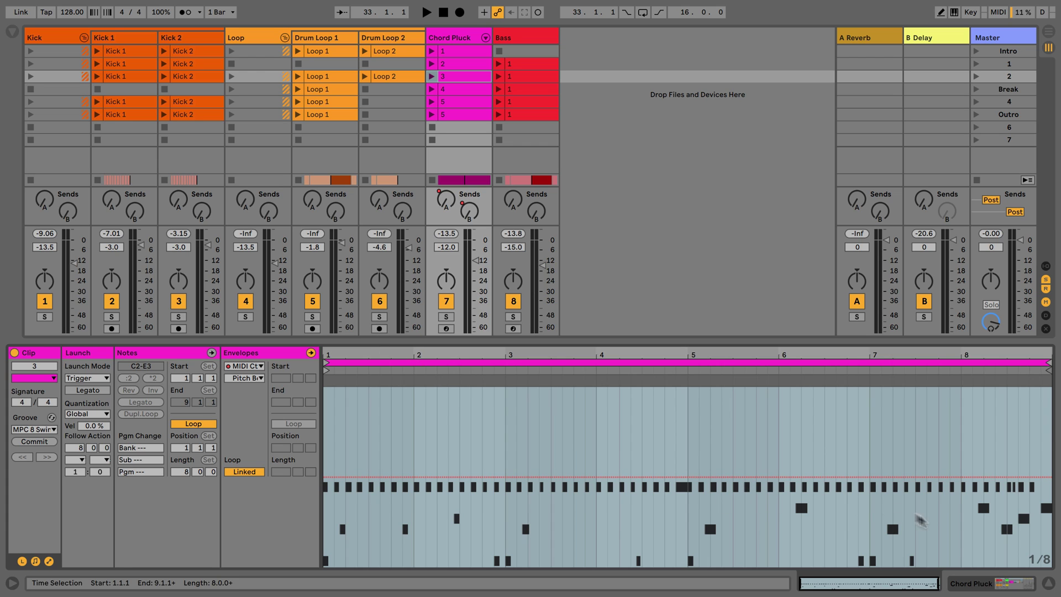
left_click(971, 583)
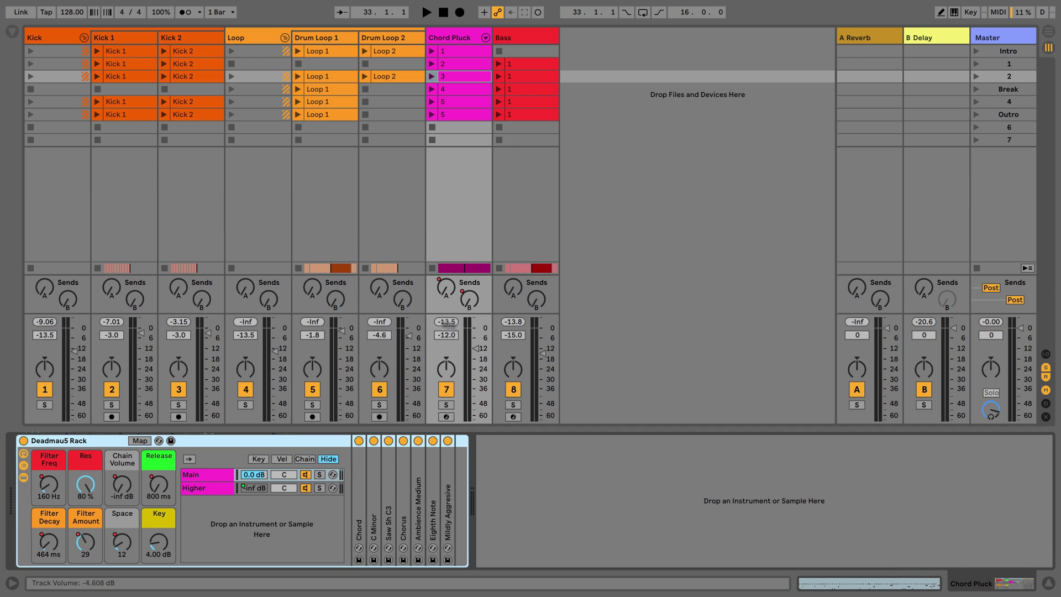
left_click(996, 37)
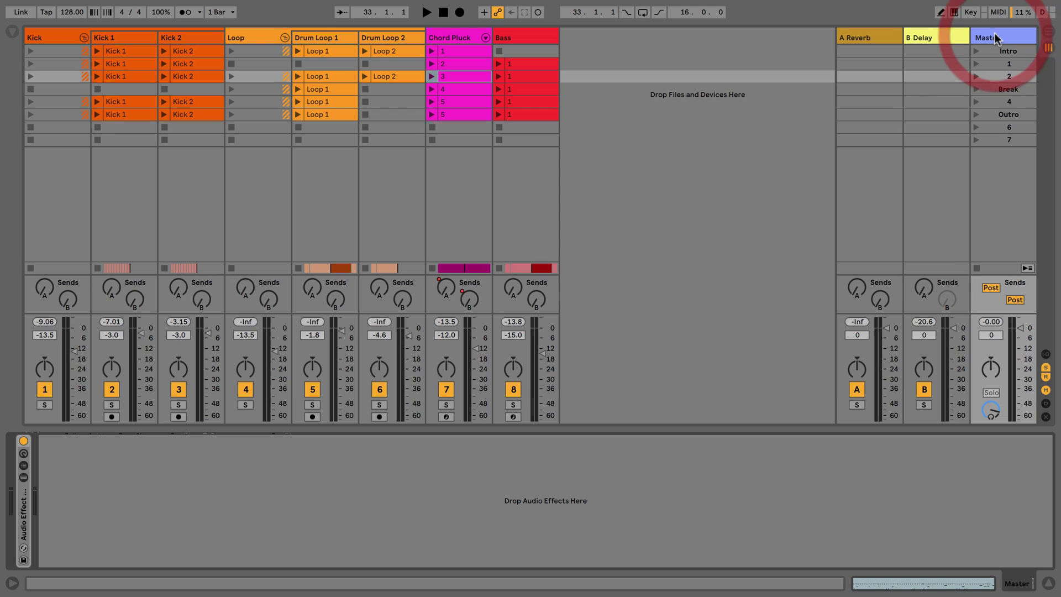
left_click(1048, 32)
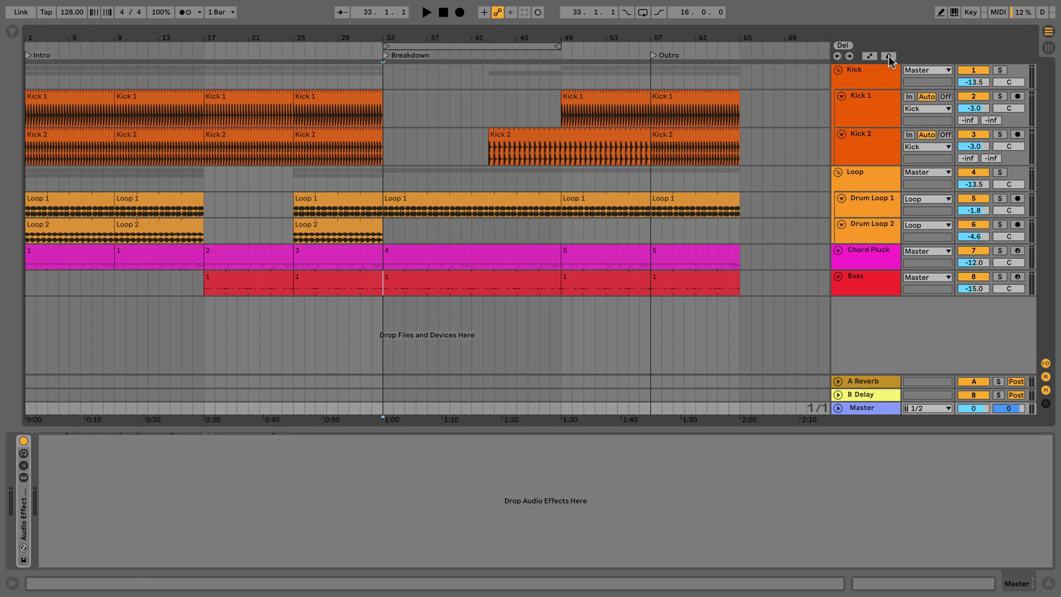
- Turn on the Automation toggle so envelope lanes show under every track
left_click(871, 55)
left_click(871, 56)
left_click(871, 55)
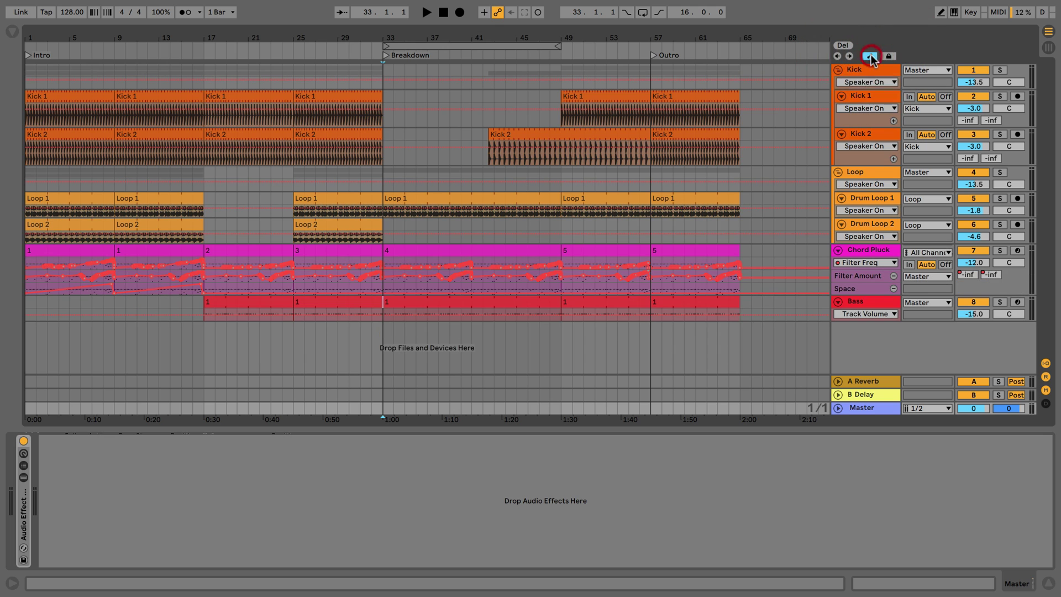
left_click(871, 55)
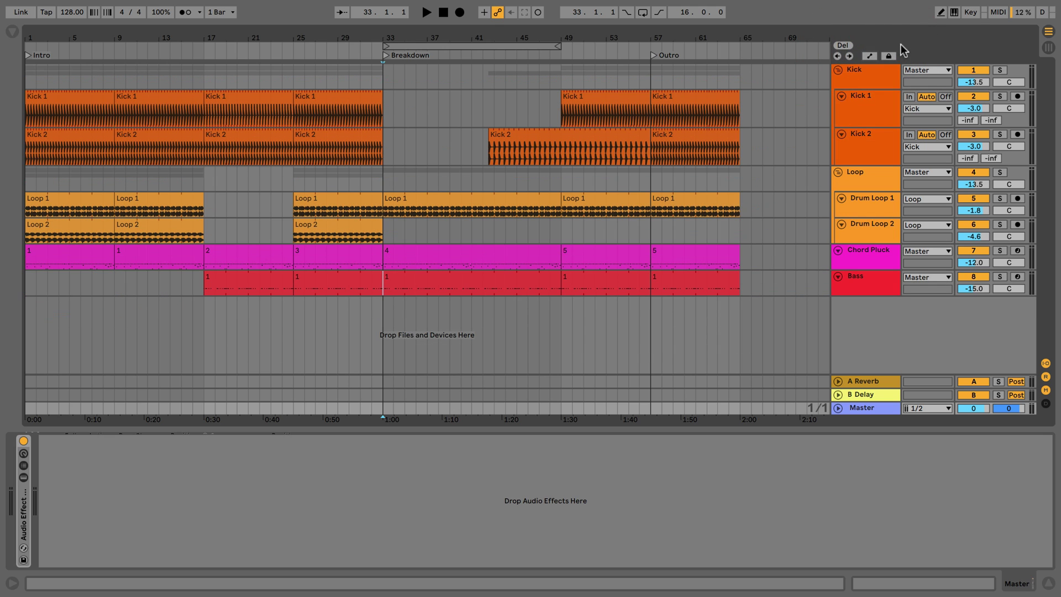
left_click(871, 56)
left_click(871, 56)
left_click(870, 56)
left_click(870, 56)
left_click(870, 56)
left_click(870, 56)
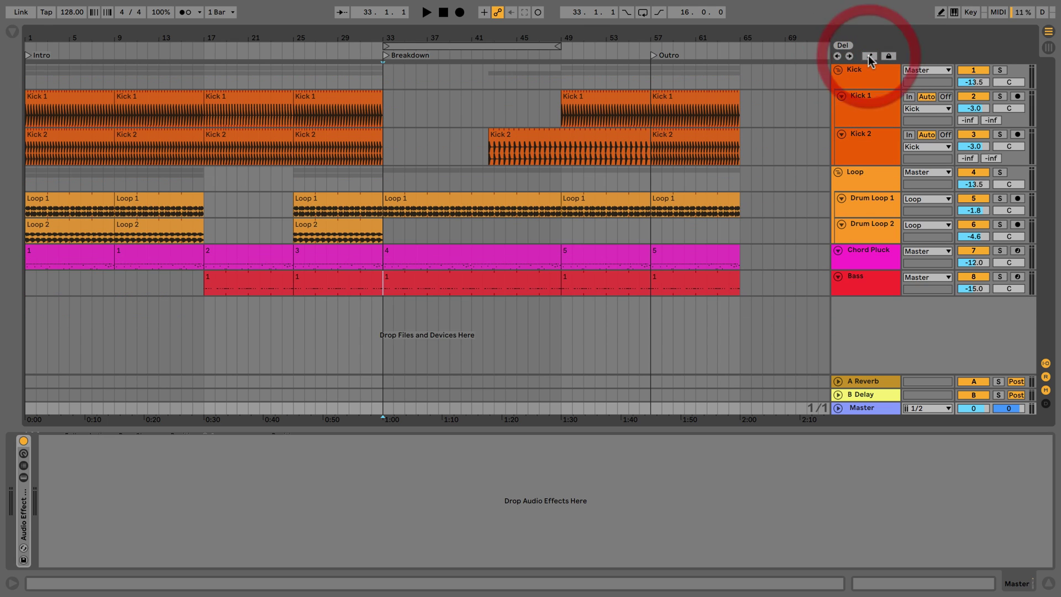
left_click(870, 56)
left_click(871, 56)
left_click(871, 56)
left_click(870, 56)
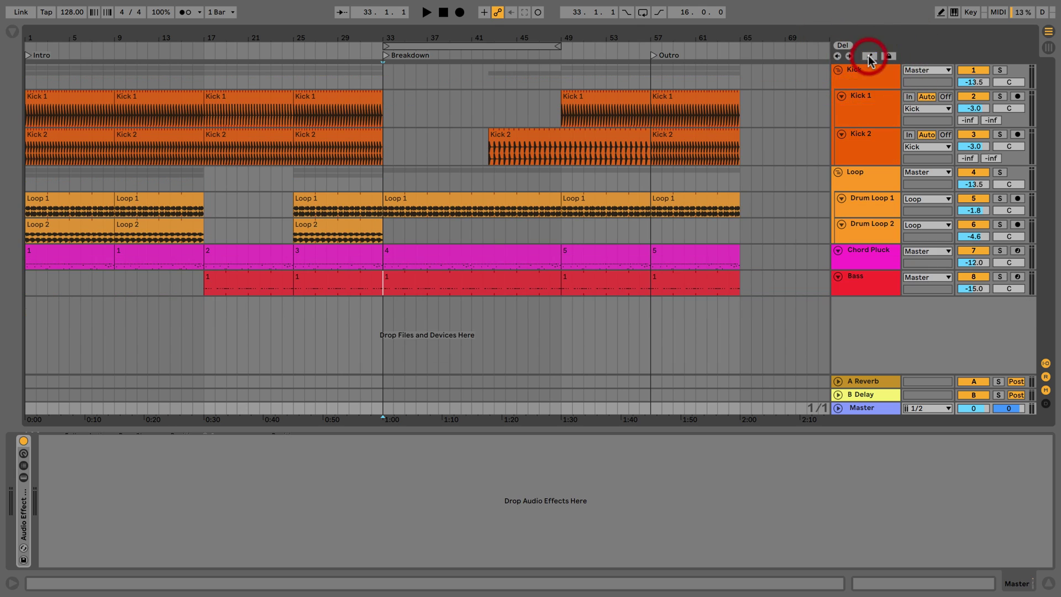
left_click(870, 56)
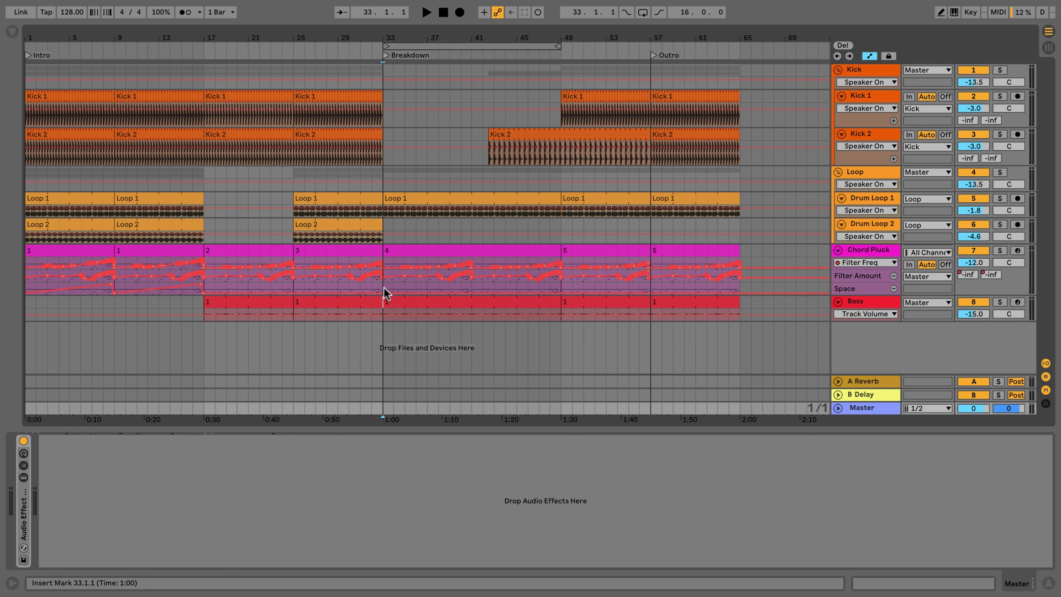
- Select bars 33–49 on Chord Pluck and drag its automation lanes taller
left_click_drag(383, 288, 562, 263)
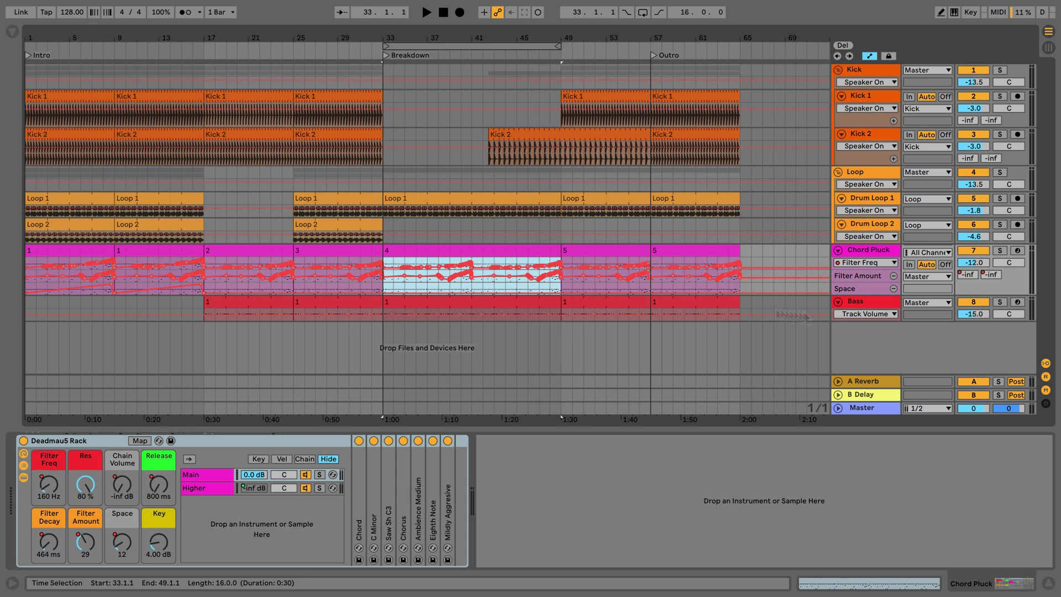
left_click_drag(862, 281, 865, 357)
scroll(825, 345, "down", 2)
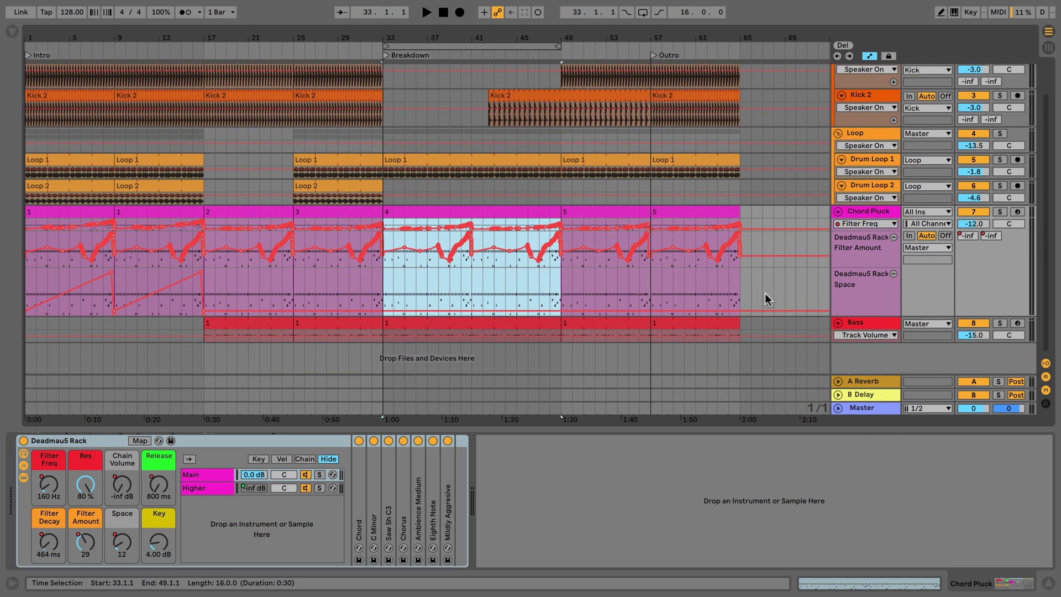
left_click(1049, 585)
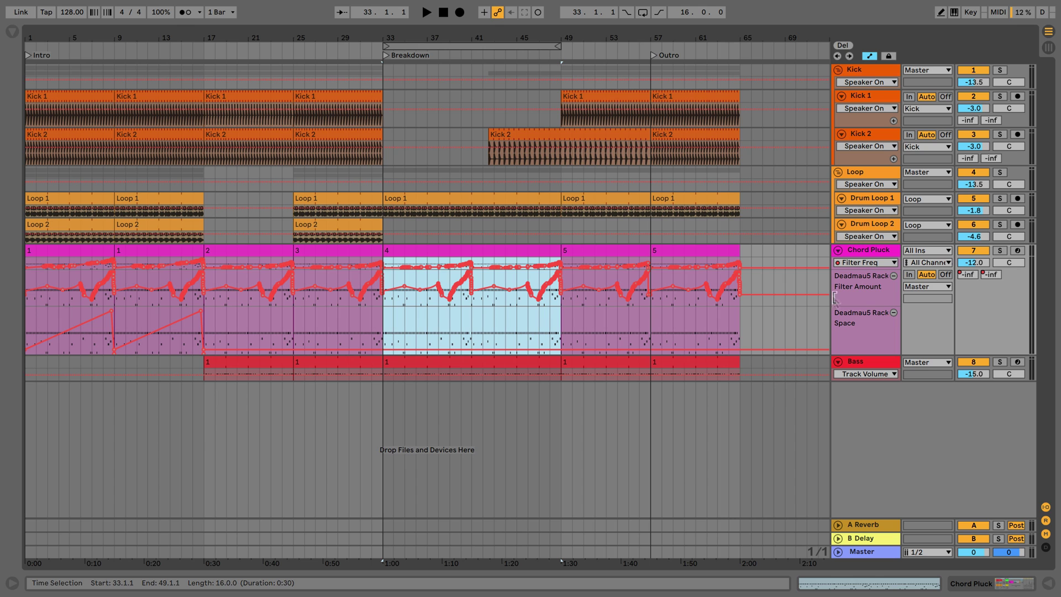
double_click(871, 56)
key("a")
key("a")
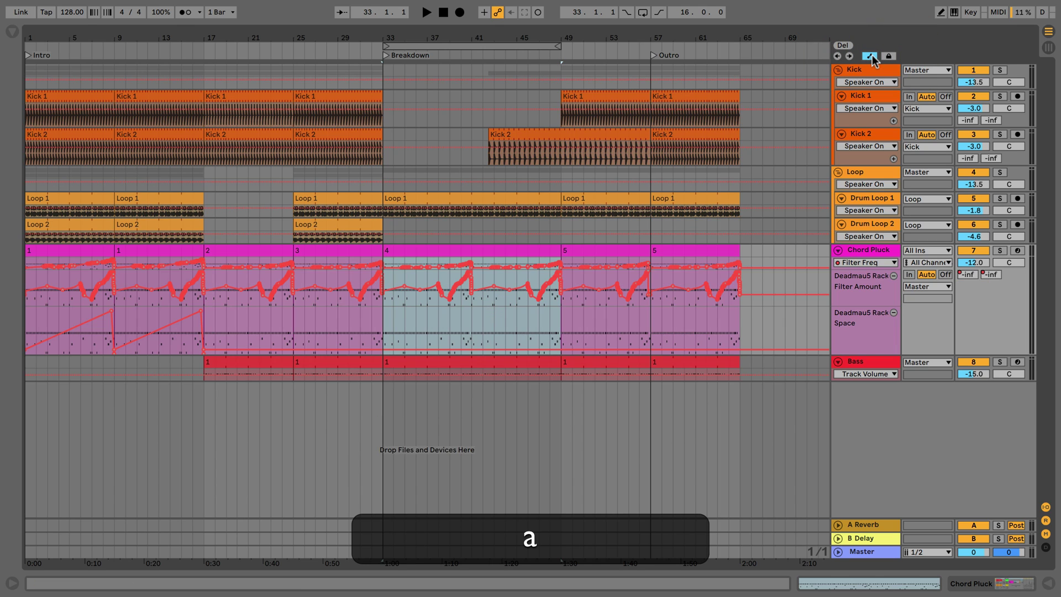
key("a")
key("a")
key("a")
key("a")
key("a")
key("a")
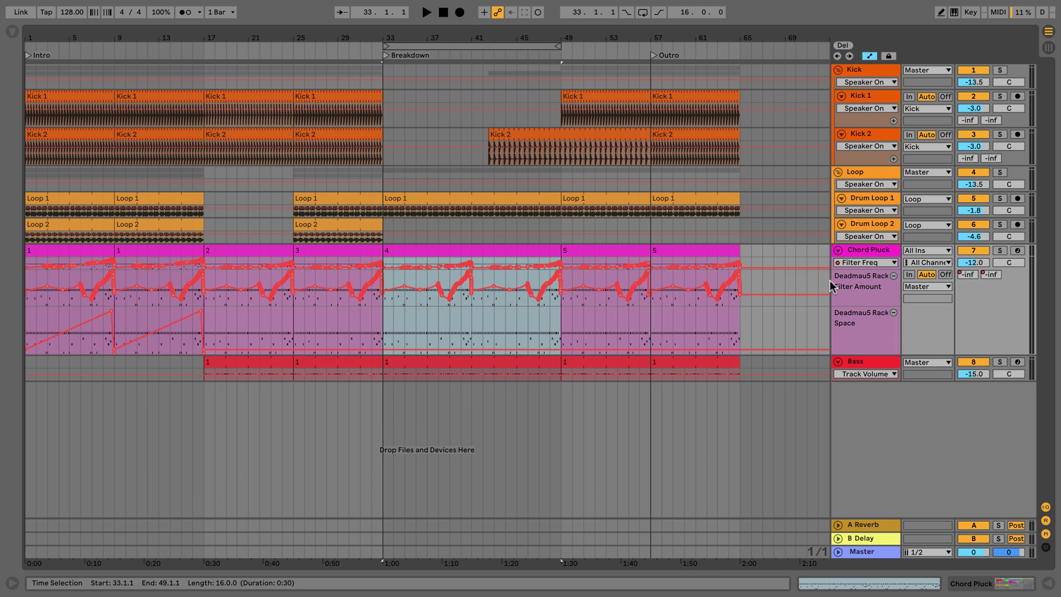
- Remove Chord Pluck's Space and Filter Amount lanes and make the remaining lane taller
left_click(860, 263)
left_click(859, 265)
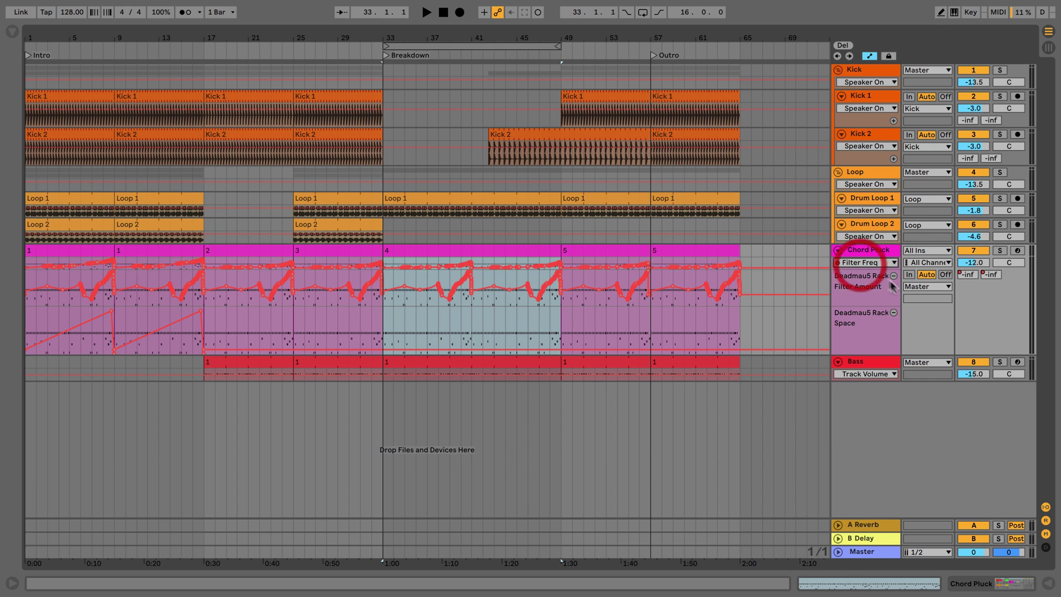
left_click(894, 312)
left_click(892, 276)
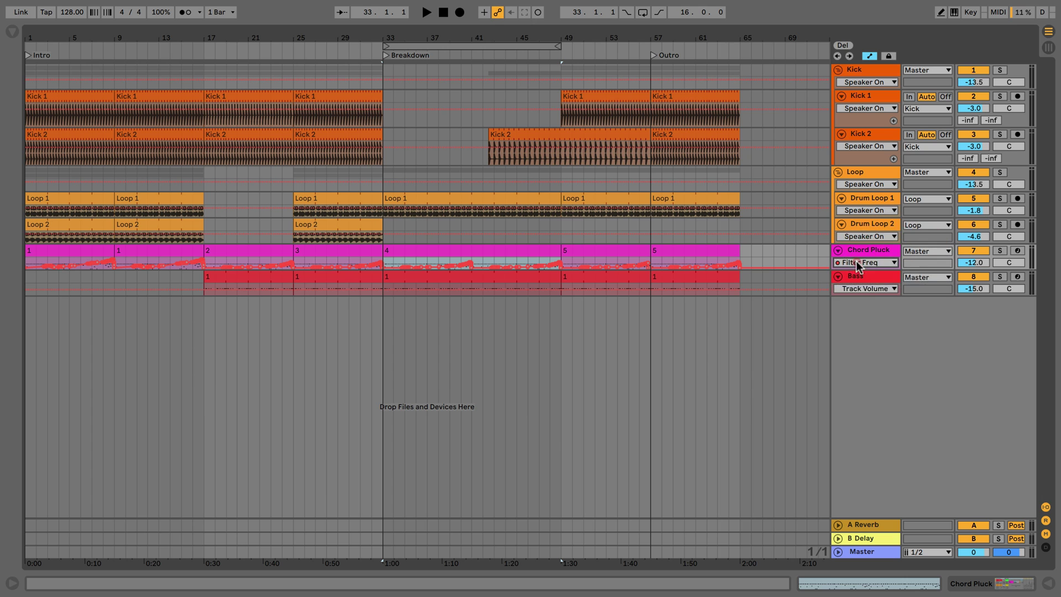
left_click_drag(856, 266, 853, 330)
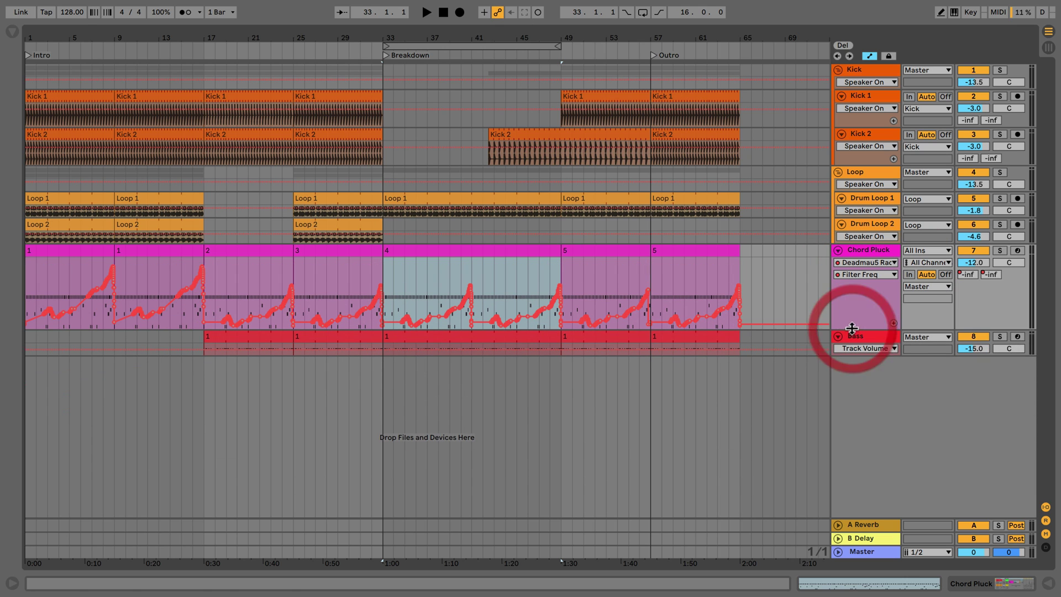
- Set the insert mark at bar 36 in Chord Pluck's Breakdown and open the device chooser
left_click(512, 278)
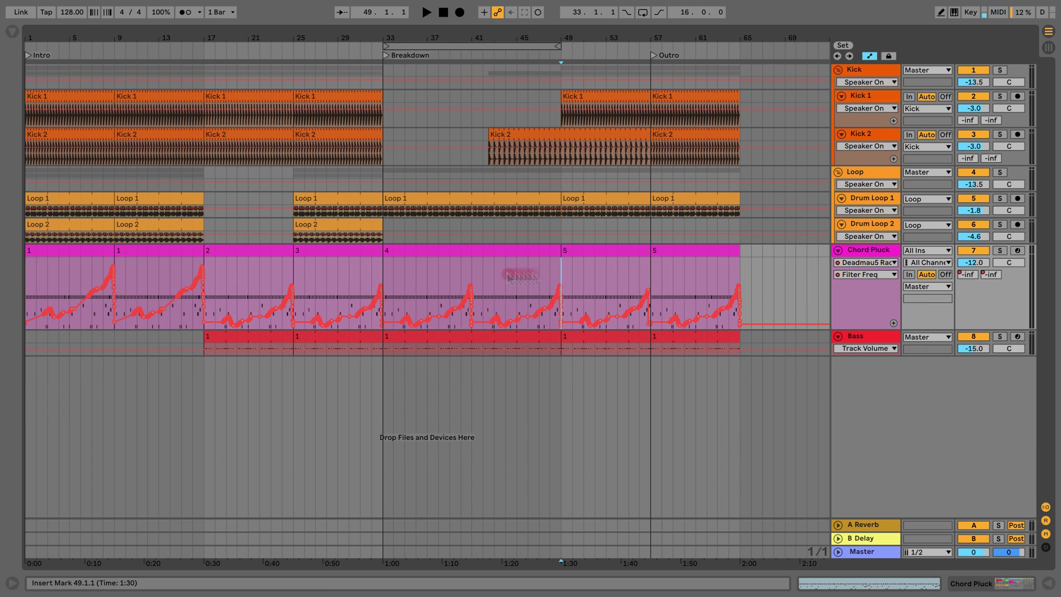
left_click_drag(561, 276, 381, 274)
left_click(417, 276)
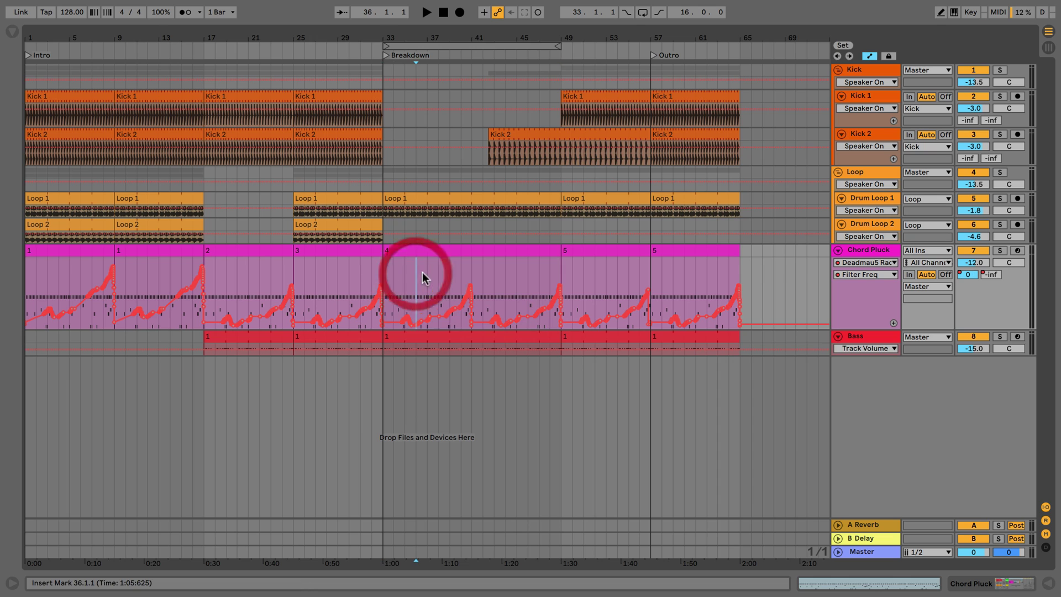
left_click(861, 263)
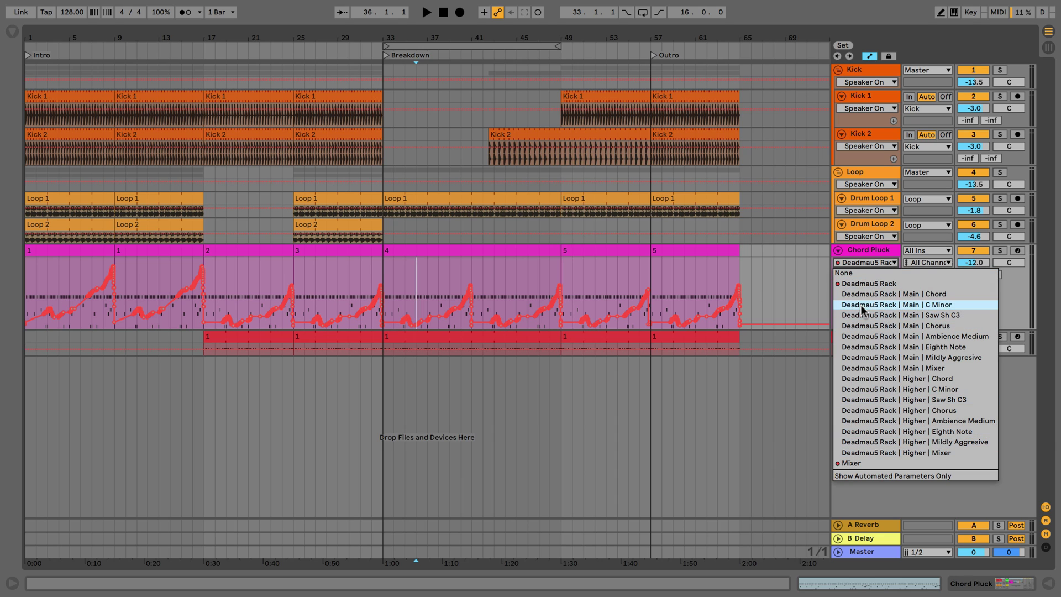
- Show Chord Pluck's Mixer send envelopes, viewing B-Delay before settling on A-Reverb
left_click(858, 464)
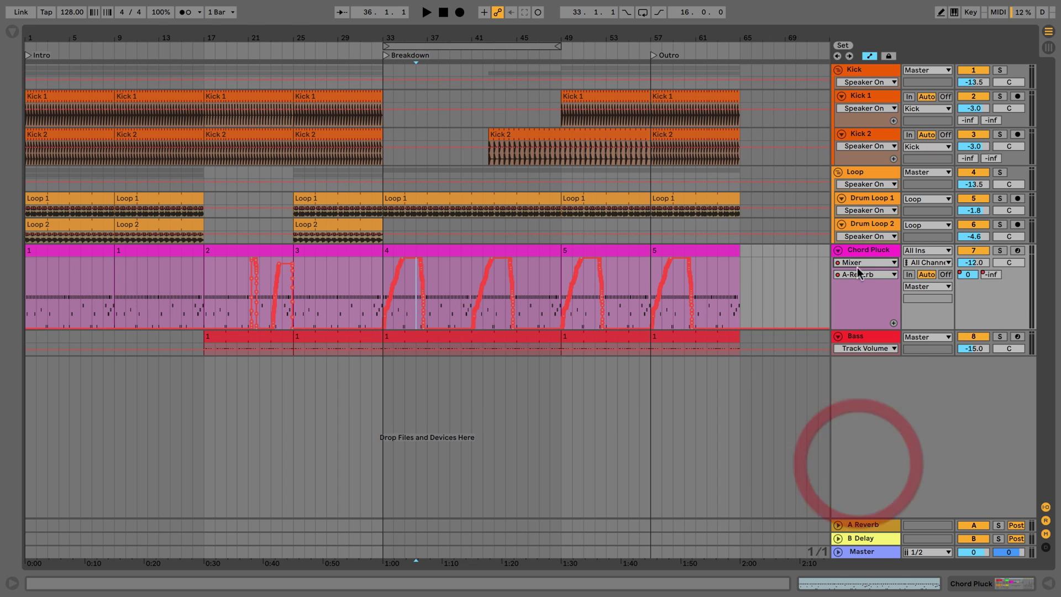
left_click(854, 277)
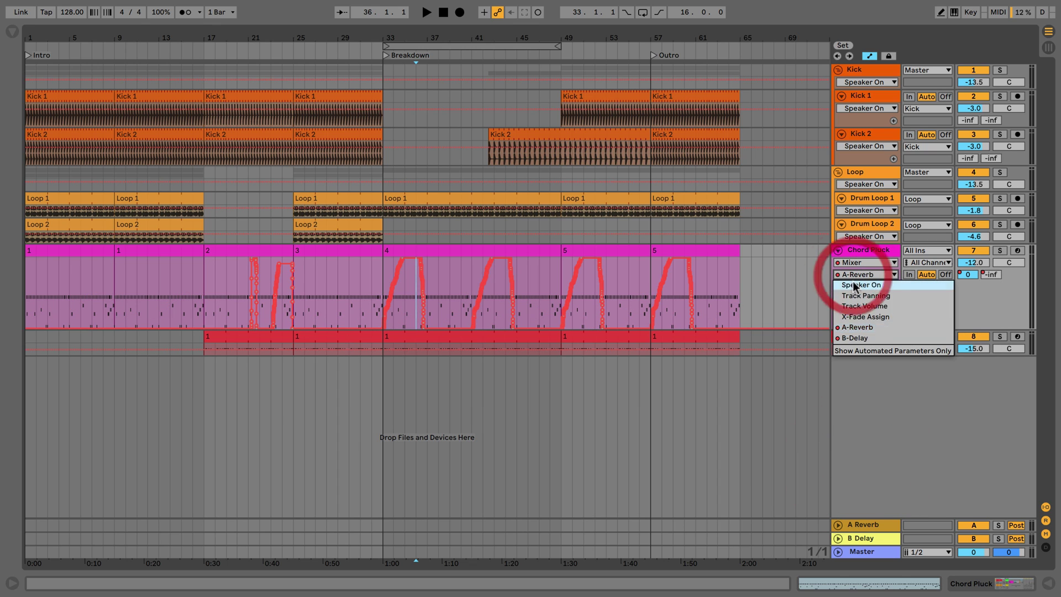
left_click(855, 337)
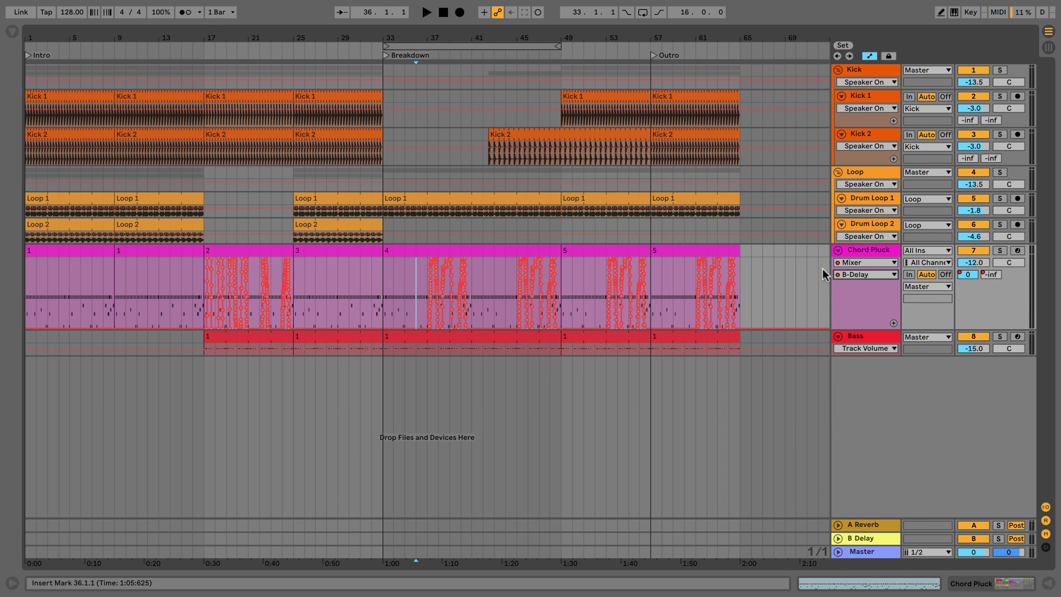
left_click(855, 276)
left_click(857, 327)
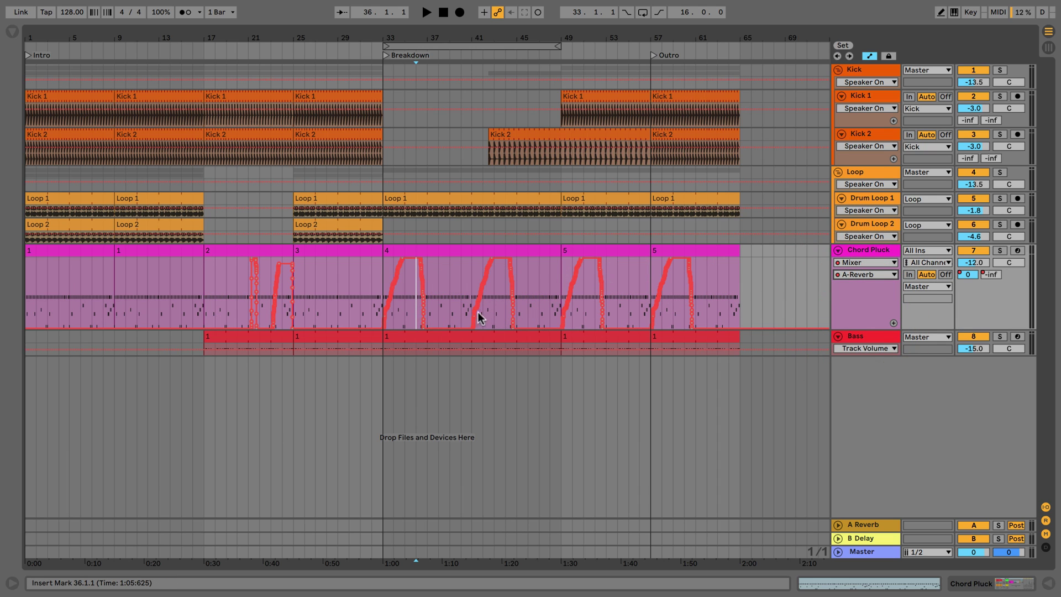
- Select the Kick 2, Loop, then Chord Pluck tracks in turn
left_click(856, 135)
left_click(853, 173)
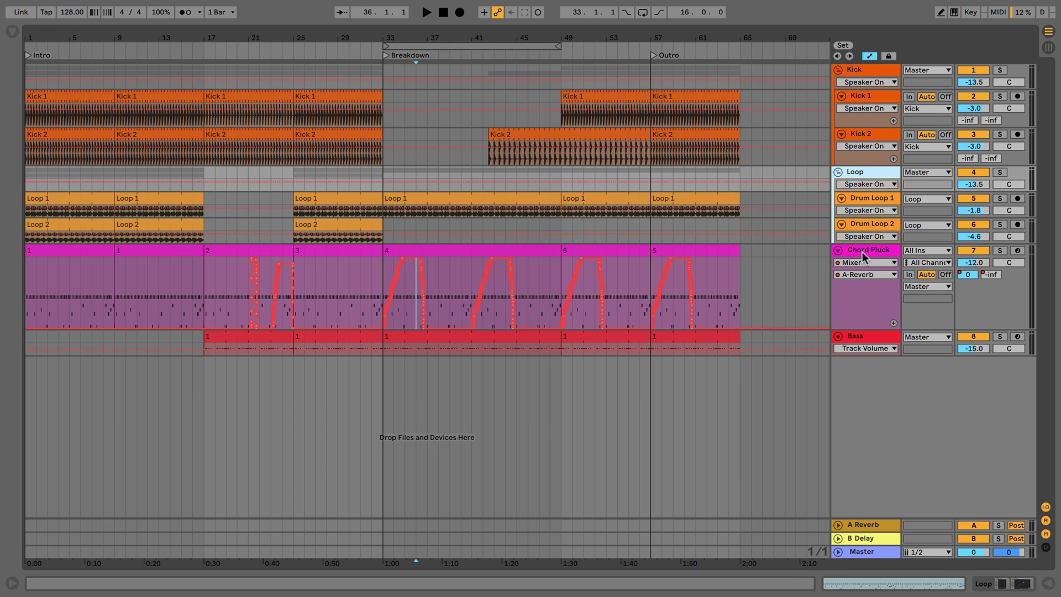
left_click(861, 256)
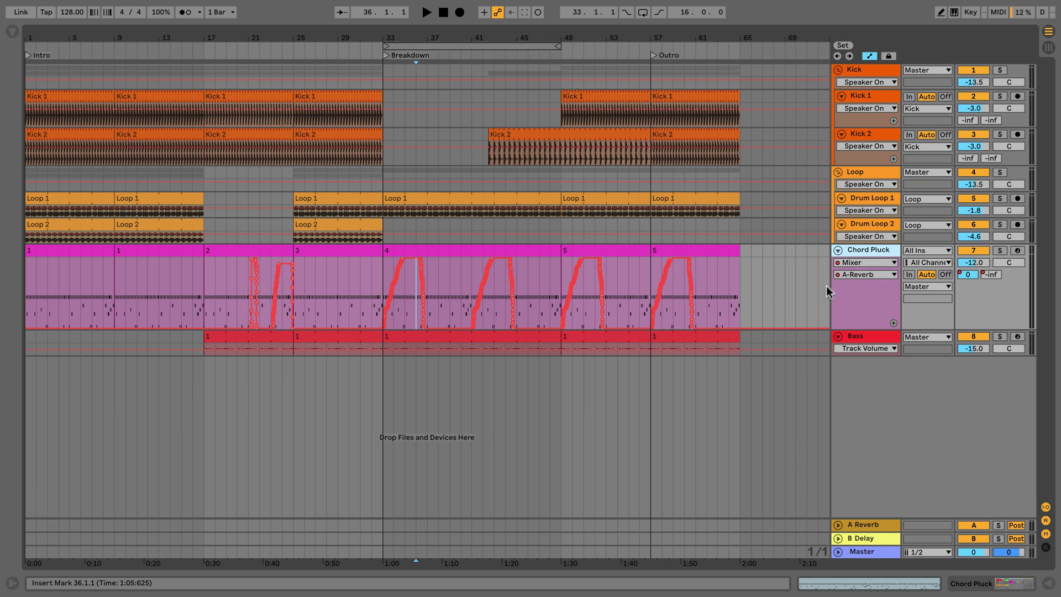
mouse_move(477, 269)
- Add a Chord Pluck automation lane for the Mixer's B-Delay send
left_click(894, 323)
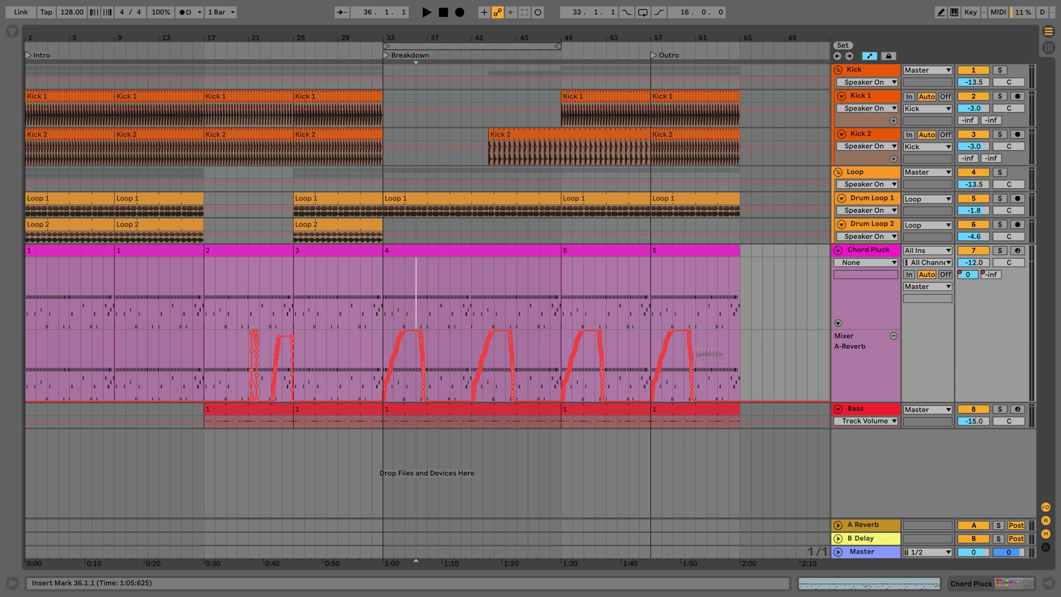
left_click(859, 261)
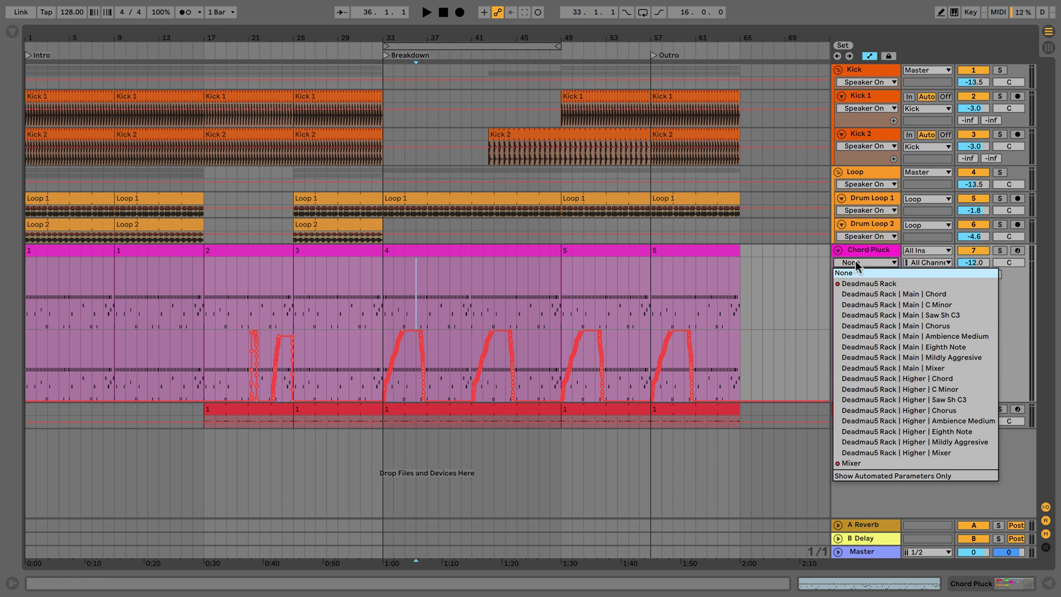
left_click(859, 467)
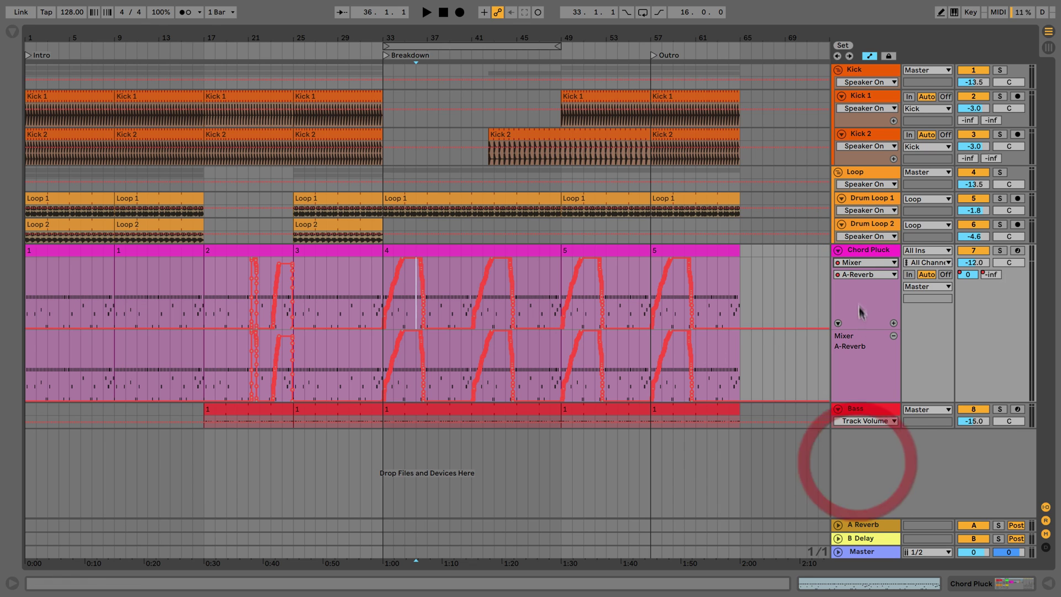
left_click(865, 274)
left_click(856, 337)
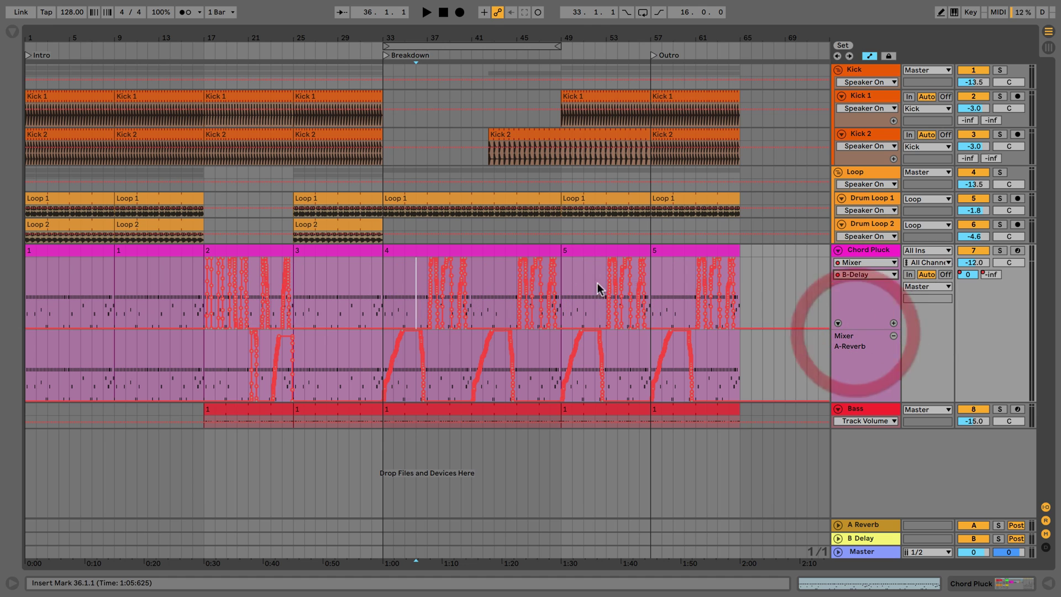
left_click(893, 325)
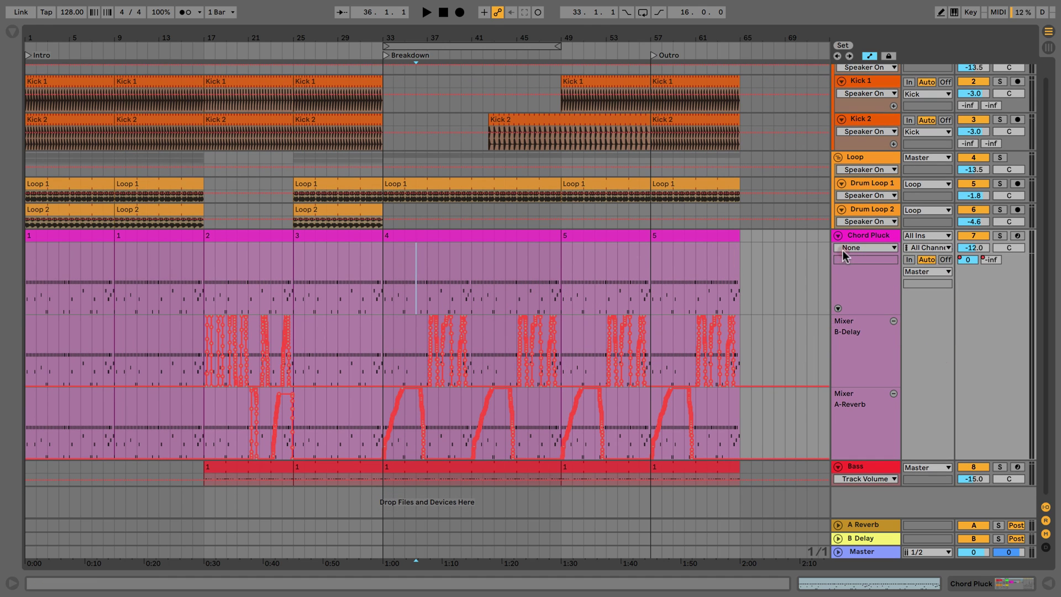
- Give the Deadmau5 Rack Filter Freq envelope its own lane and make it shorter
left_click(843, 249)
left_click(842, 267)
left_click(848, 259)
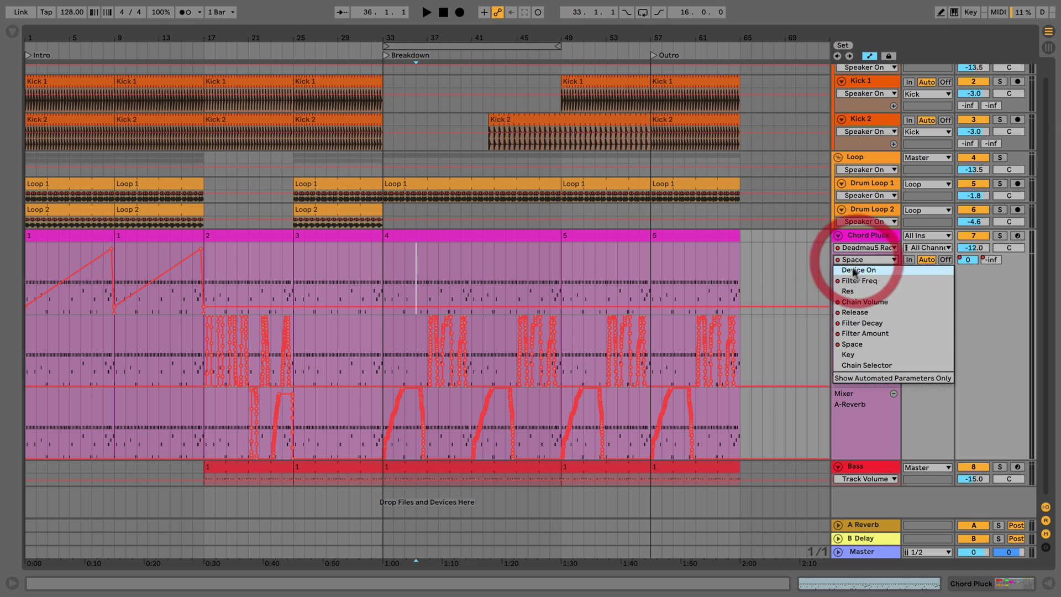
left_click(857, 280)
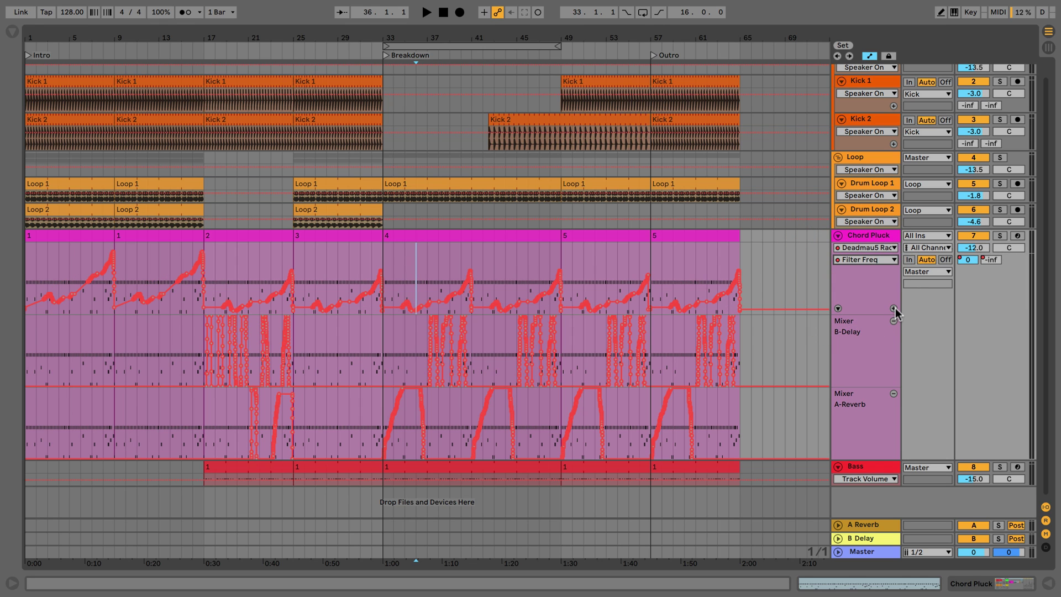
left_click(895, 307)
left_click(862, 280)
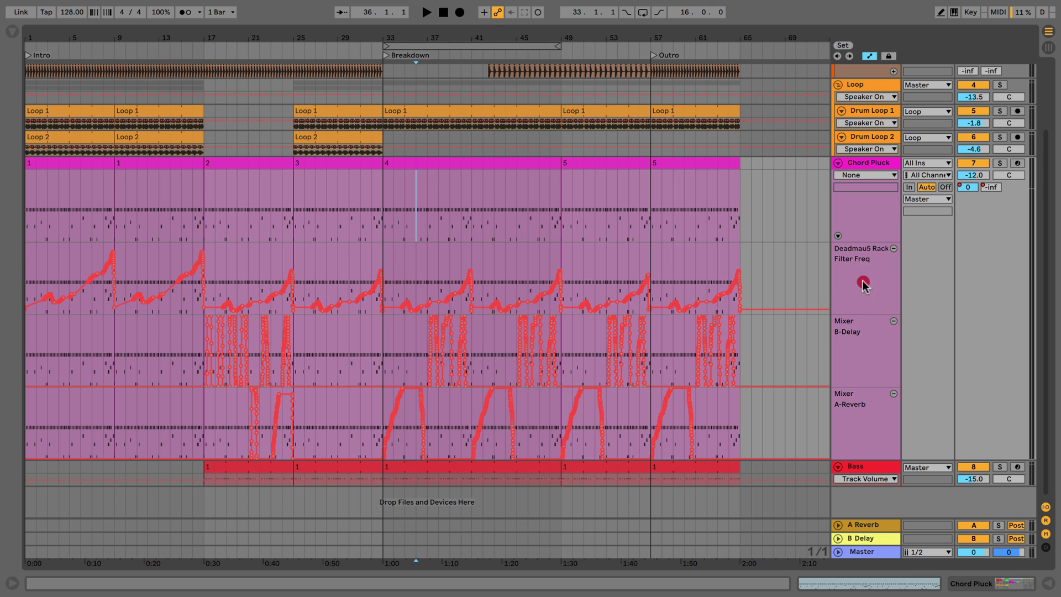
left_click_drag(866, 314, 866, 280)
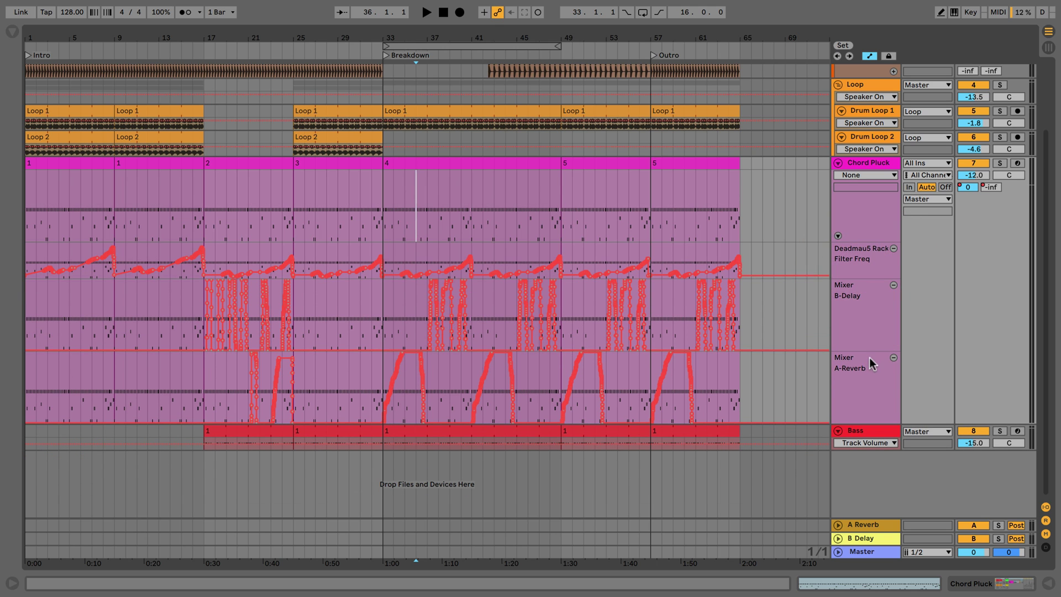
scroll(872, 351, "up", 4)
- Remove Chord Pluck's Filter Freq, A-Reverb and B-Delay automation lanes
left_click(838, 324)
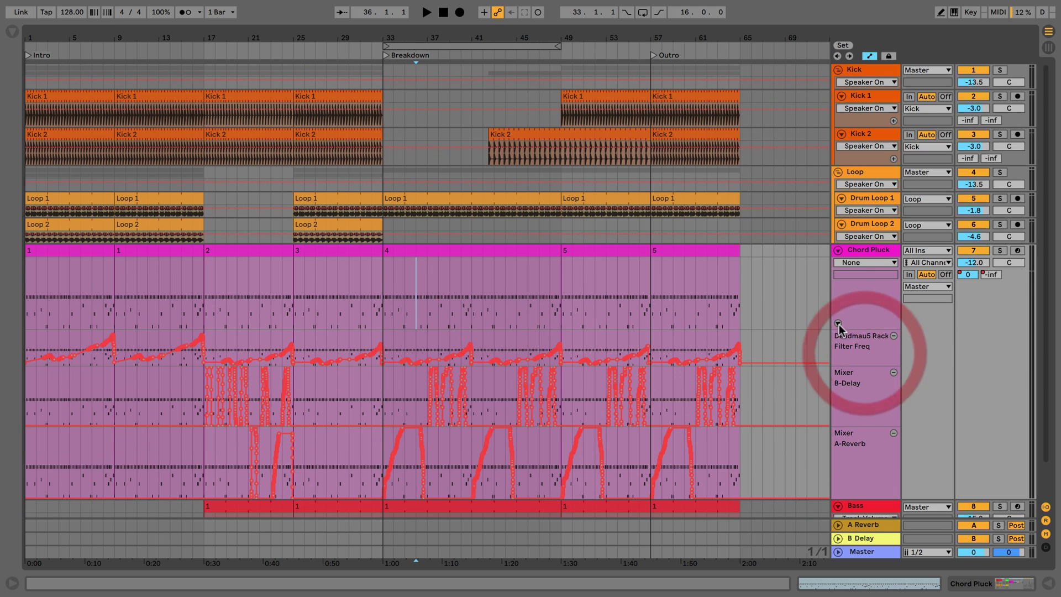
left_click(838, 324)
left_click(838, 324)
left_click(838, 323)
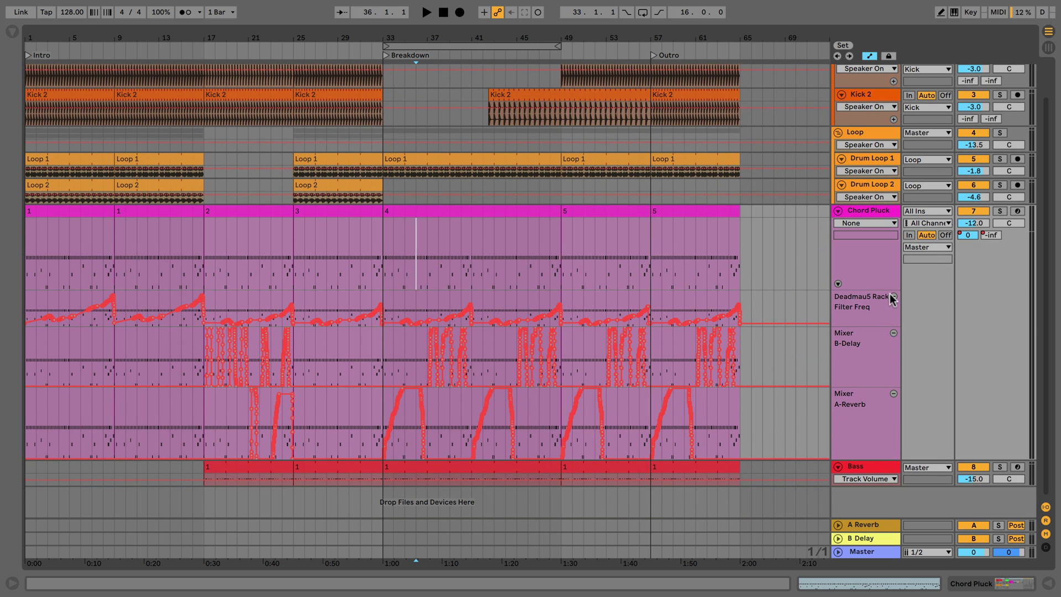
left_click(893, 296)
left_click(893, 357)
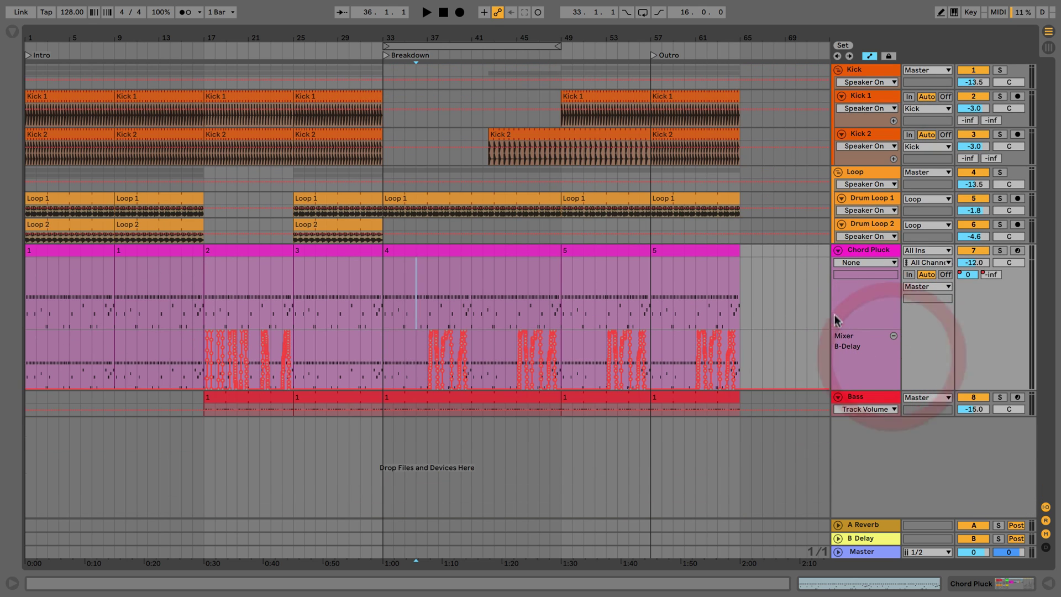
left_click(838, 323)
left_click(839, 324)
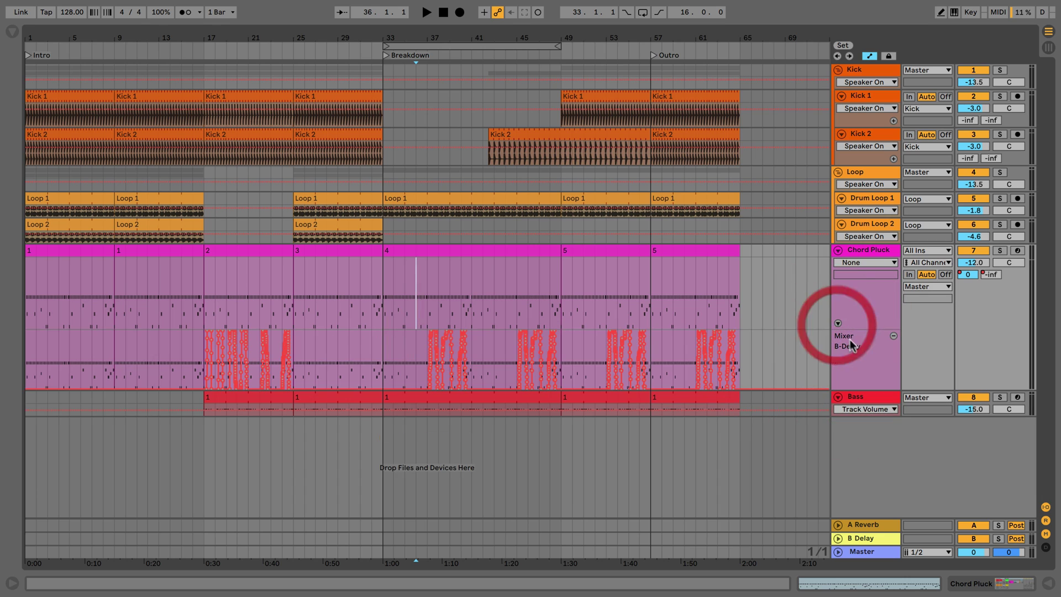
left_click(894, 335)
- Add a lane for each automated envelope on Chord Pluck
right_click(867, 312)
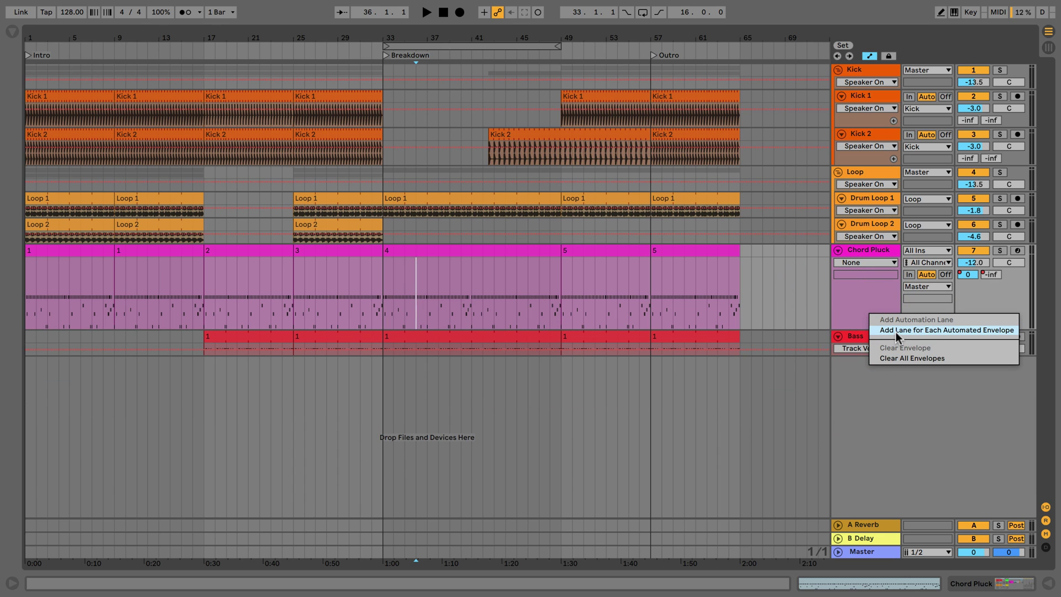
left_click(928, 331)
scroll(737, 331, "down", 5)
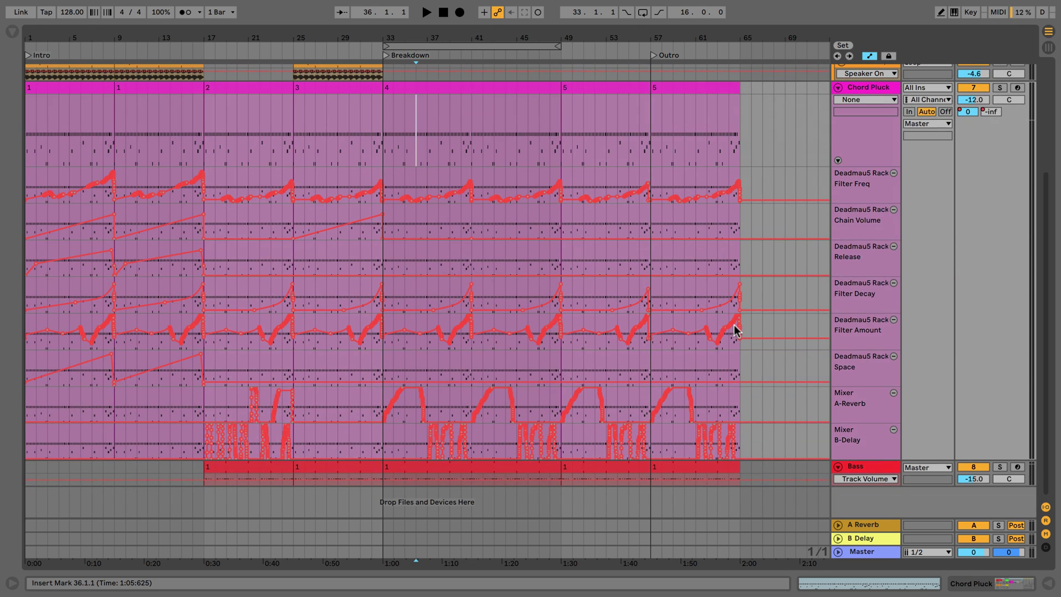
scroll(701, 281, "up", 2)
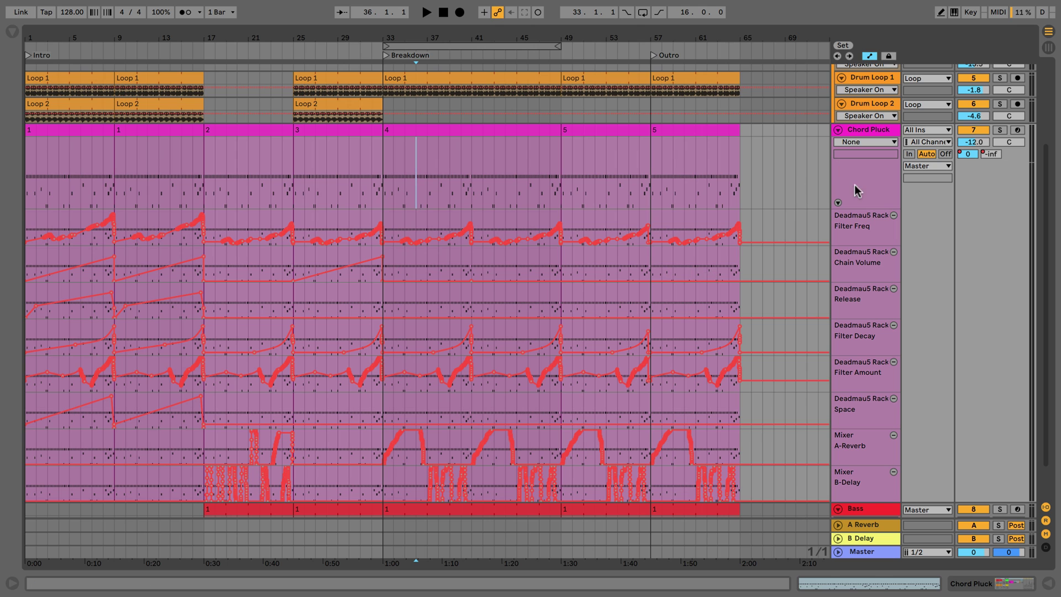
- Clear all Chord Pluck envelopes, then undo with Cmd+Z to restore them
left_click(838, 202)
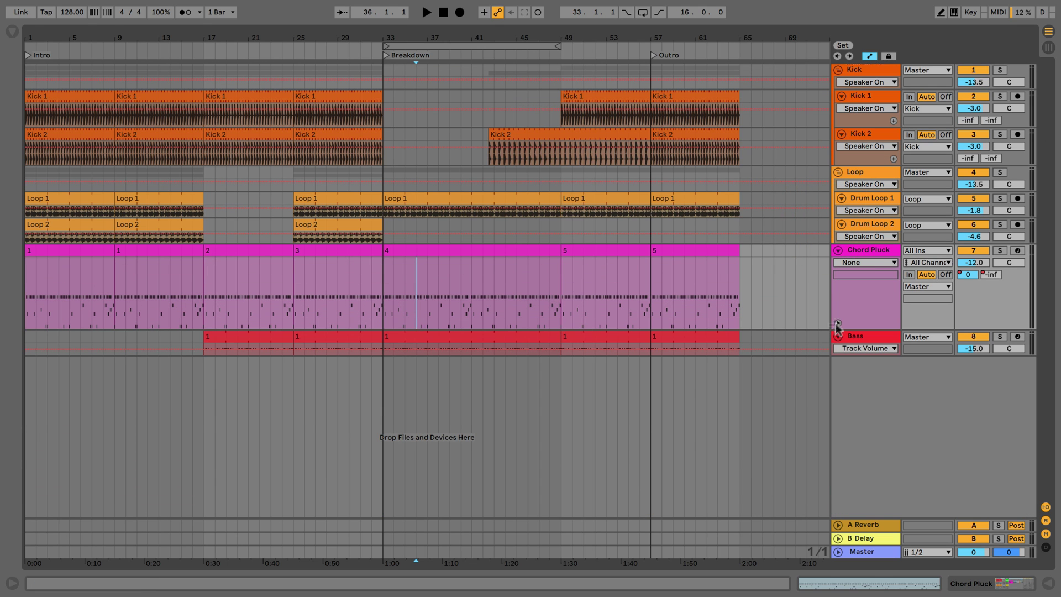
left_click(837, 323)
right_click(854, 300)
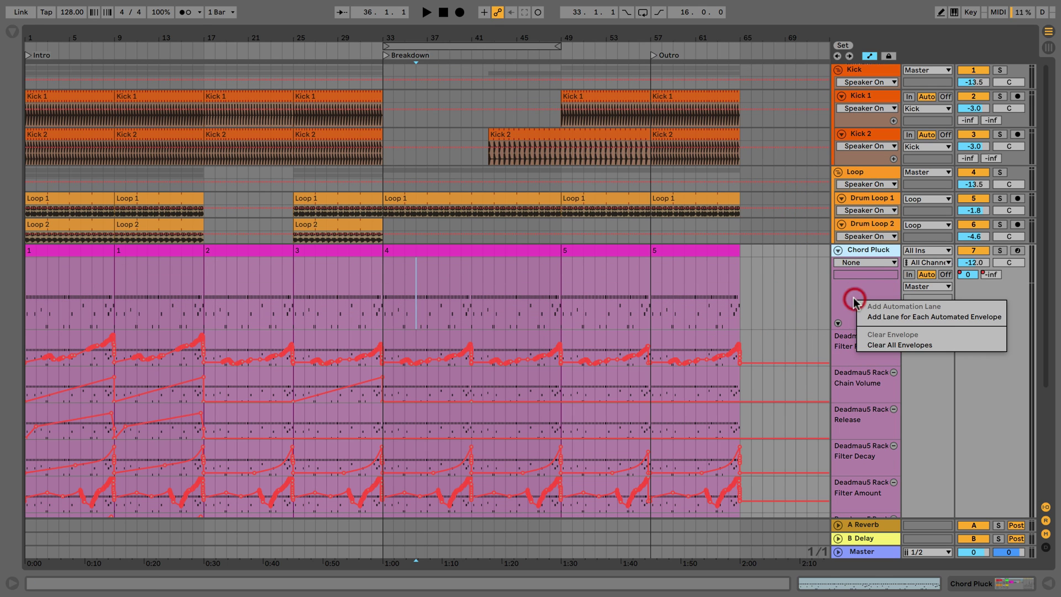
left_click(875, 346)
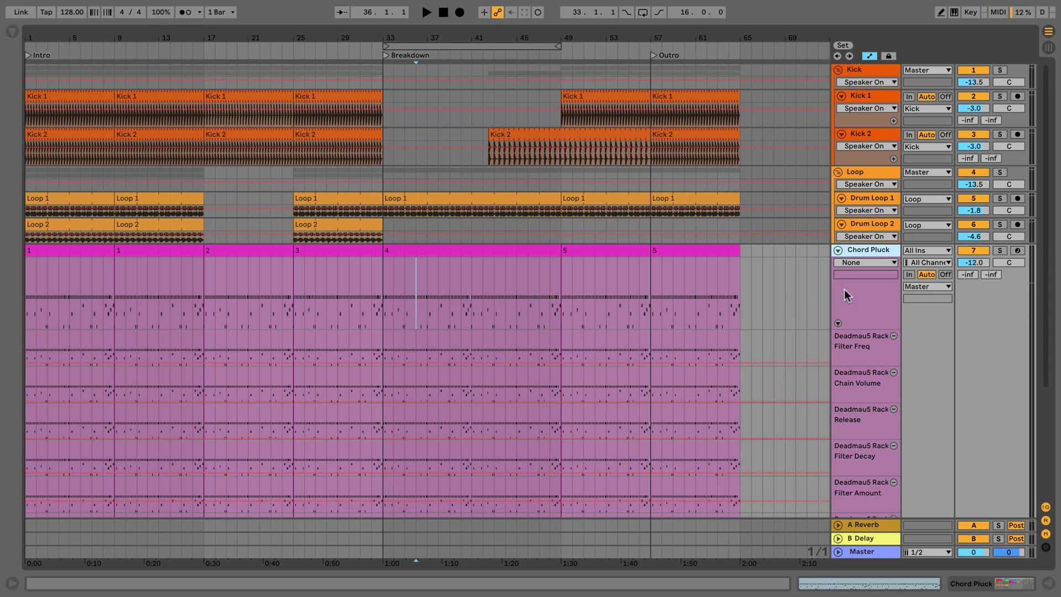
key("super+z")
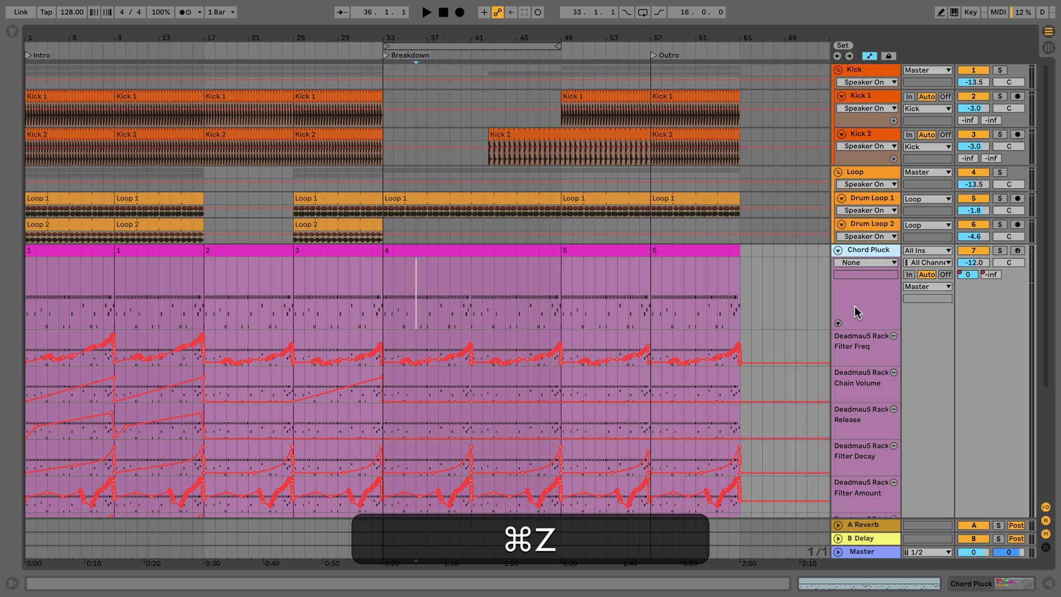
- Open the Deadmau5 Rack macros and show the Release macro's automation
double_click(854, 274)
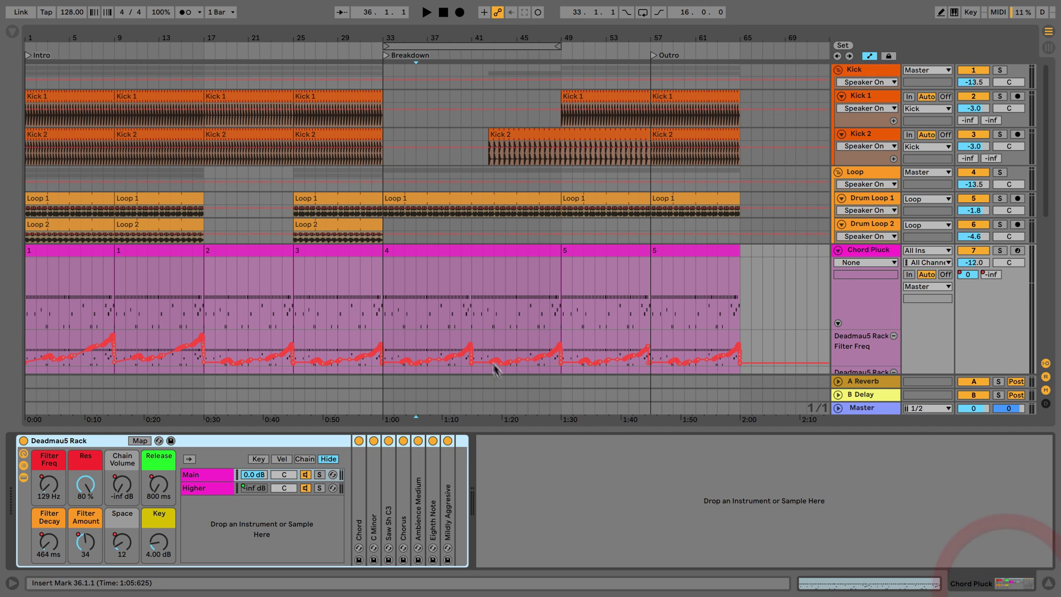
scroll(480, 330, "down", 2)
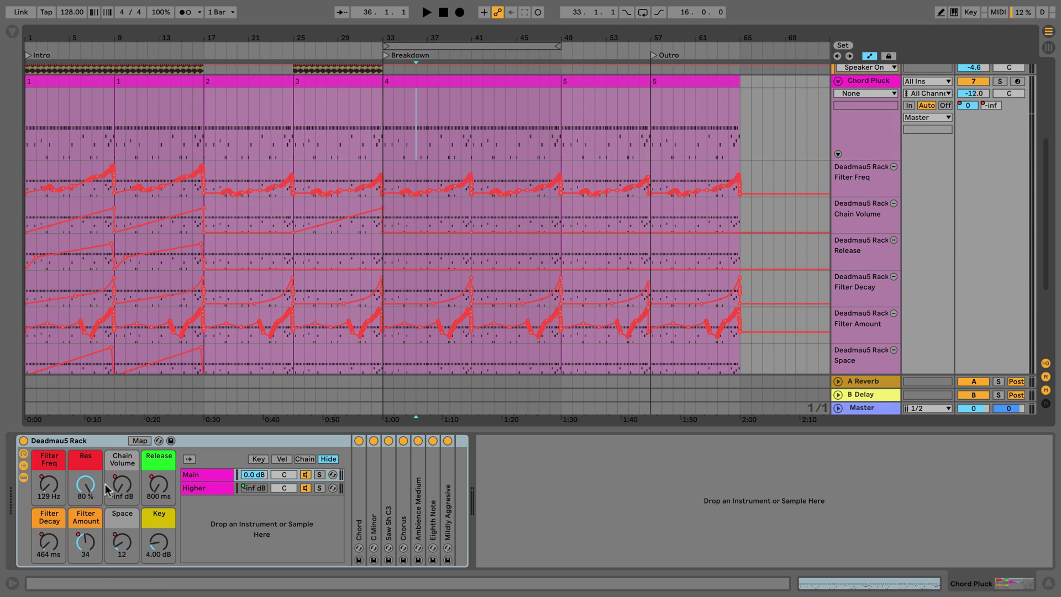
right_click(158, 483)
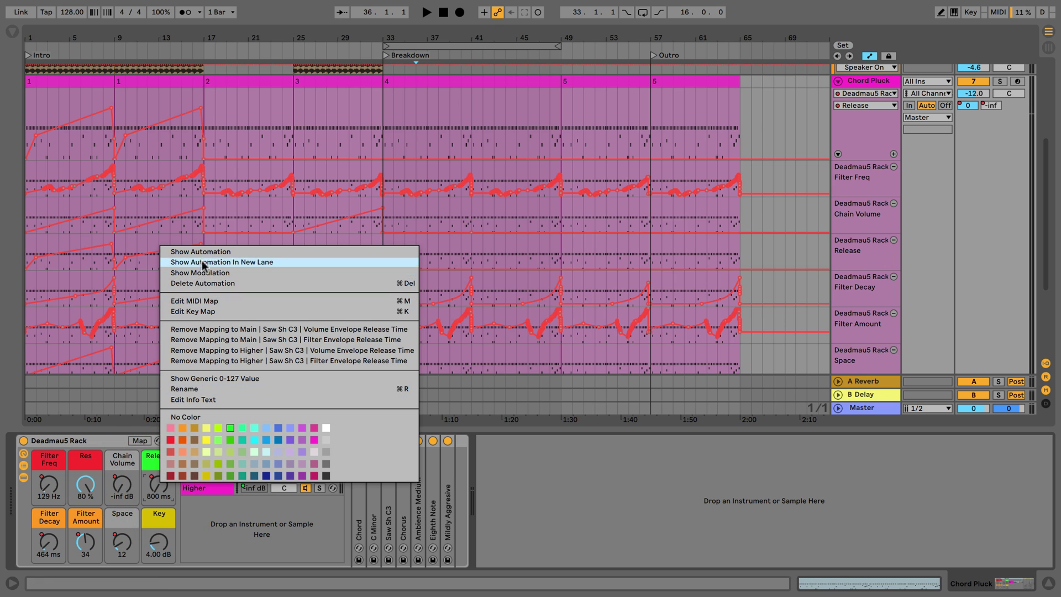
left_click(204, 253)
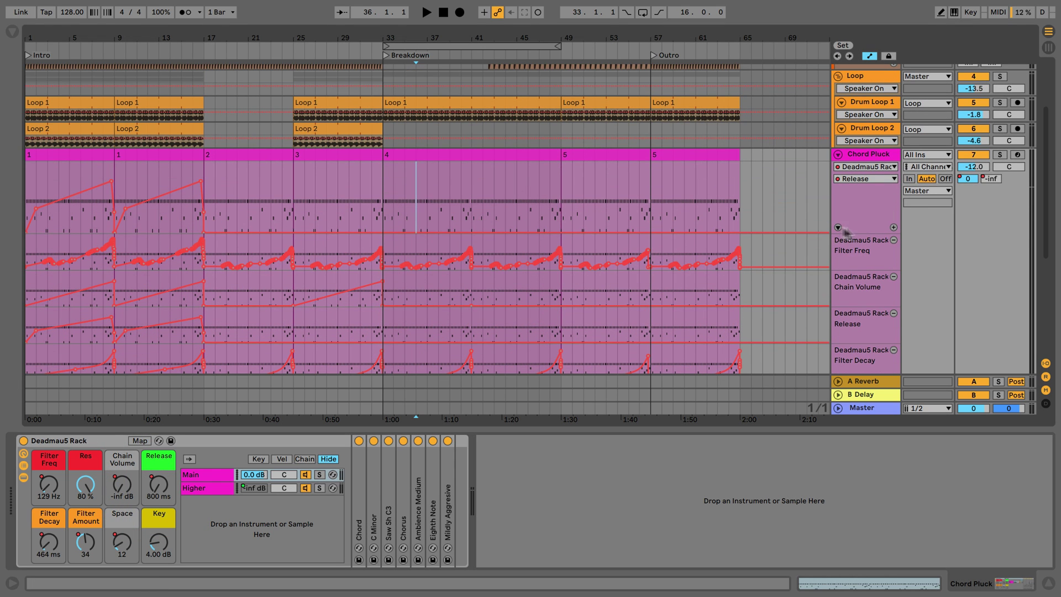
- Remove three Deadmau5 Rack lanes, select Chord Pluck and hide automation with A
left_click(894, 239)
left_click(894, 240)
left_click(894, 240)
left_click(894, 240)
left_click(894, 240)
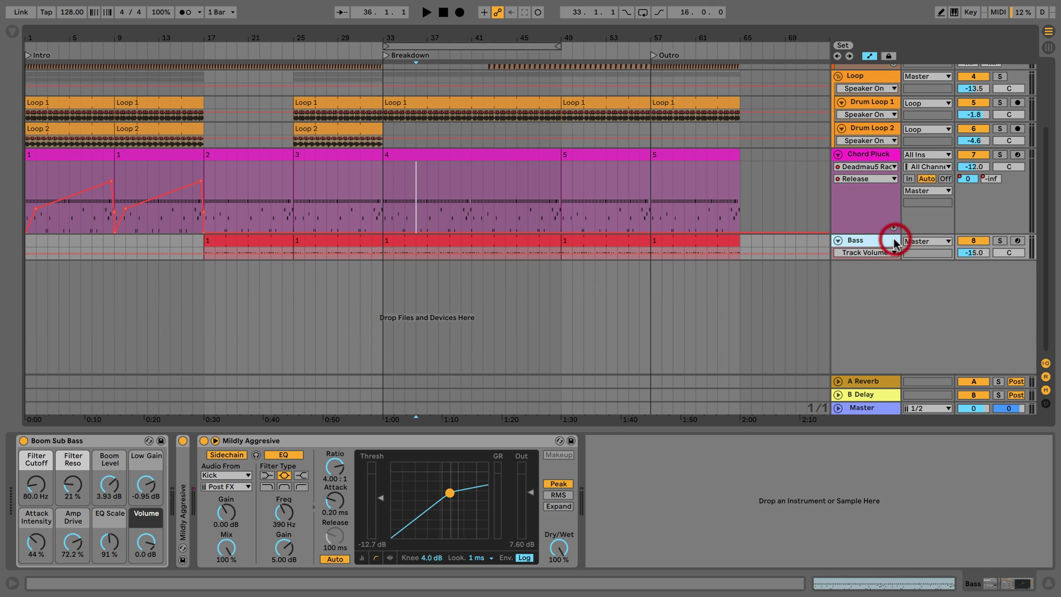
left_click(858, 155)
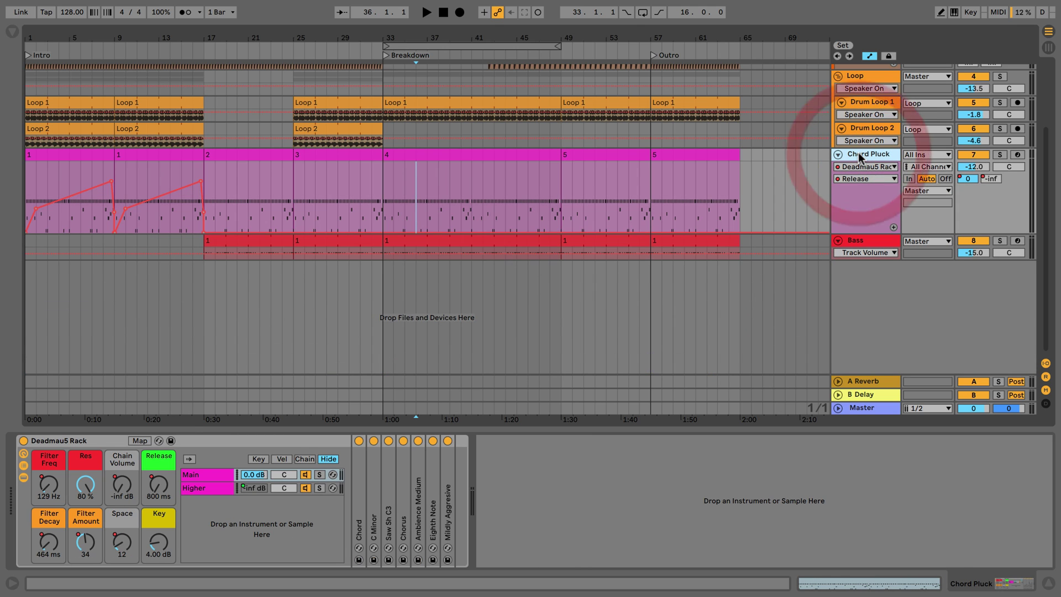
key("a")
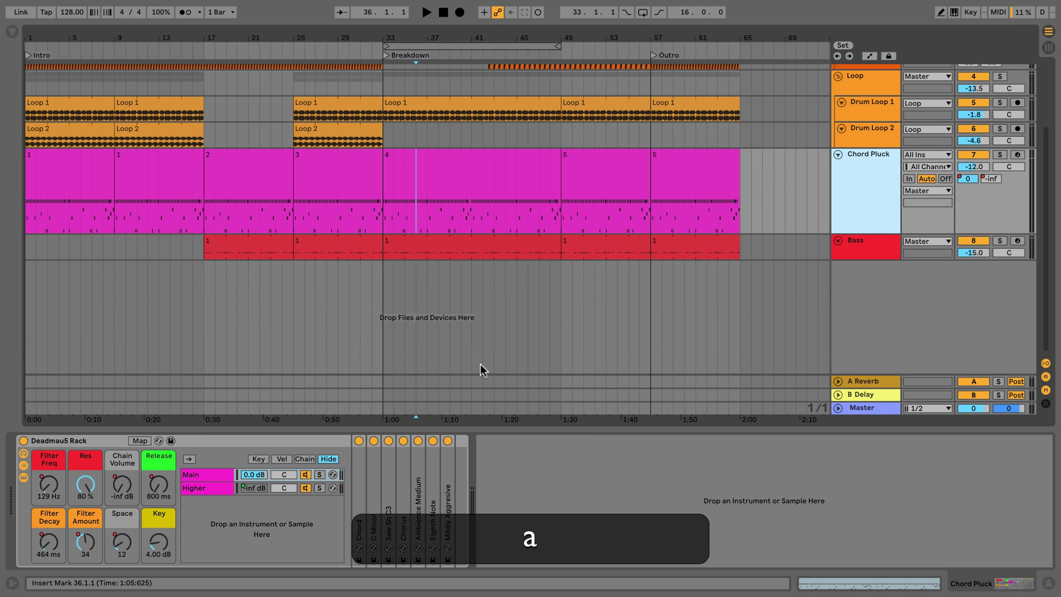
- Show the Release macro automation, then put Chain Volume automation in a new lane
right_click(158, 485)
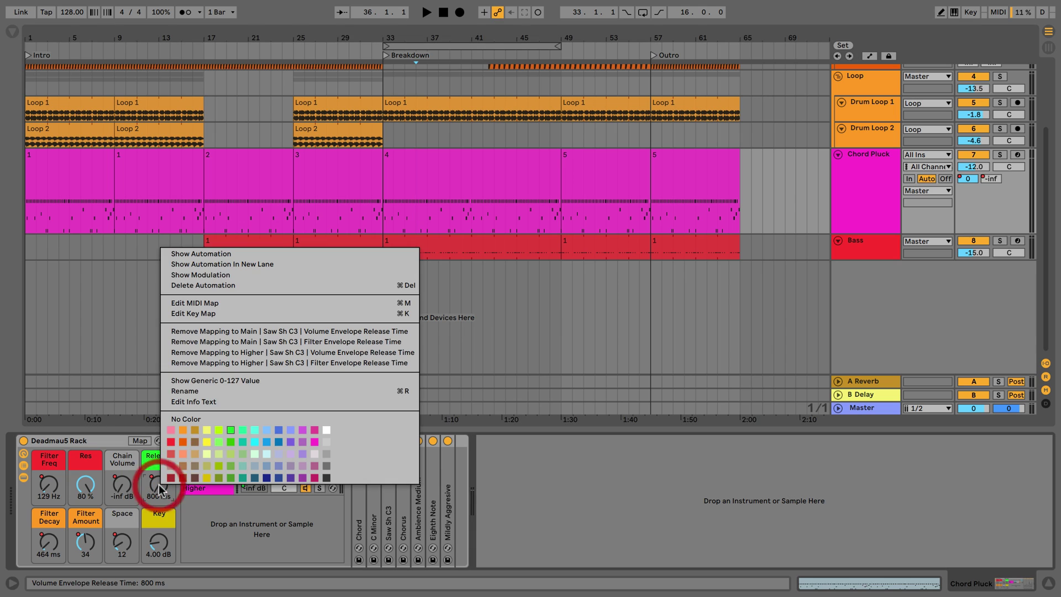
left_click(211, 254)
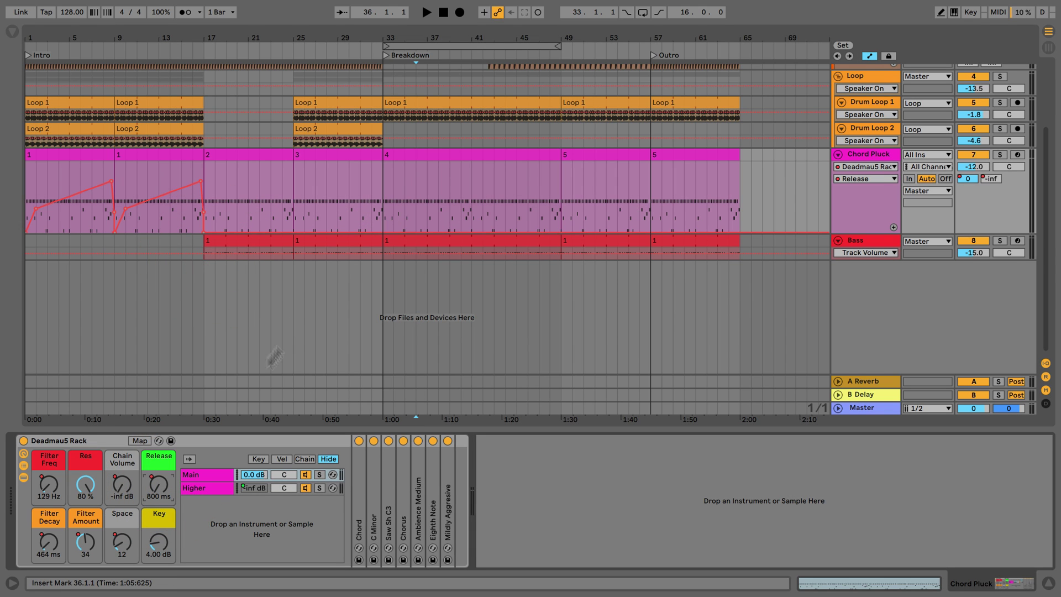
right_click(120, 485)
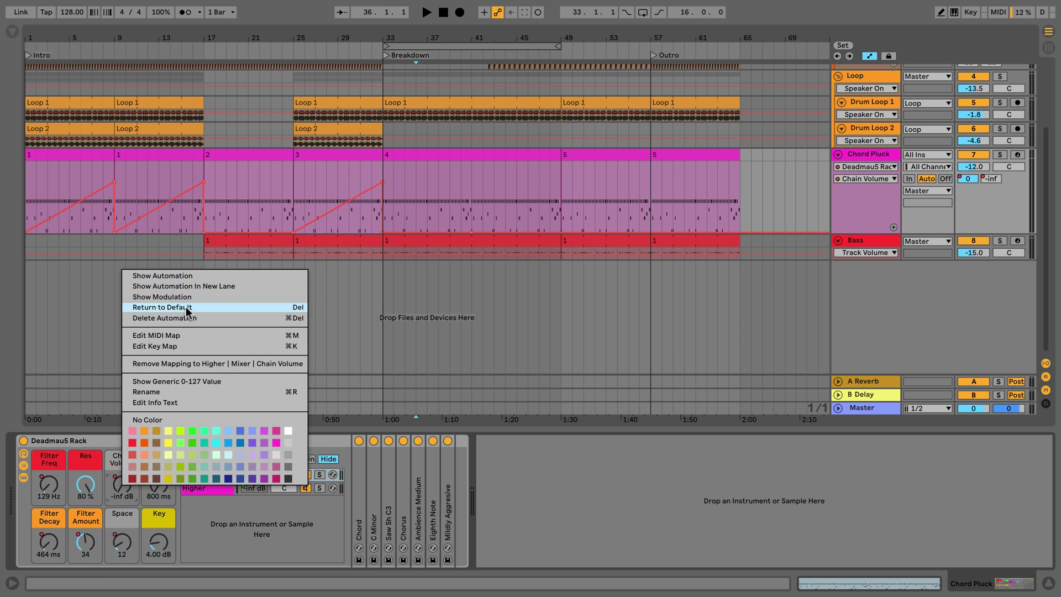
left_click(194, 287)
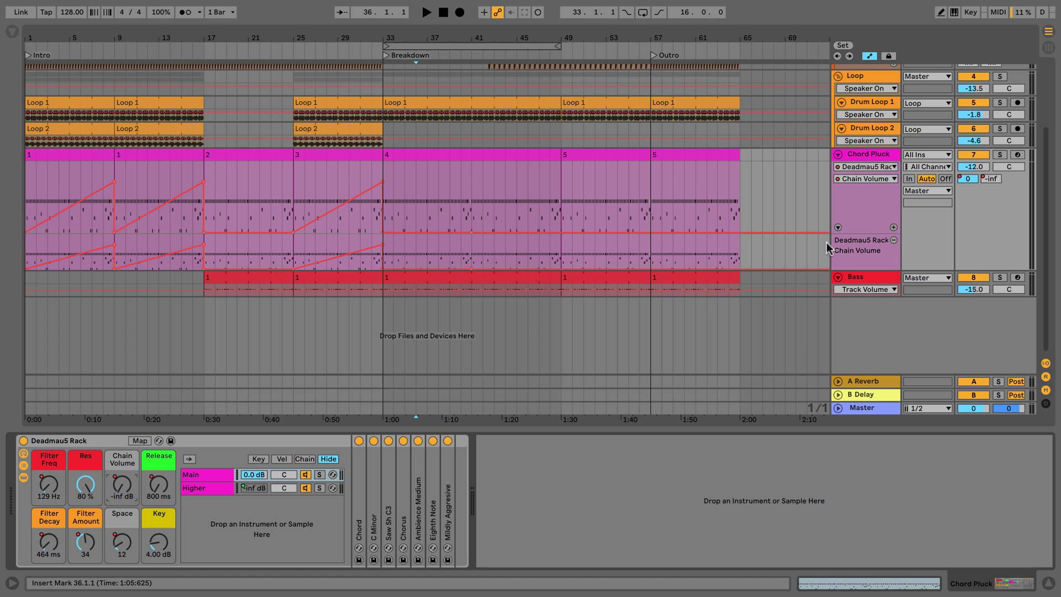
- Show the Deadmau5 Rack Chain Volume Modulation envelope in the clip's Envelopes box
right_click(121, 486)
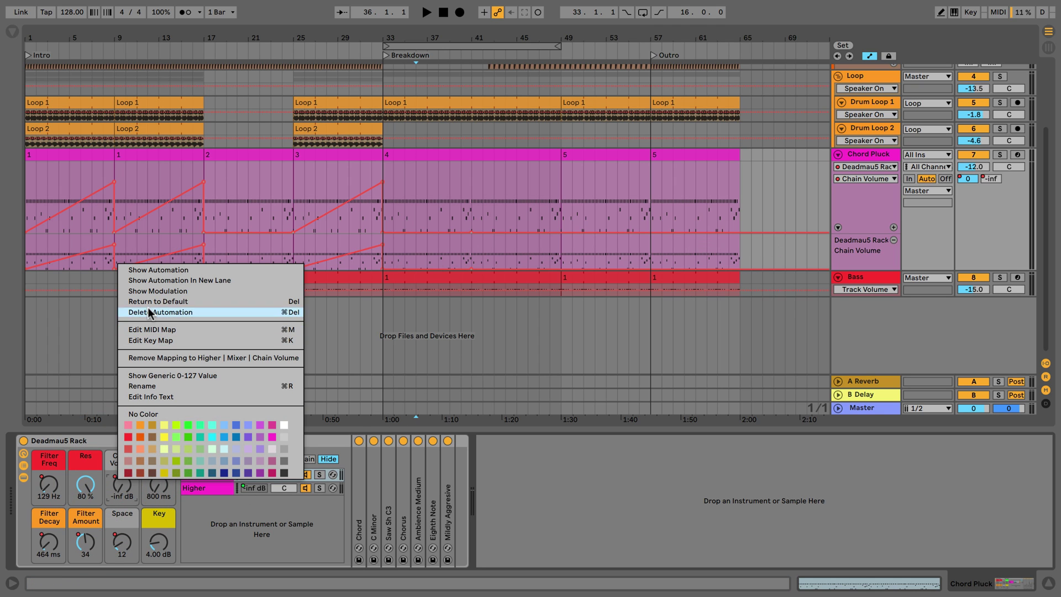
left_click(154, 294)
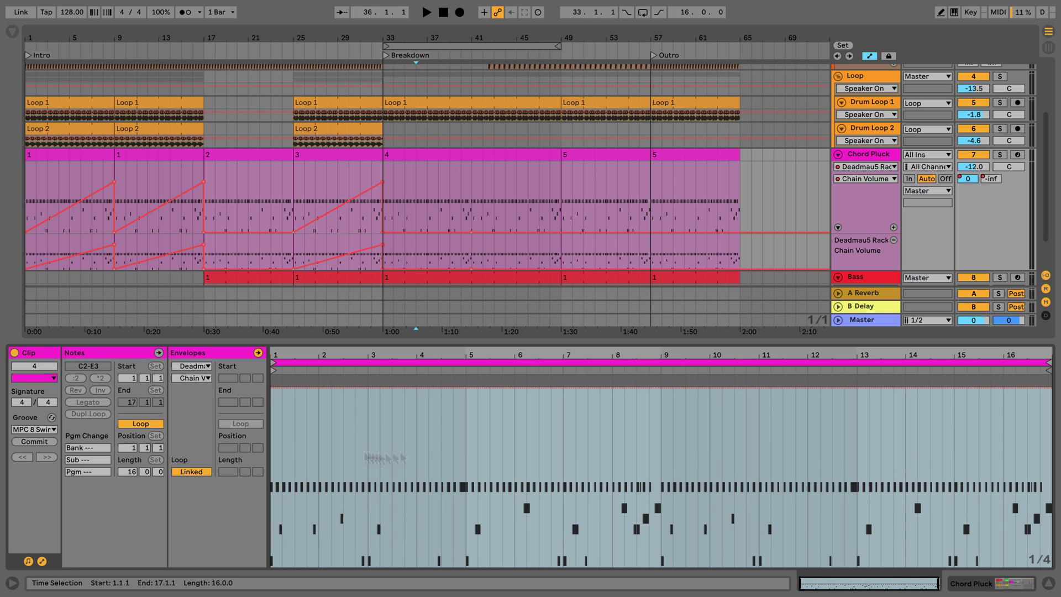
left_click(198, 366)
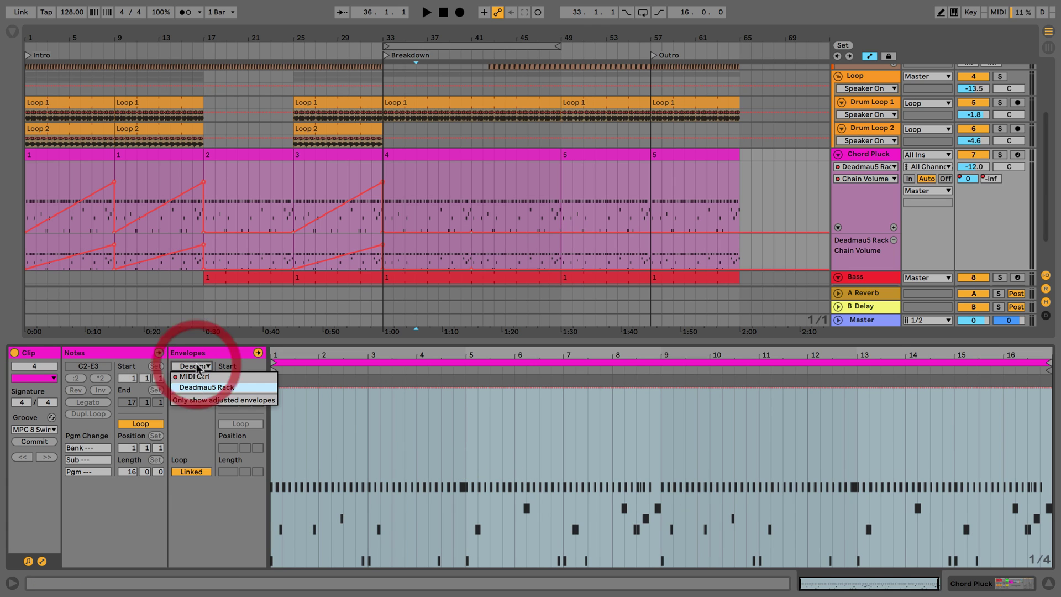
left_click(197, 367)
left_click(198, 378)
left_click(199, 388)
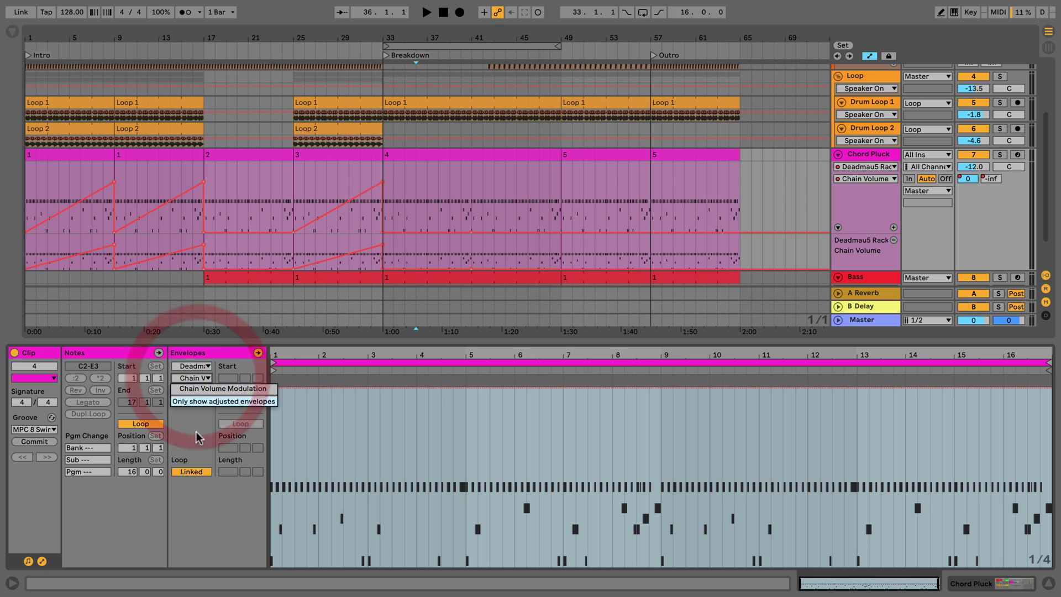
- Select the clip envelope up to bar 13.4, then set the insert point at 46.1.1
left_click(274, 421)
mouse_move(273, 421)
left_mouse_down()
mouse_move(1044, 457)
mouse_move(805, 481)
mouse_move(891, 509)
mouse_move(1033, 507)
left_mouse_up()
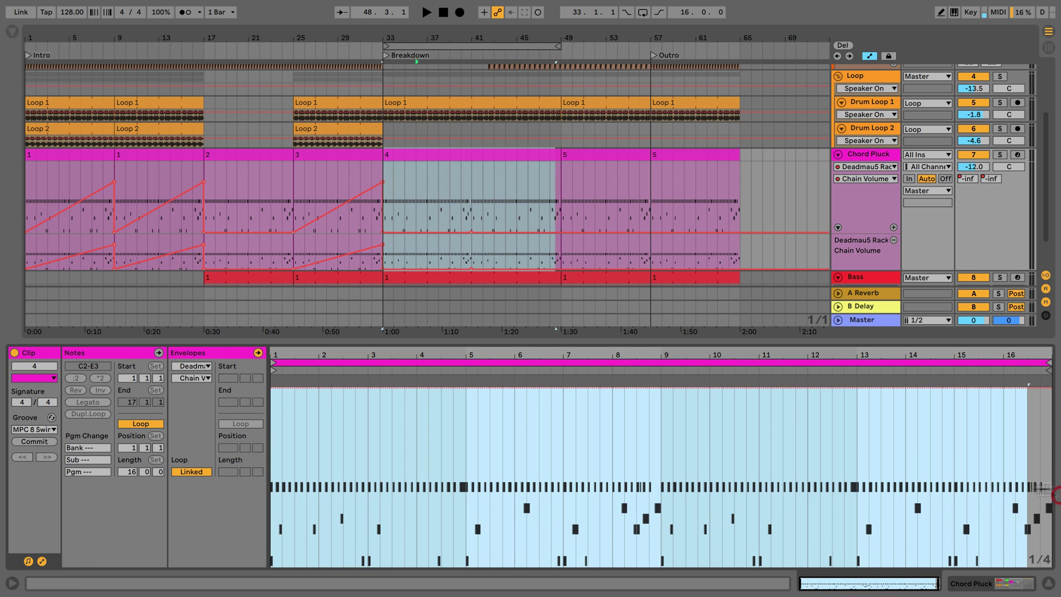
left_click(844, 512)
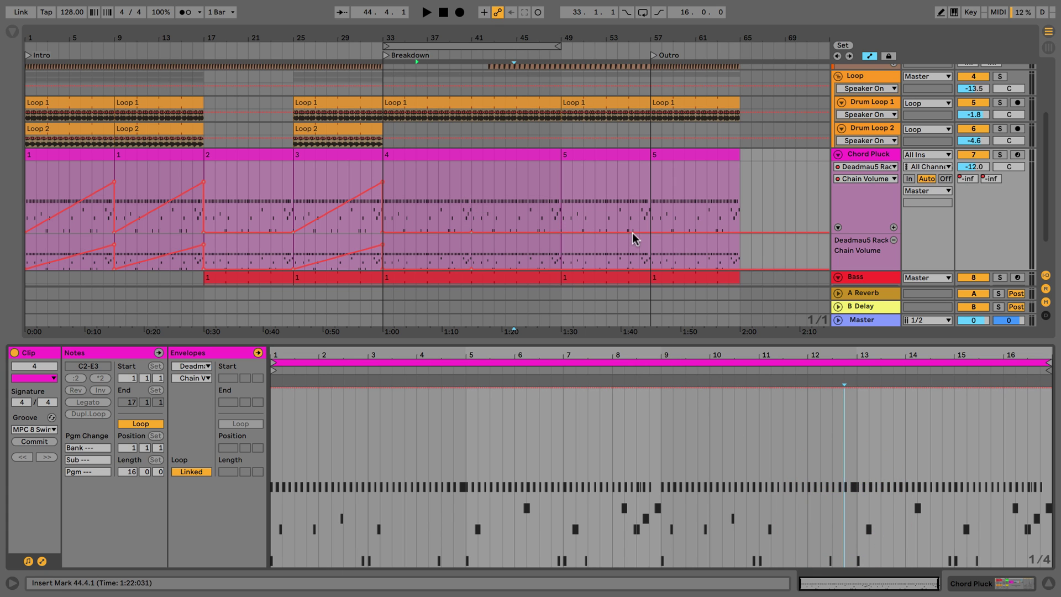
mouse_move(469, 214)
left_mouse_down()
mouse_move(442, 213)
mouse_move(552, 220)
mouse_move(445, 215)
left_mouse_up()
left_click(528, 216)
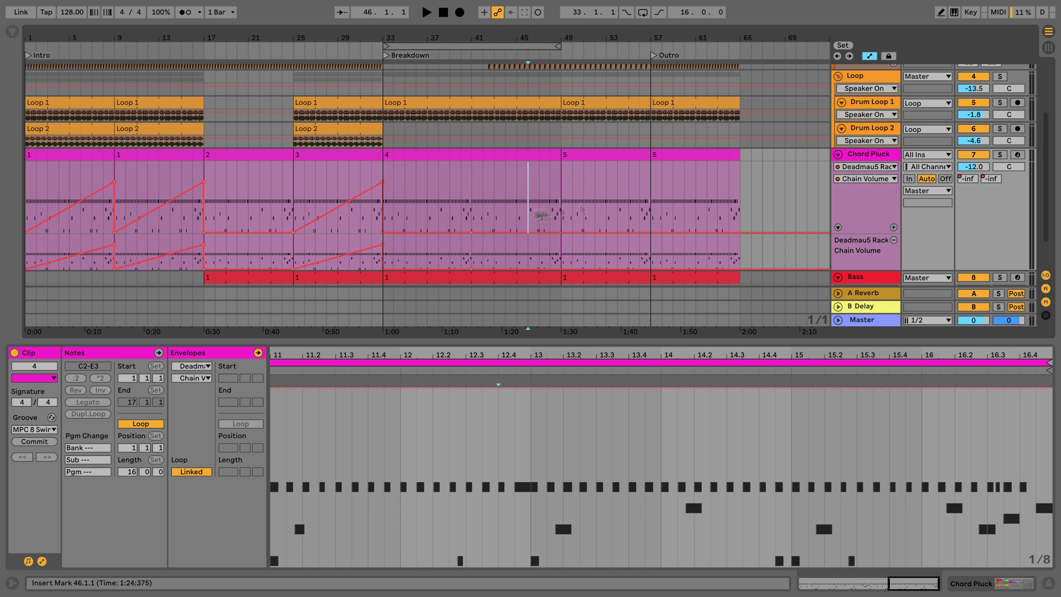
- Adjust the Deadmau5 Rack's Res (to about 57 %) and Chain Volume knobs, then re-enable automation
left_click(1048, 587)
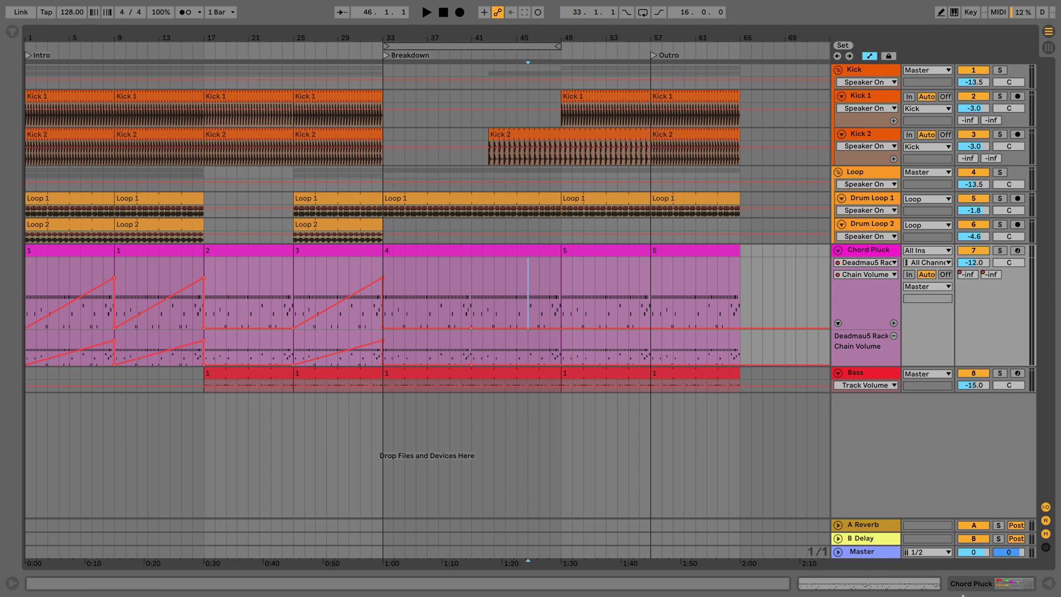
left_click(983, 585)
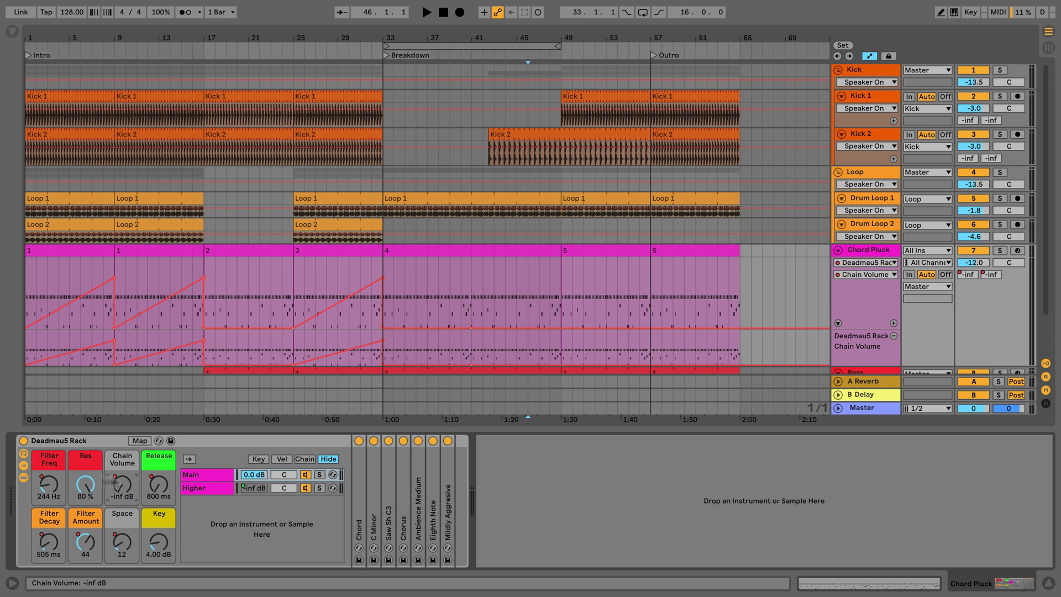
left_click_drag(87, 486, 79, 491)
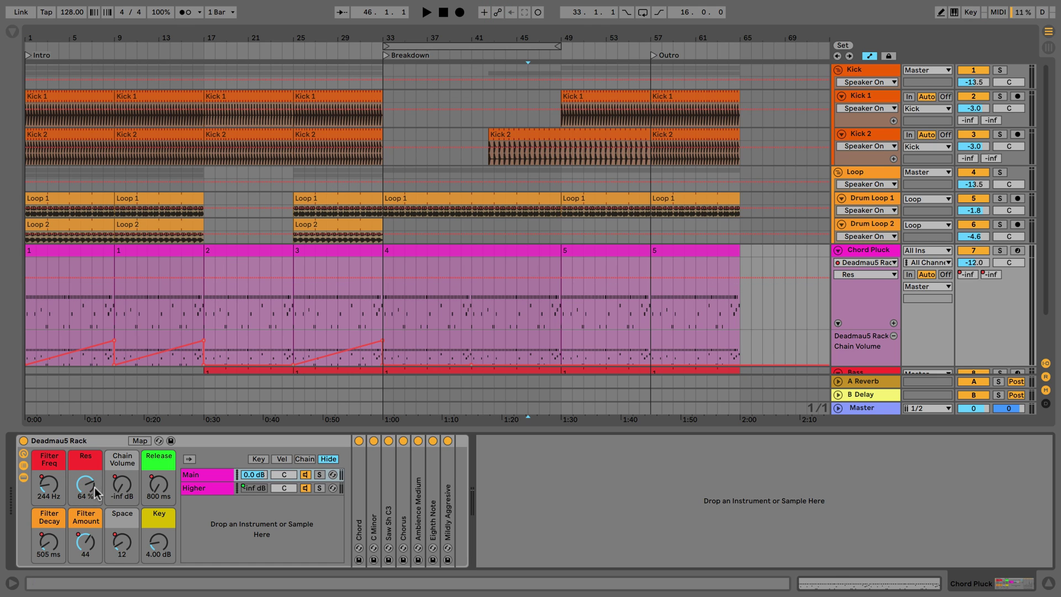
left_click_drag(73, 501, 74, 498)
left_click_drag(123, 485, 122, 482)
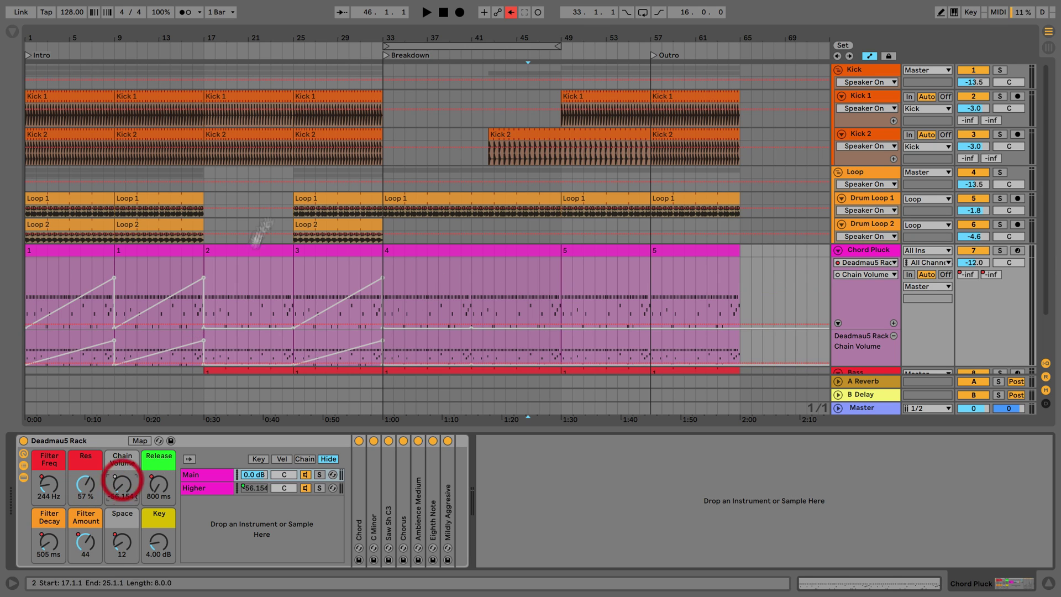
left_click(511, 12)
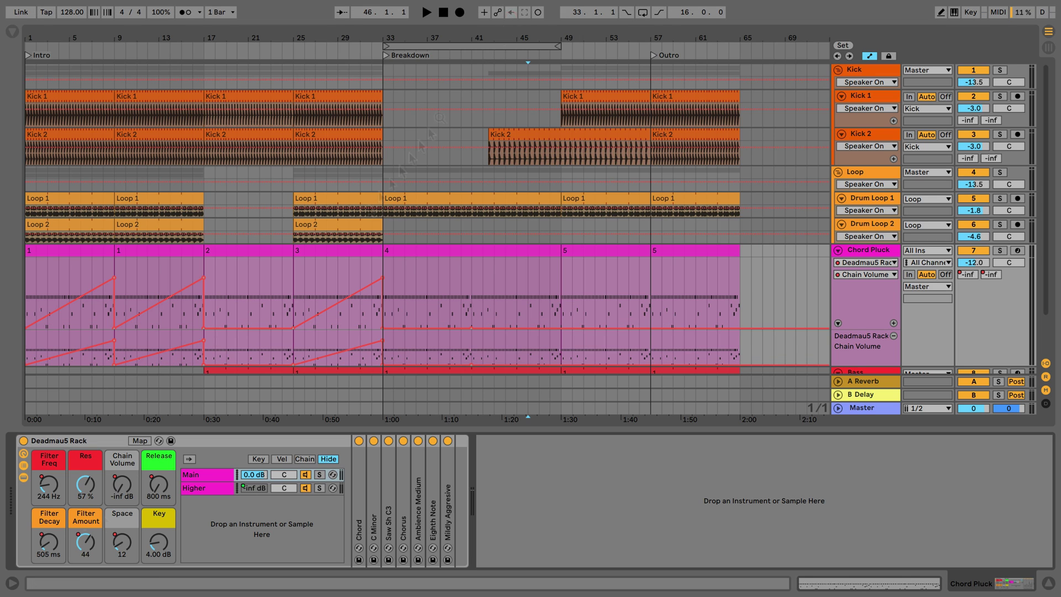
- Add Res breakpoints at bars 33 and 49 and raise bar 49 to level the line at 58 %
left_click_drag(87, 484, 77, 513)
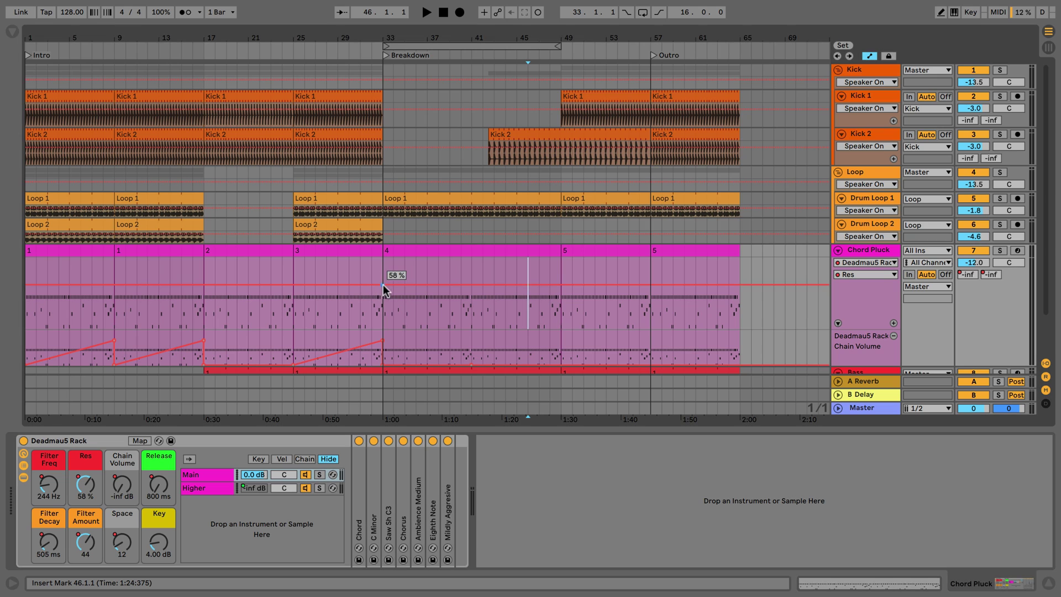
left_click(383, 284)
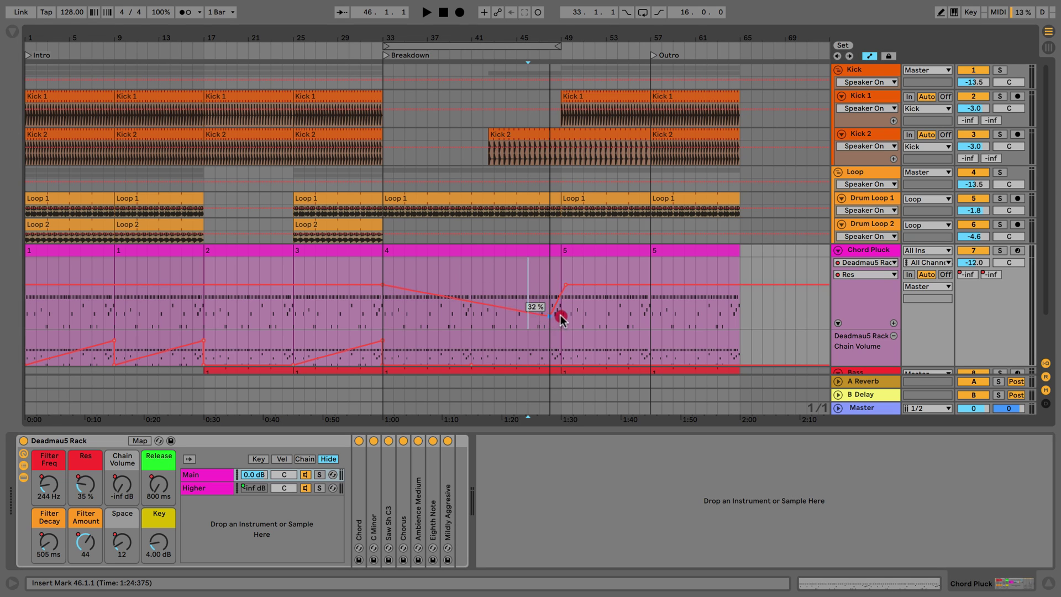
left_click(561, 315)
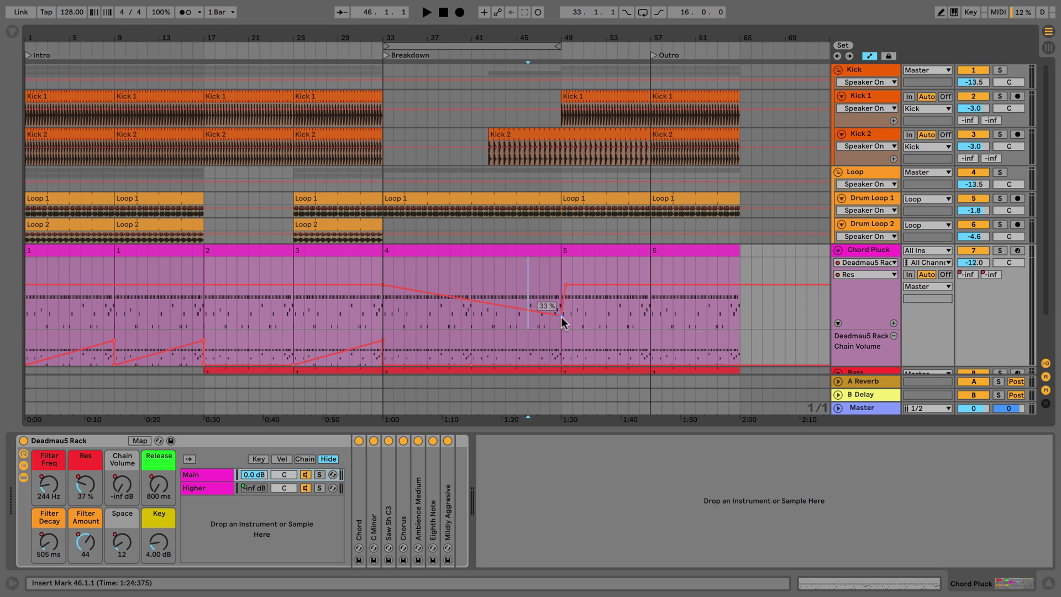
left_click(483, 302)
left_click(483, 304)
left_click_drag(559, 315, 565, 284)
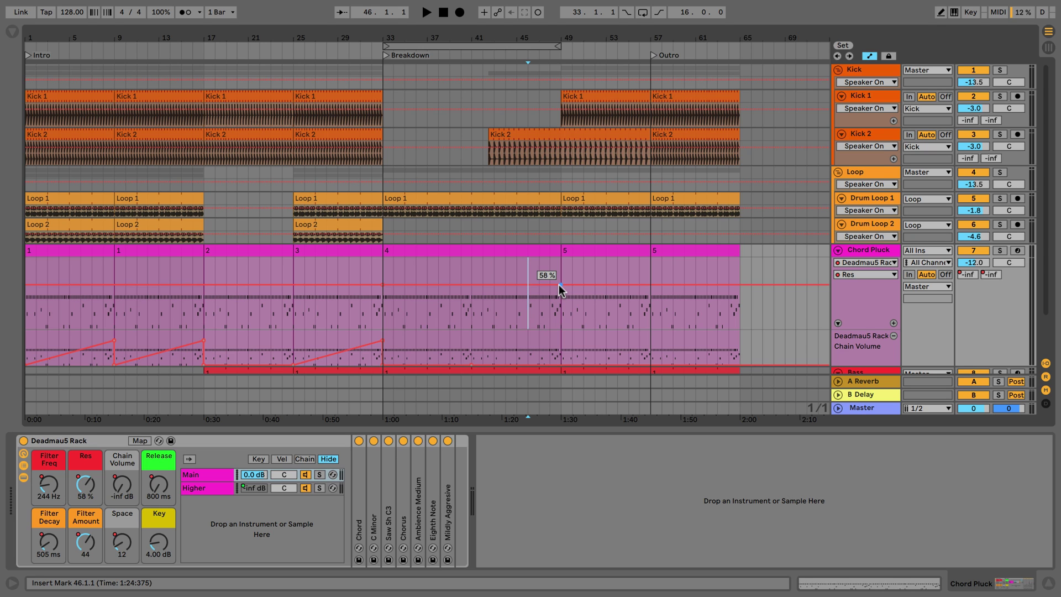
- Show all automation lanes on Chord Pluck and make the Filter Freq lane taller
scroll(557, 284, "down", 2)
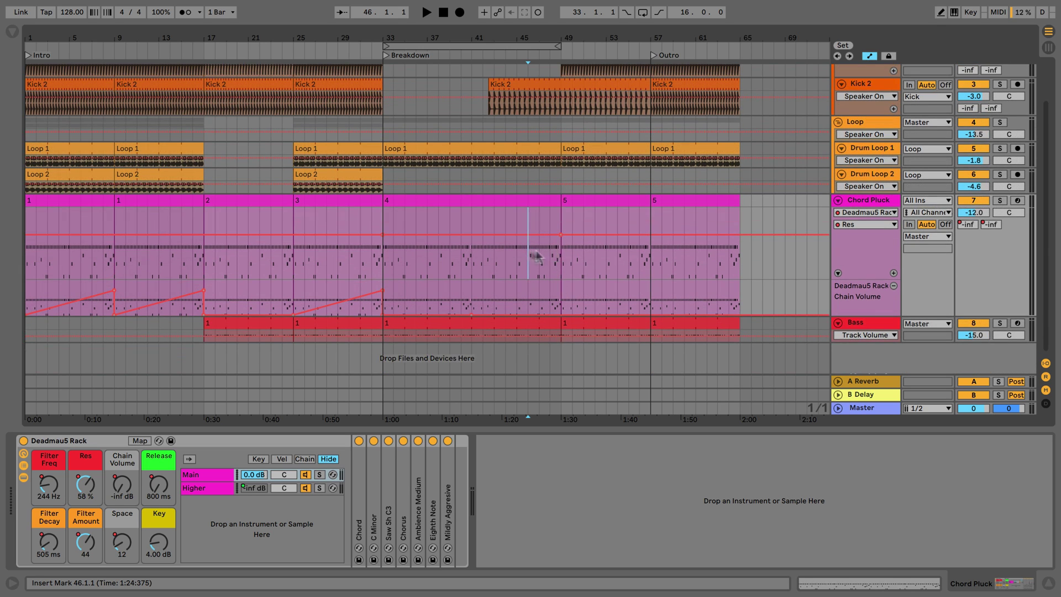
left_click(877, 204)
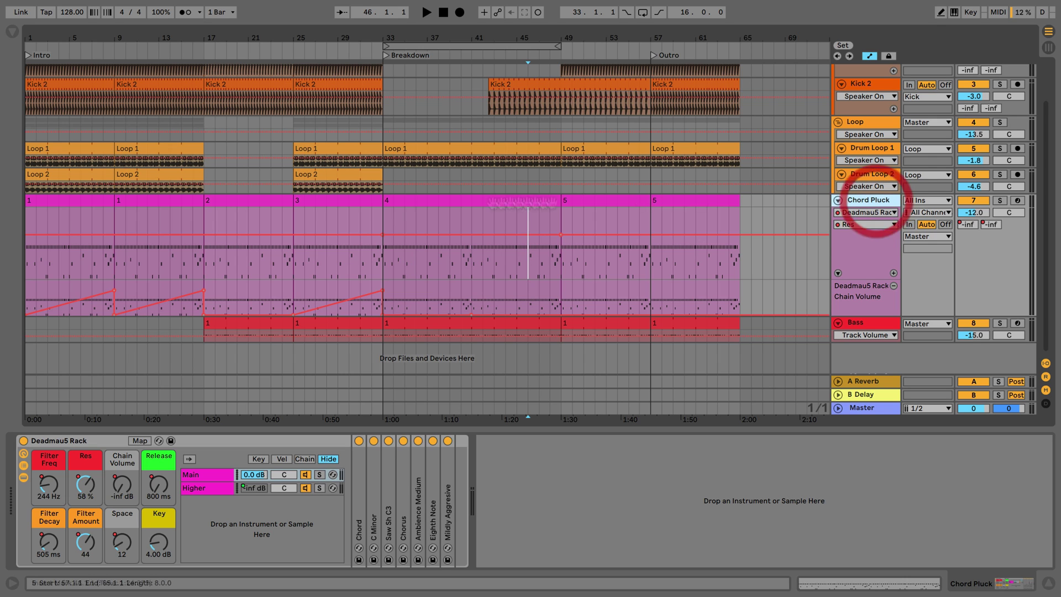
left_click(893, 273)
scroll(892, 270, "down", 2)
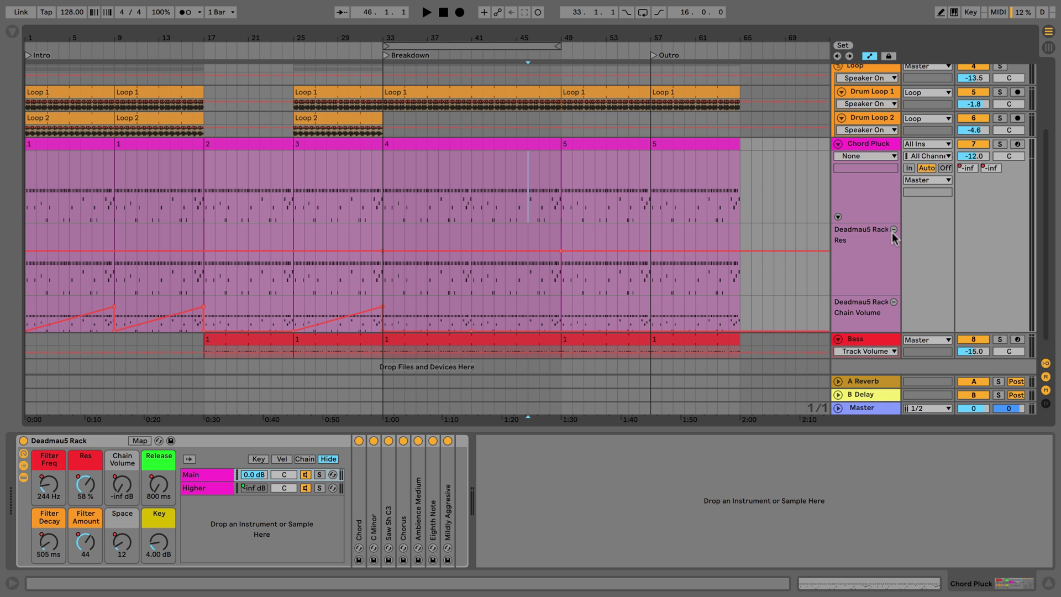
left_click(893, 230)
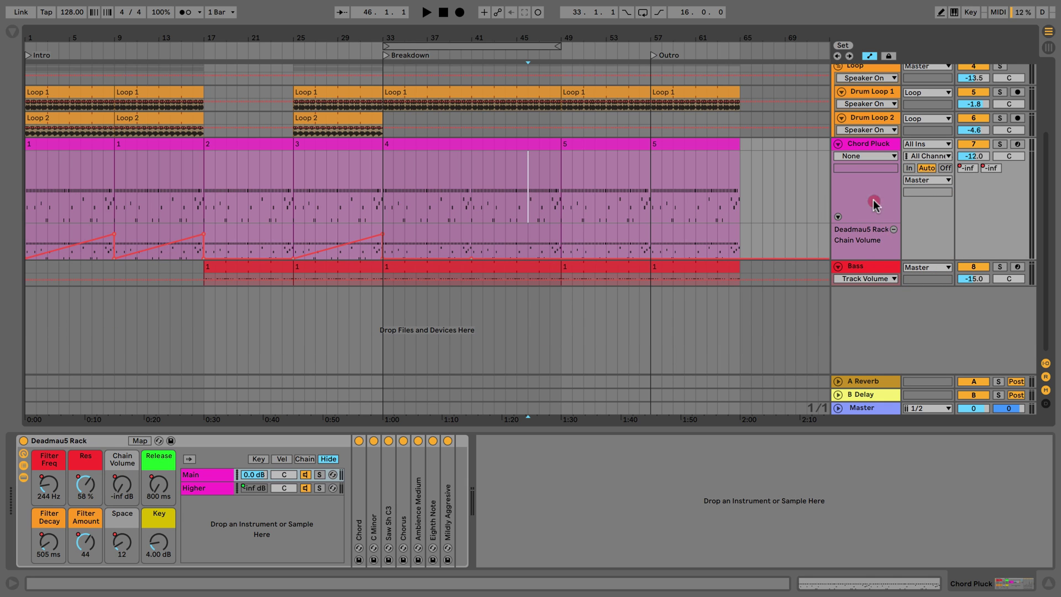
right_click(873, 205)
left_click(897, 220)
scroll(456, 254, "down", 3)
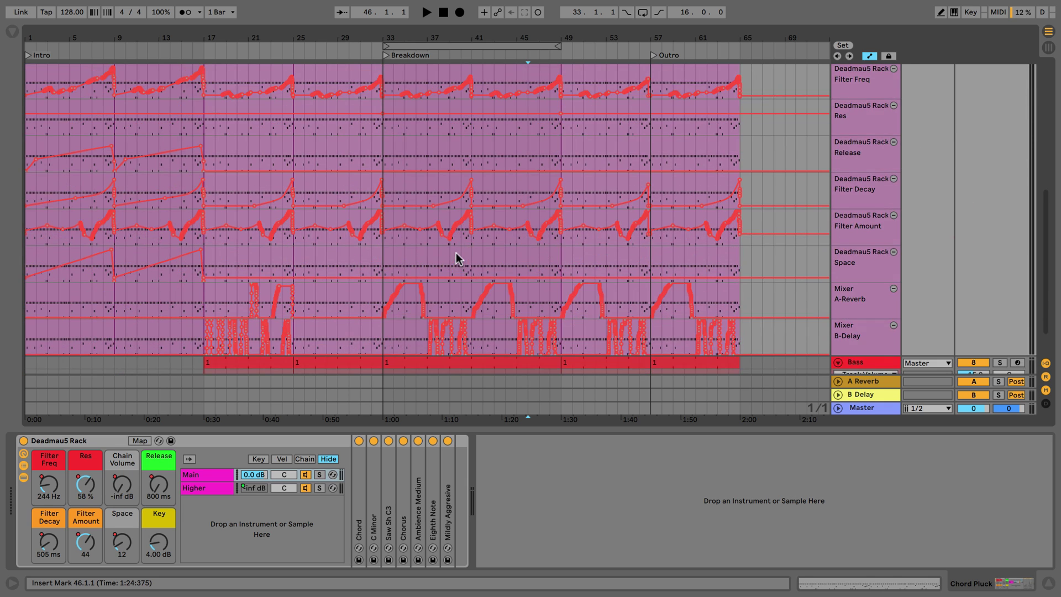
scroll(456, 253, "up", 3)
left_click_drag(850, 210, 843, 258)
- Copy Filter Freq bars 39–42 and paste it at bar 43 and into Chain Volume at bar 38
left_click_drag(450, 207, 482, 205)
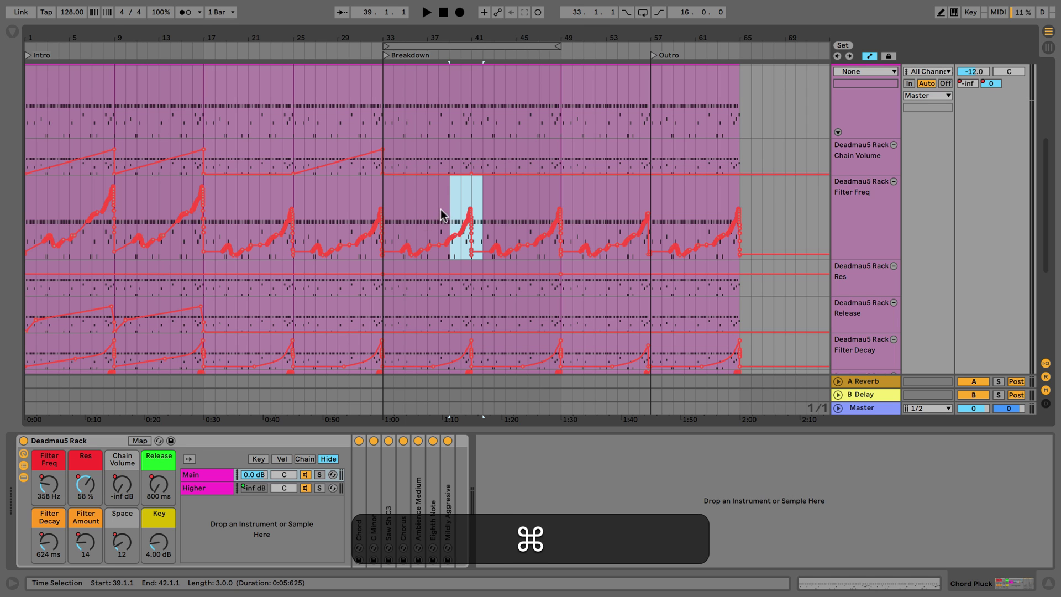
key("super+c")
left_click(495, 210)
key("super+v")
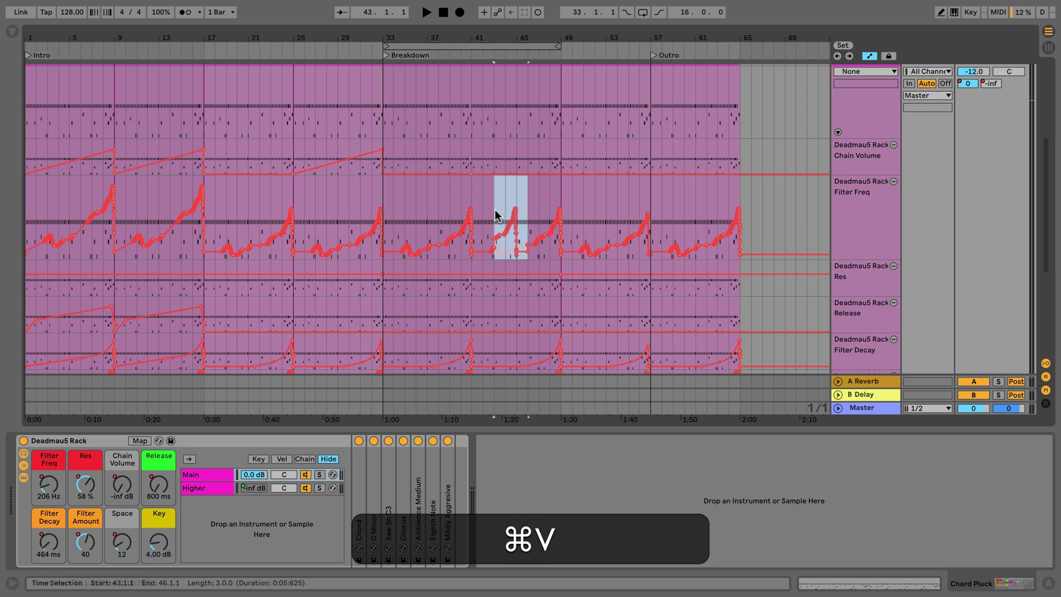
scroll(495, 210, "down", 1)
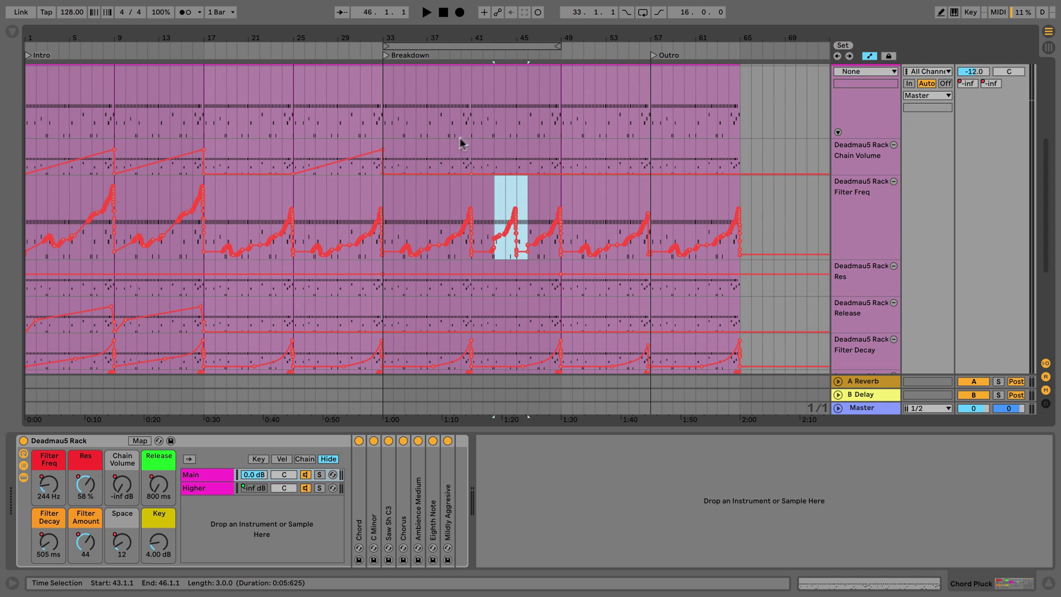
left_click(440, 150)
key("super+v")
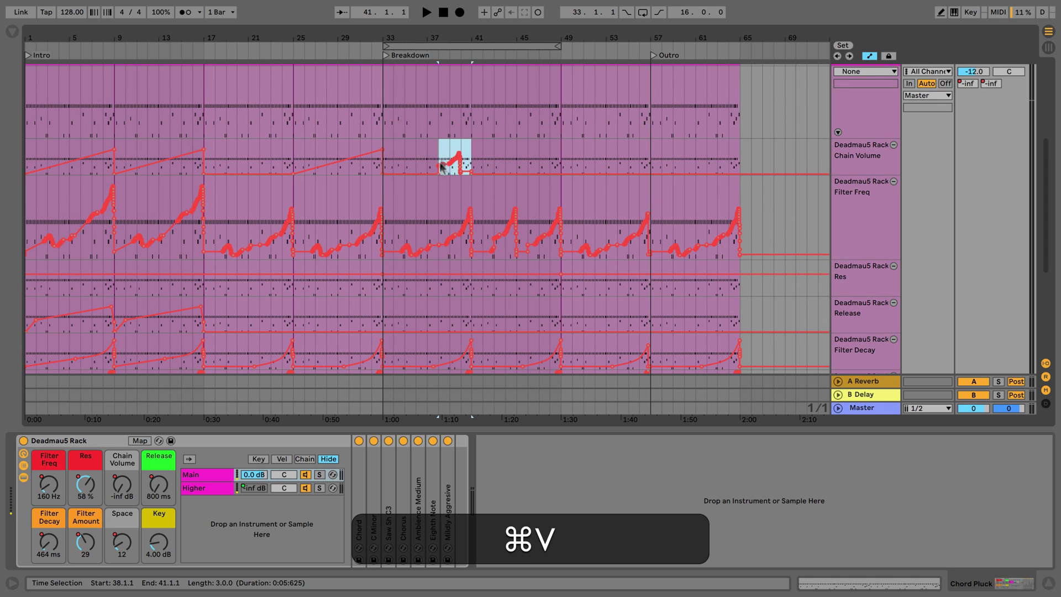
scroll(497, 161, "up", 8)
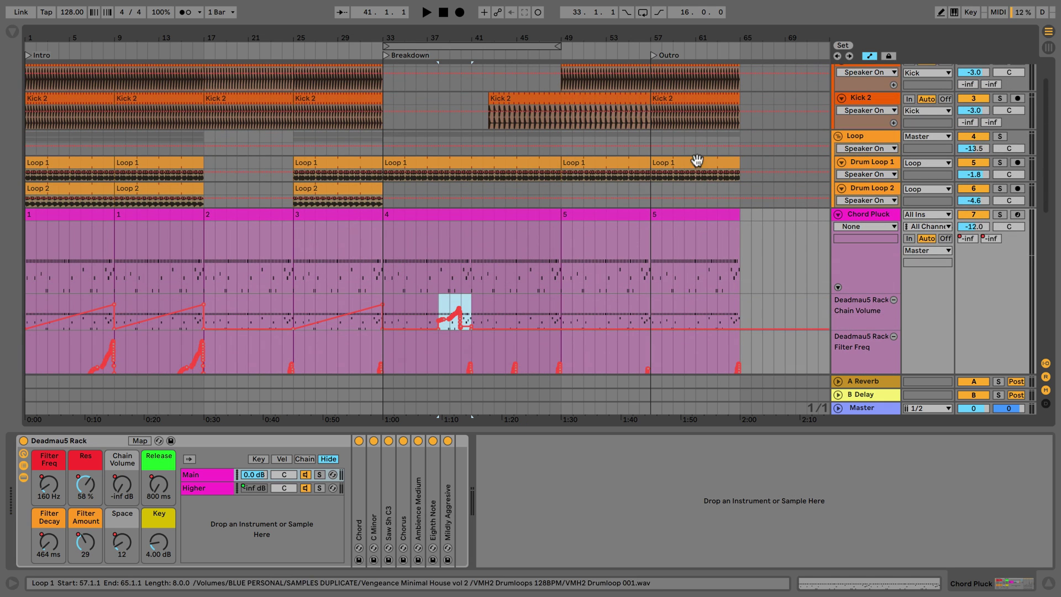
- Show the compressor's Ratio automation on the Loop track
scroll(859, 188, "down", 7)
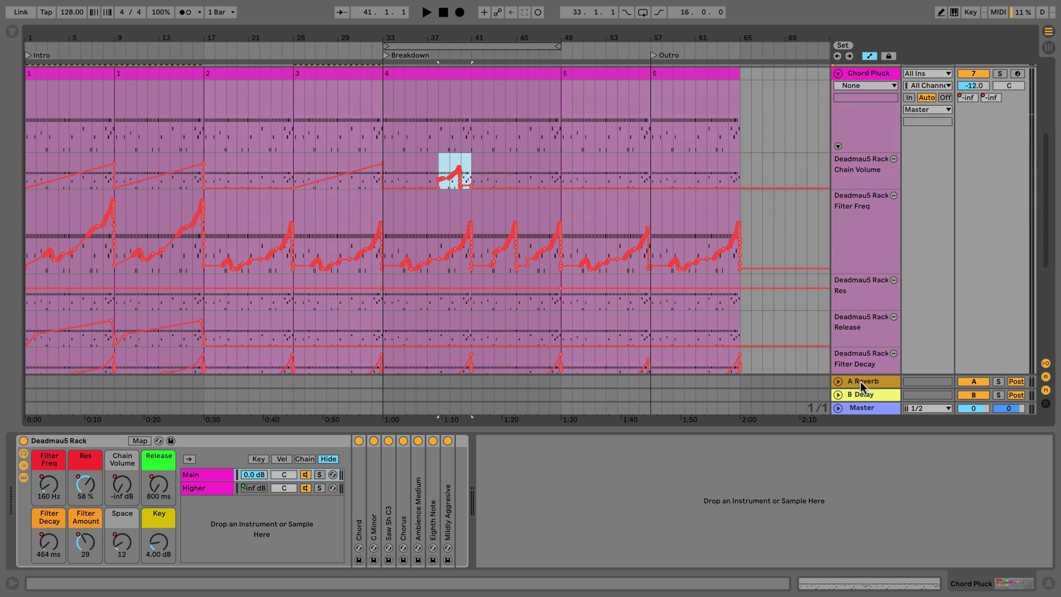
scroll(860, 382, "up", 4)
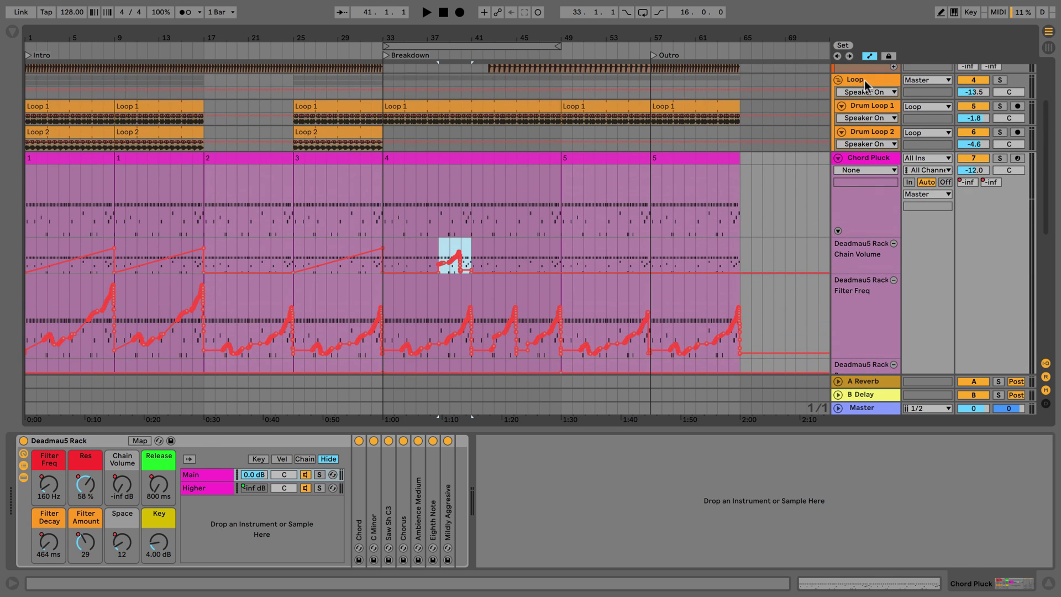
left_click(865, 83)
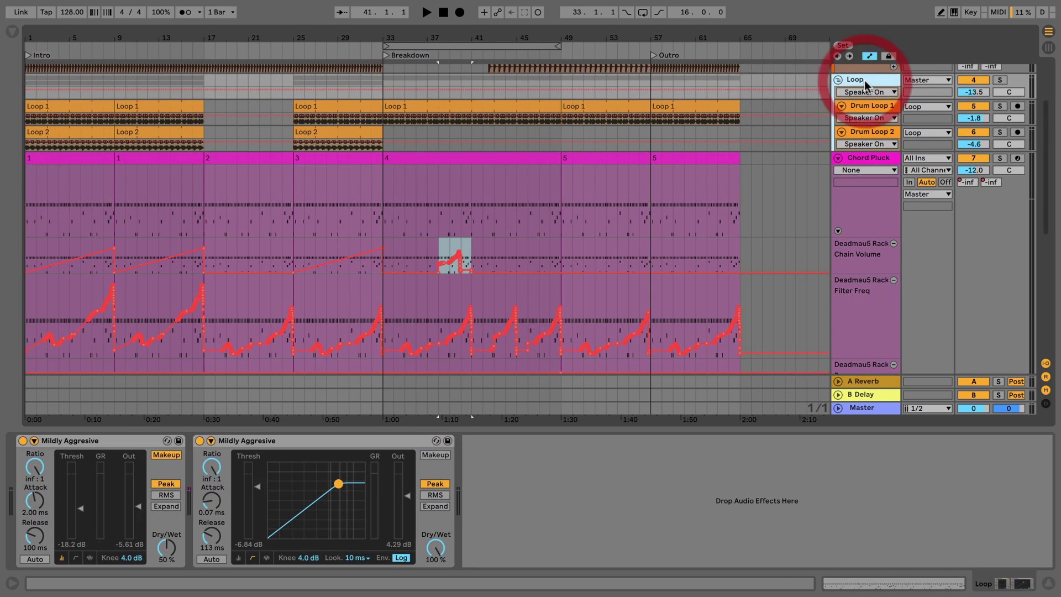
right_click(214, 470)
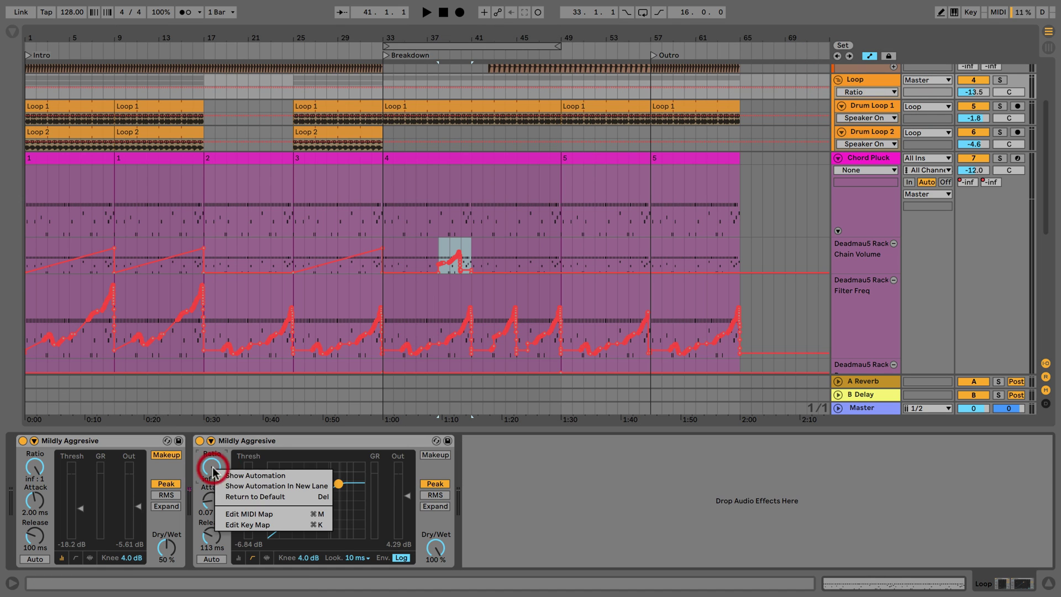
left_click(262, 475)
- Enlarge the Loop track, paste the copied automation at bar 37, then undo it
scroll(461, 154, "up", 1)
scroll(460, 154, "up", 5)
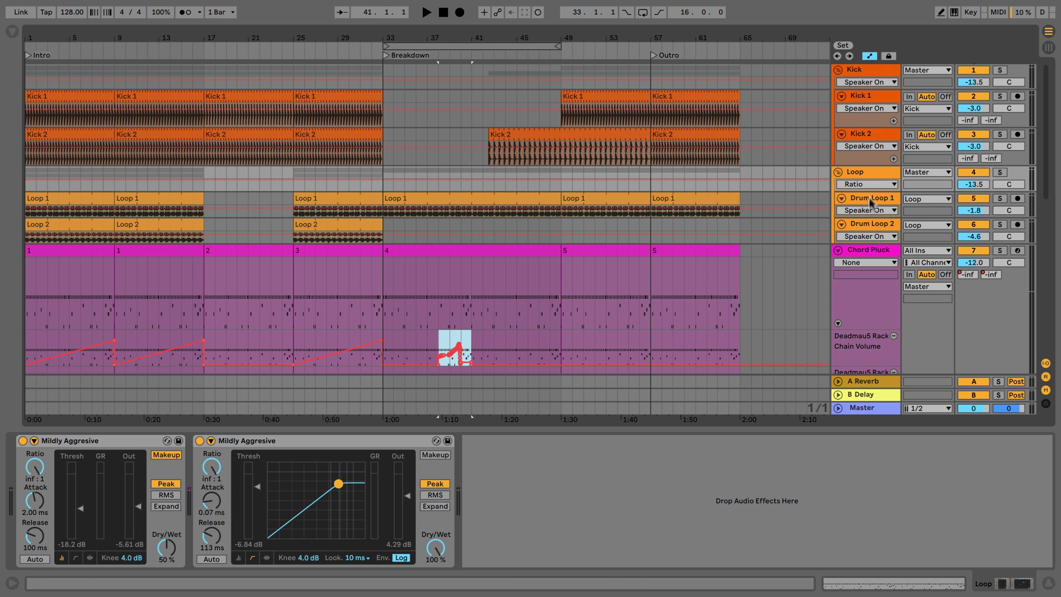
left_click_drag(872, 190, 851, 263)
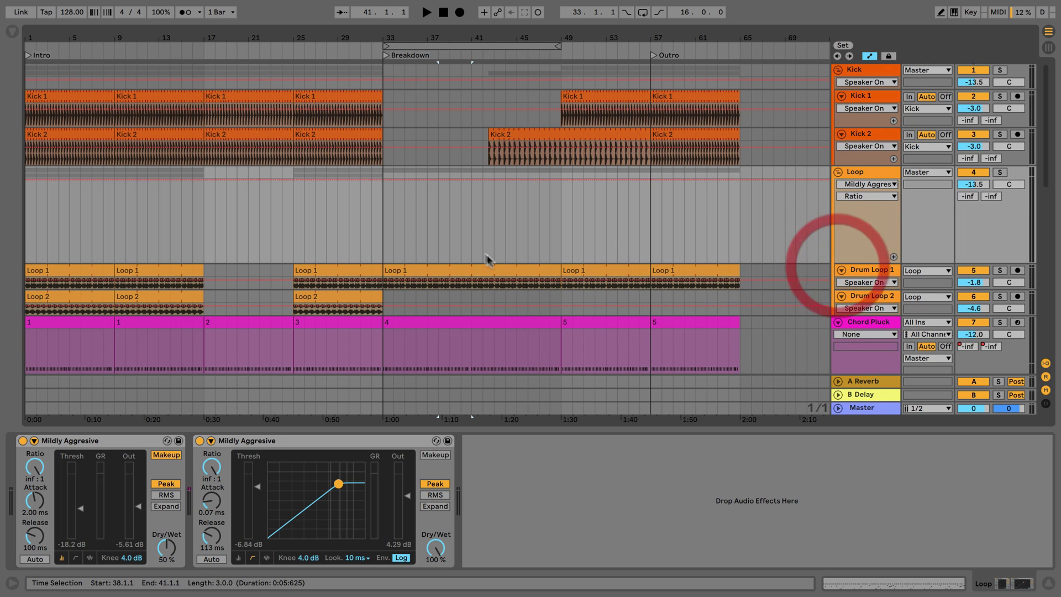
left_click(429, 208)
key("super+v")
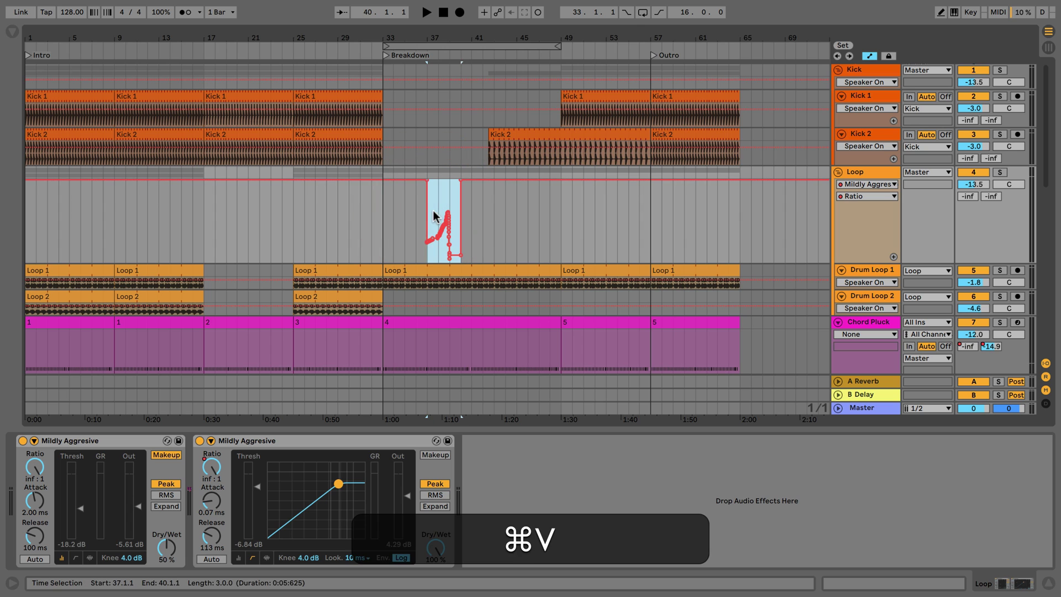
key("super+z")
key("super+z")
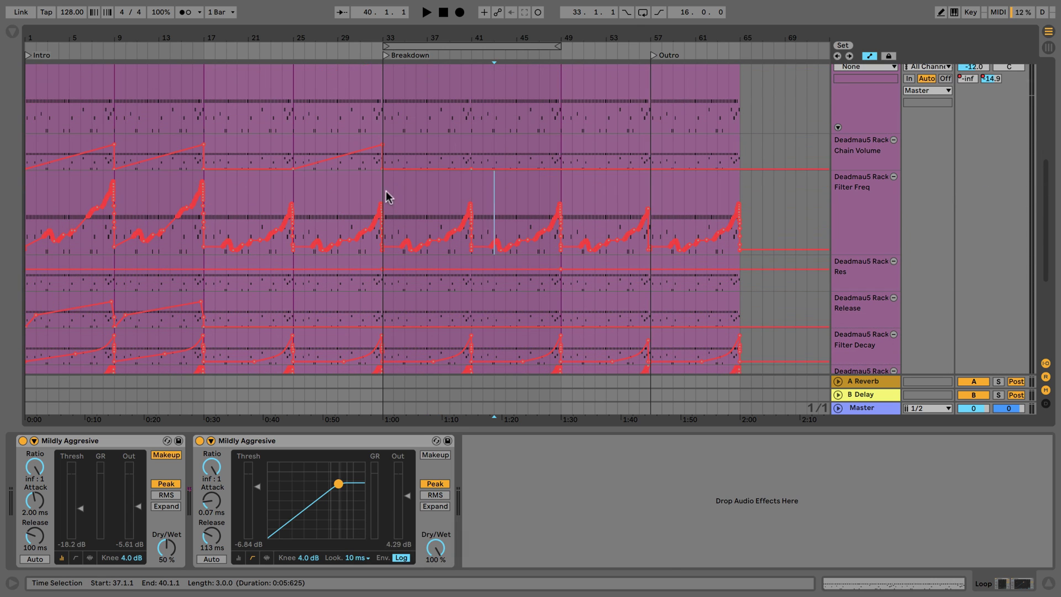
- Select the Filter Freq automation from bar 33 to 49, then remove the Filter Freq lane
mouse_move(387, 197)
left_mouse_down()
mouse_move(648, 211)
mouse_move(559, 213)
left_mouse_up()
right_click(508, 197)
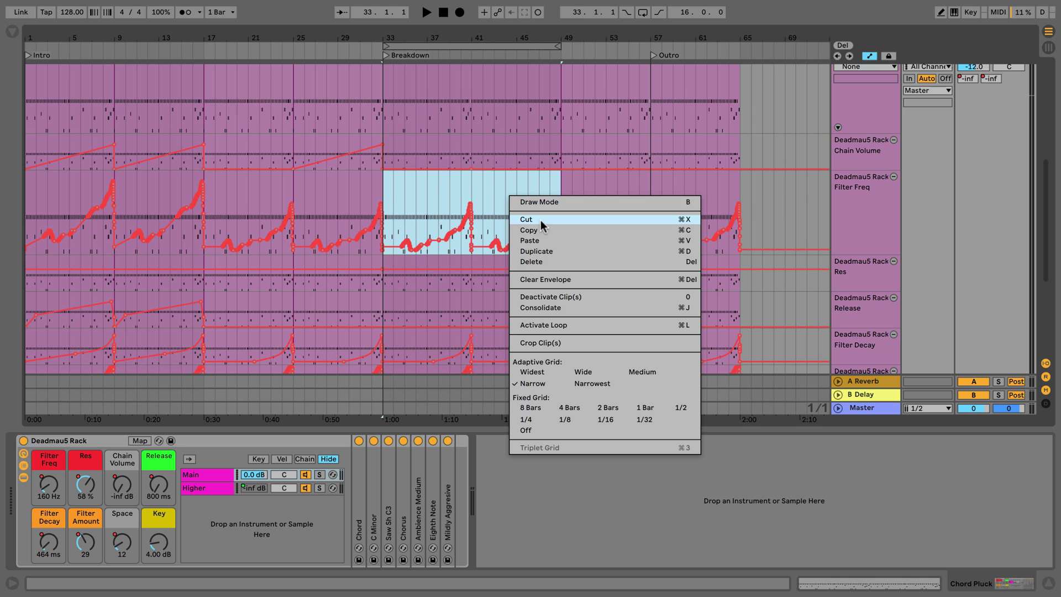
left_click(482, 200)
scroll(718, 197, "up", 2)
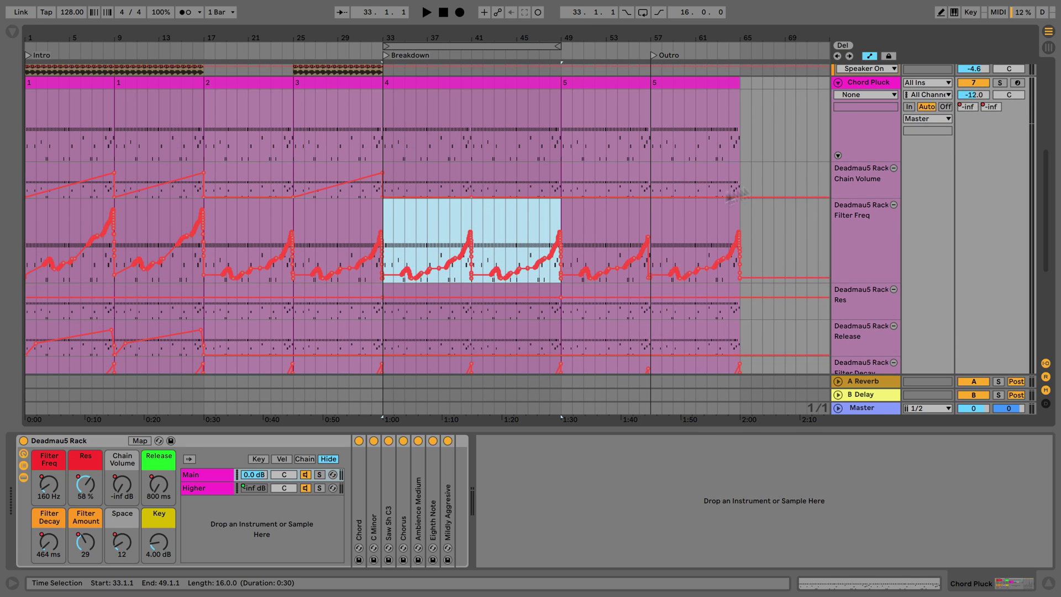
left_click(894, 204)
- Paste the copied automation into the Chord Pluck clip at bars 38 and 39
scroll(452, 204, "up", 5)
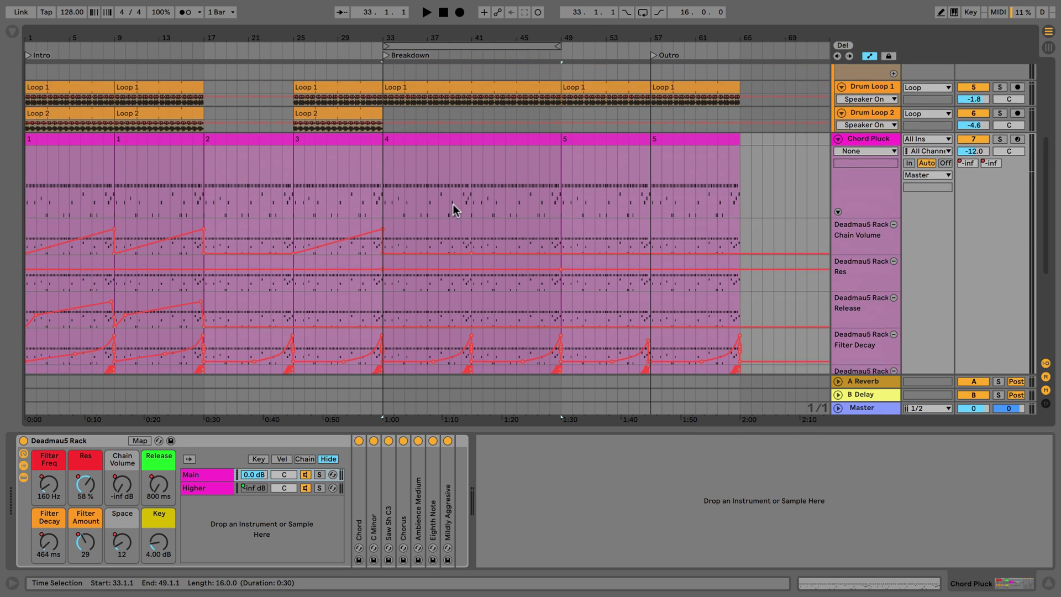
left_click(477, 211)
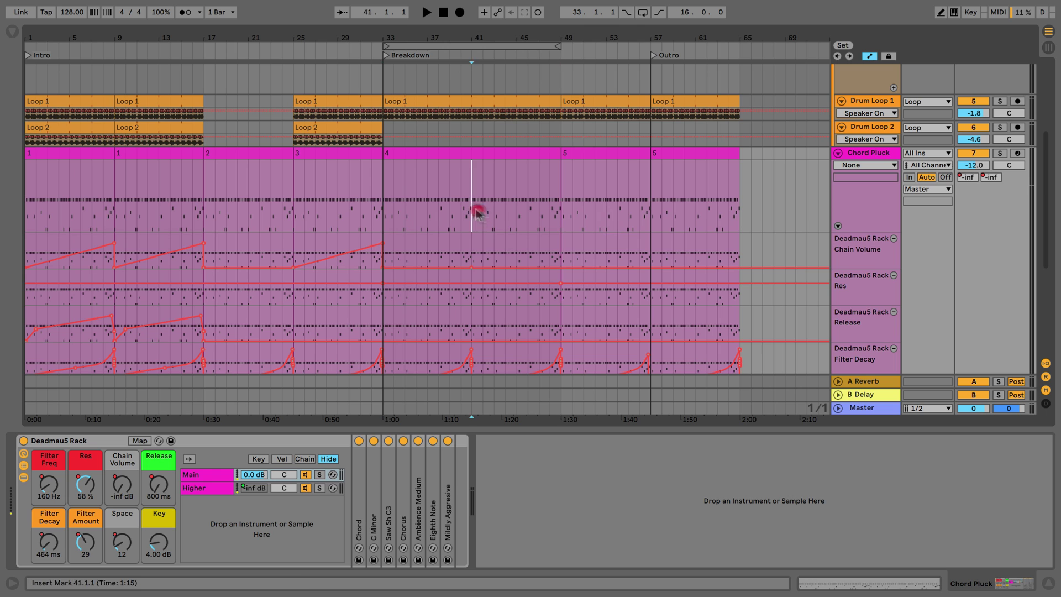
left_click(438, 210)
key("super+v")
left_click(440, 205)
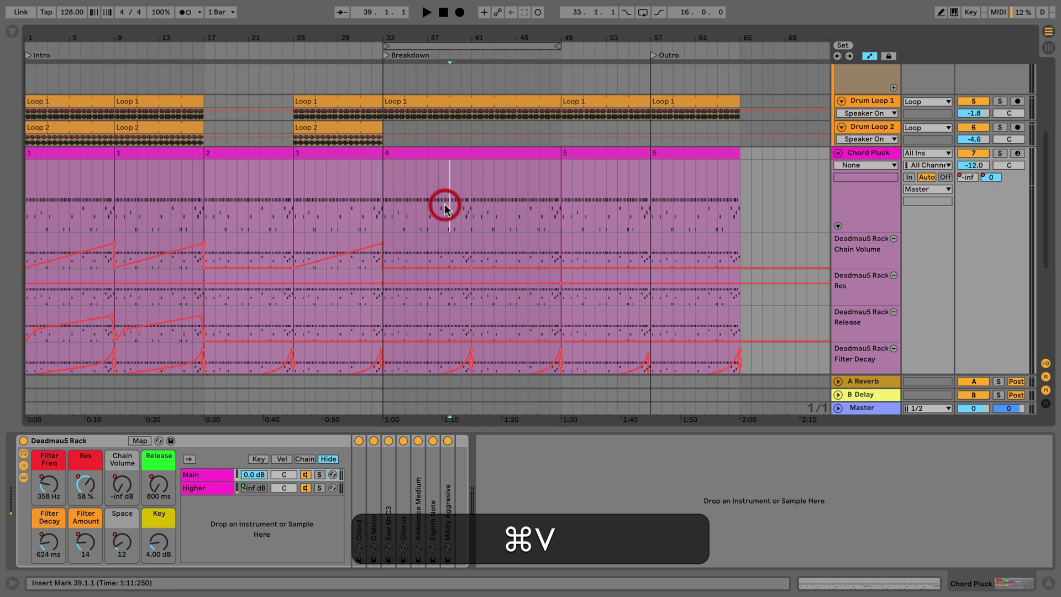
key("super+v")
left_click_drag(451, 211, 505, 201)
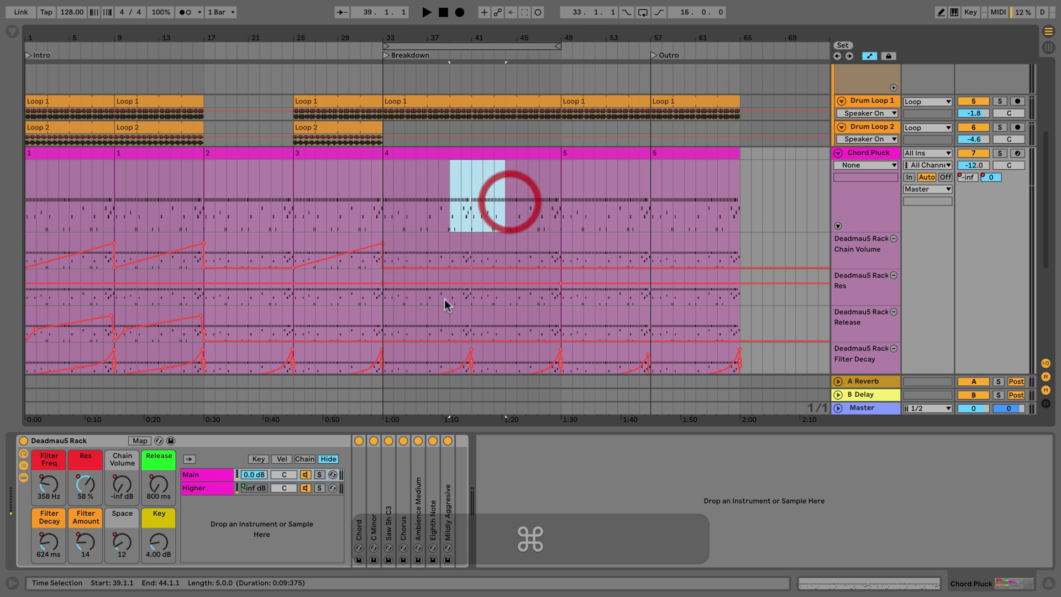
- Copy Filter Decay bars 39–41 and paste it into the Main | Chord Shift3 lane at bar 40
scroll(449, 303, "down", 4)
left_click_drag(447, 279, 474, 270)
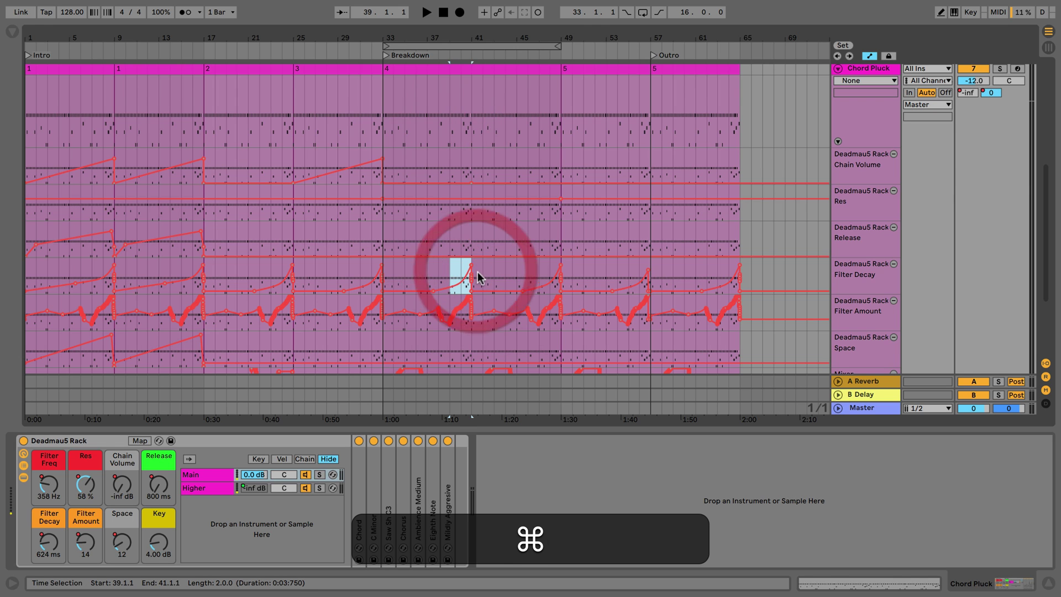
key("super+c")
scroll(487, 282, "up", 4)
left_click(844, 165)
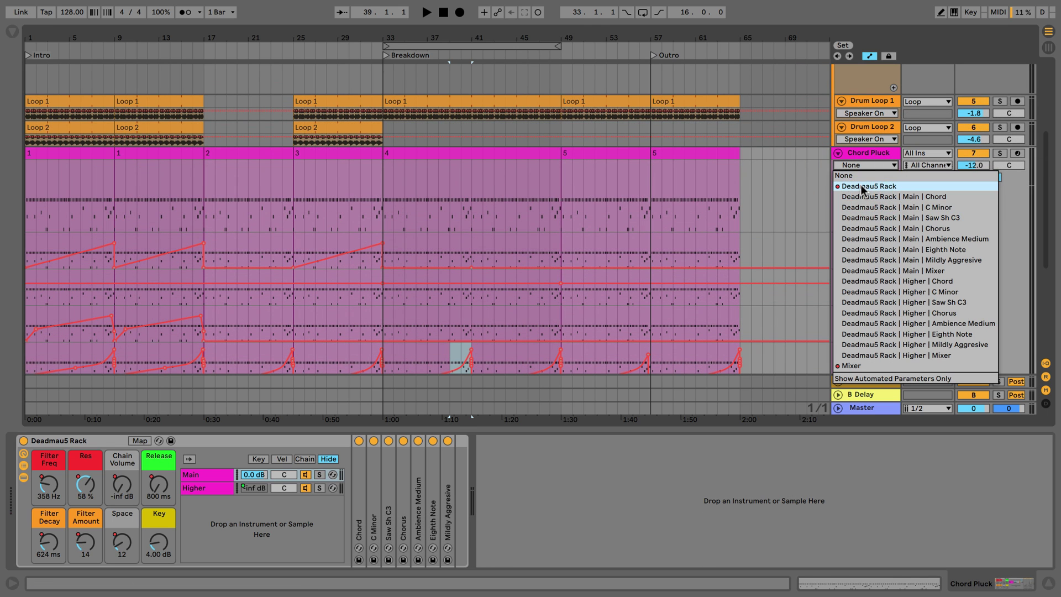
left_click(859, 194)
left_click(459, 209)
key("super+v")
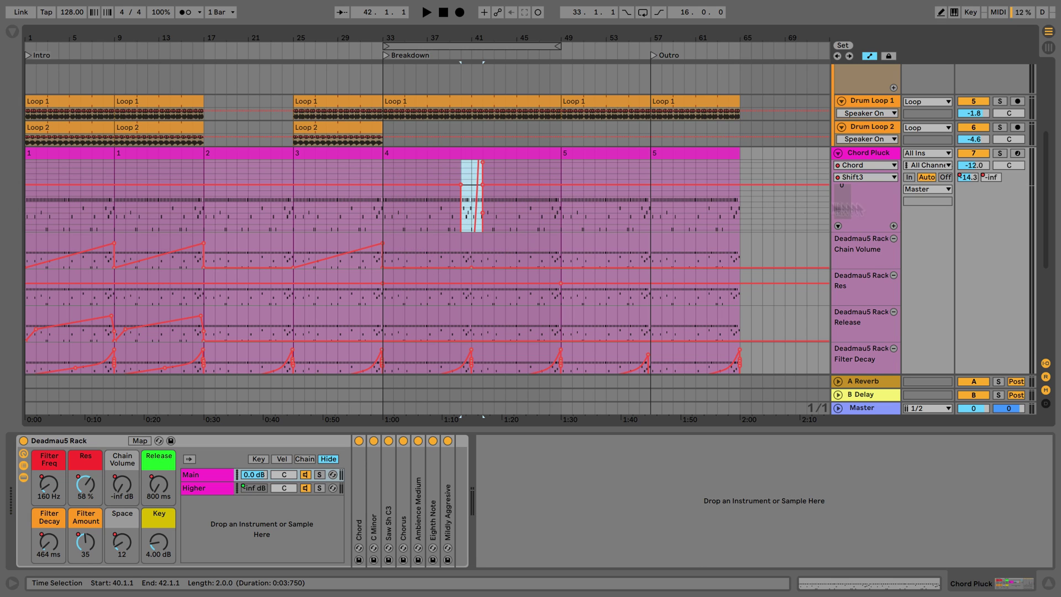
key("a")
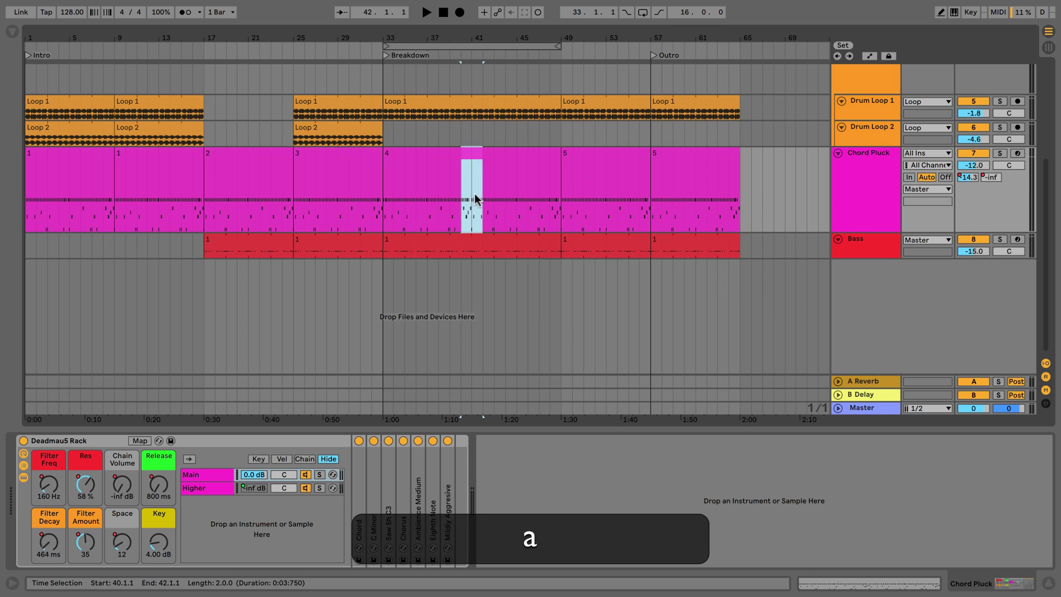
left_click(459, 195)
left_click_drag(459, 195, 483, 197)
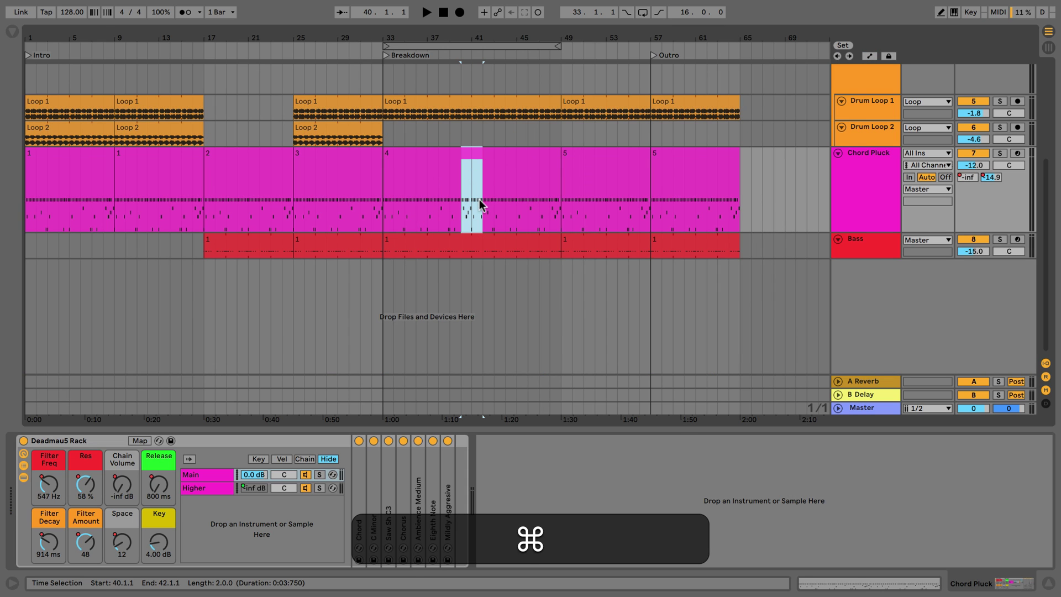
key("super+d")
left_click(460, 221, "shift")
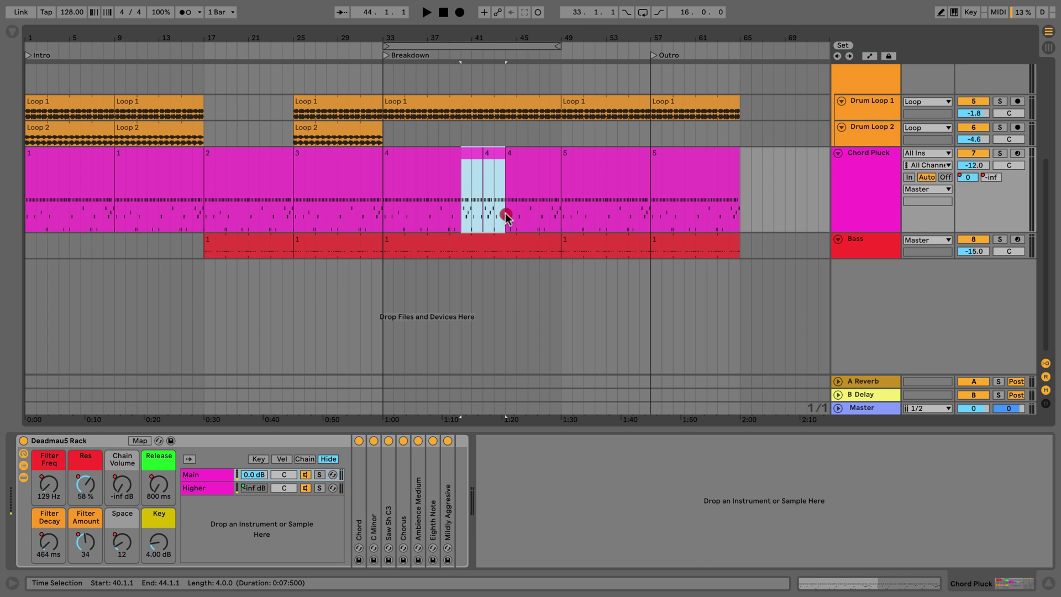
key("super+z")
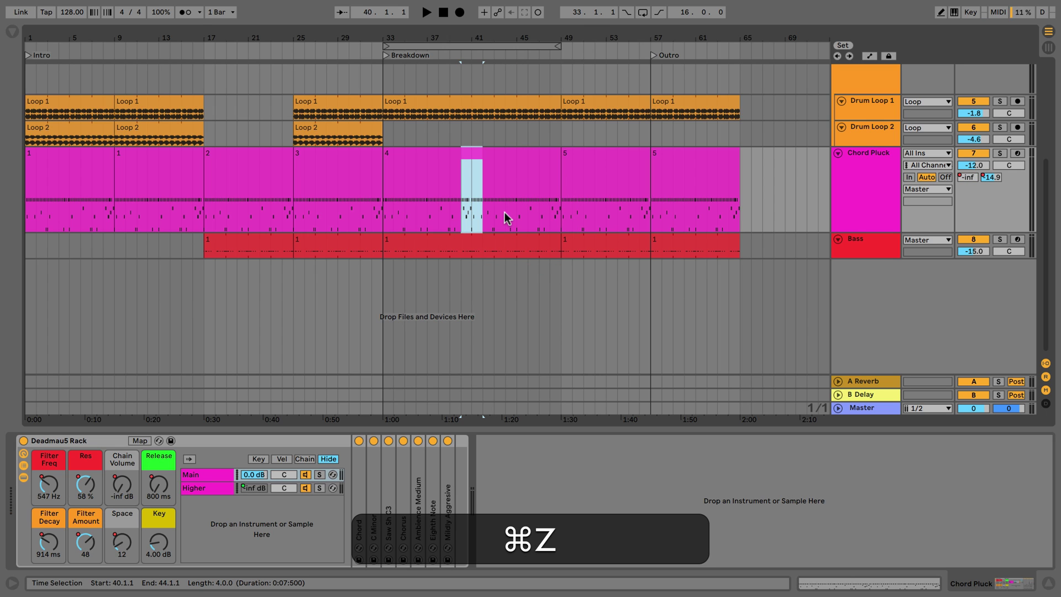
key("super+z")
key("a")
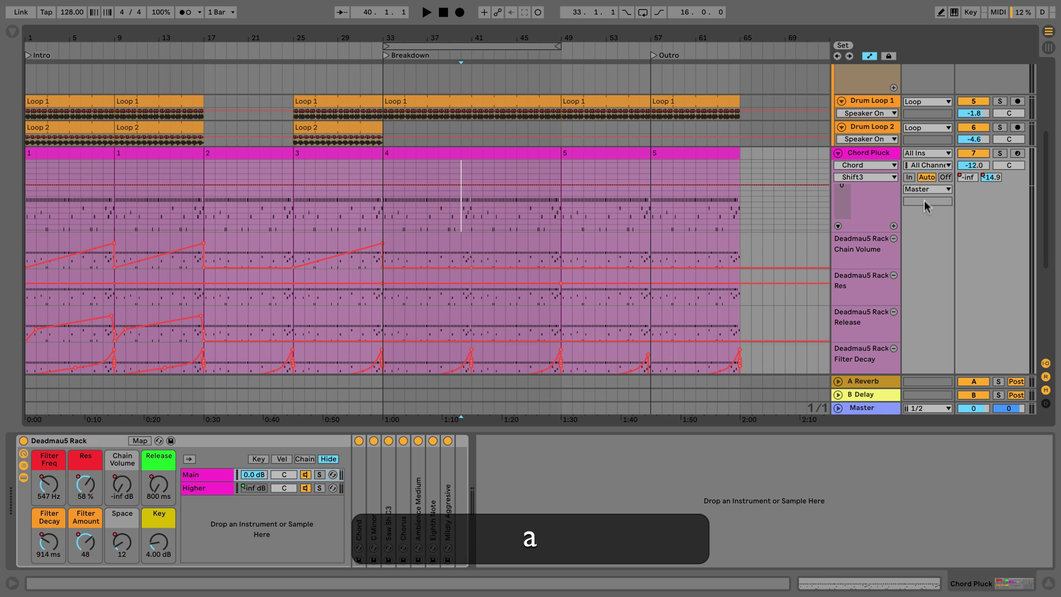
scroll(867, 205, "down", 1)
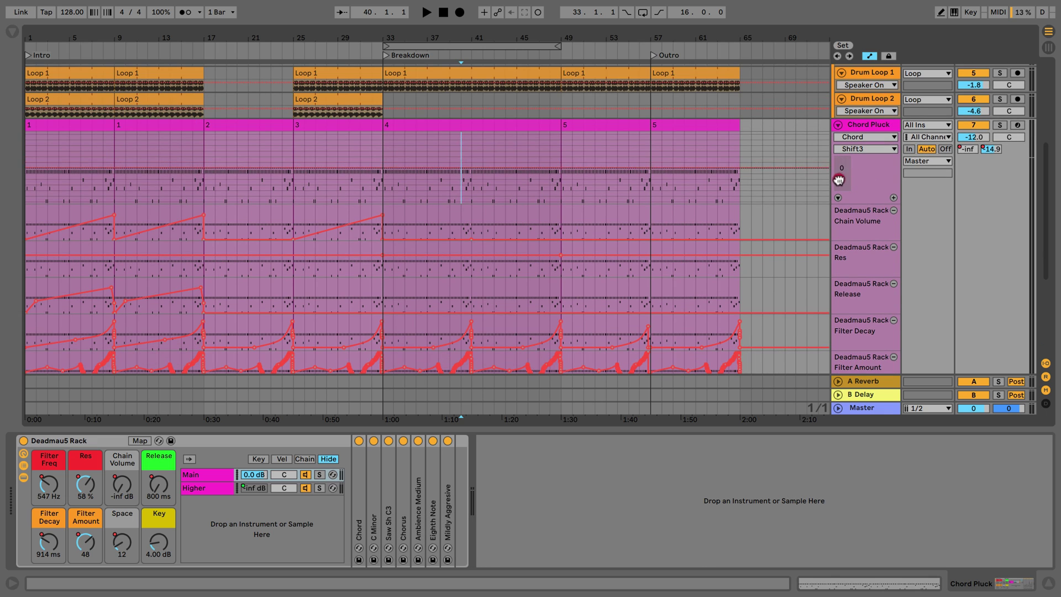
left_click(837, 180)
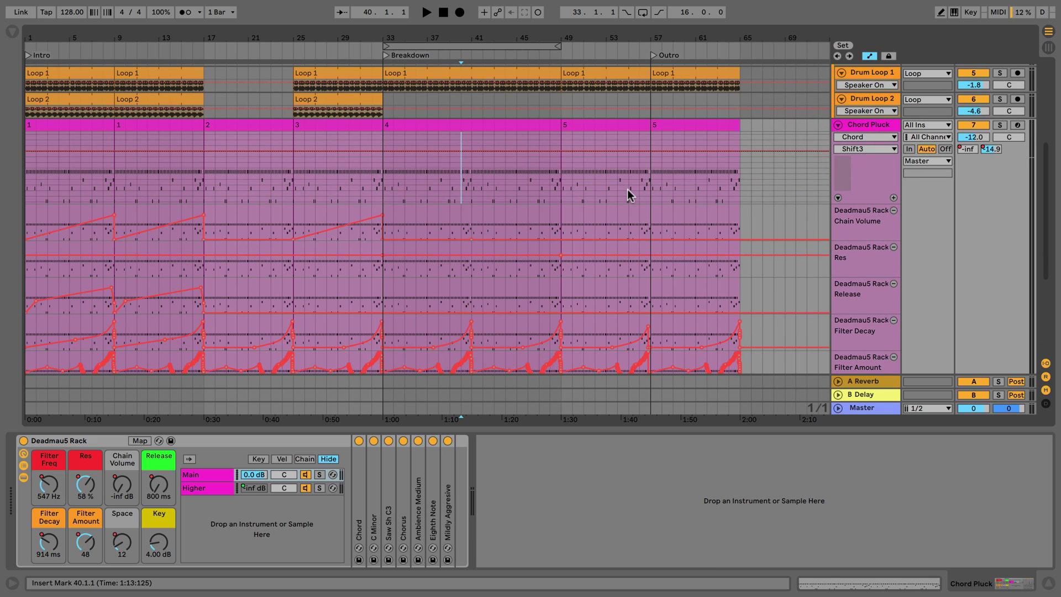
- Enlarge the A-Reverb lane, zoom to bars 29–48, and fine-tune the selected segment's level
scroll(486, 221, "down", 6)
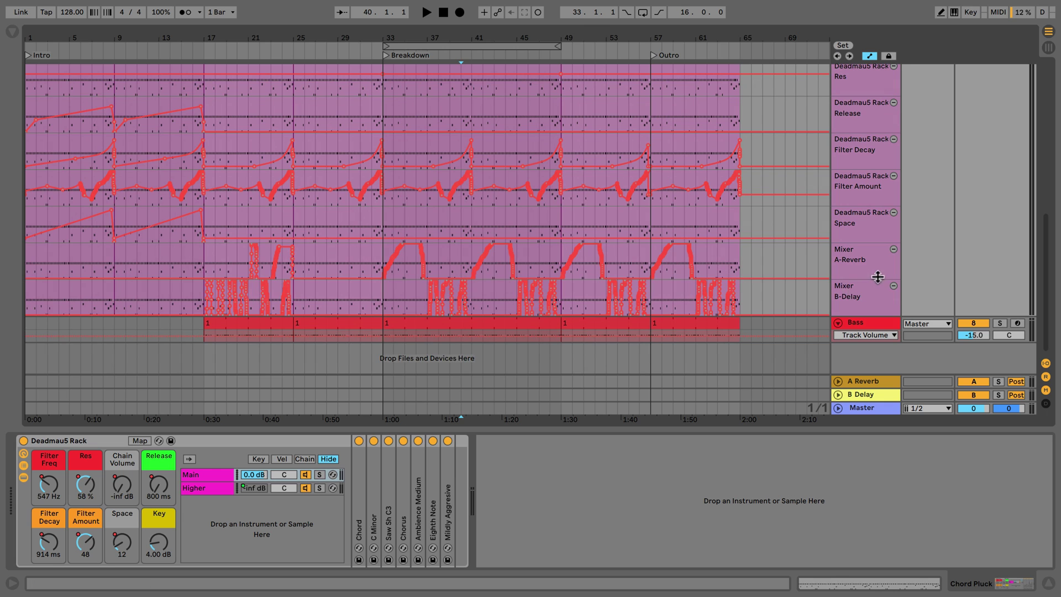
left_click_drag(879, 276, 871, 367)
left_click_drag(455, 39, 463, 264)
key("shift")
- Lower the A-Reverb segment to -25.3 dB and bend the bars 37–42 section into a curve
key("shift+super")
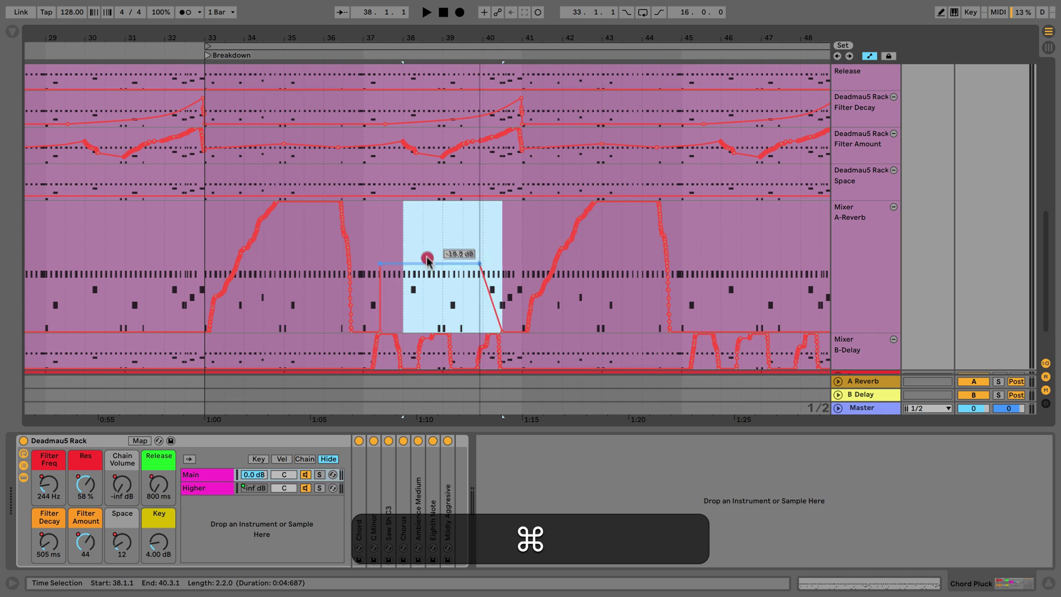
left_click_drag(428, 259, 403, 240)
left_click_drag(555, 220, 422, 260)
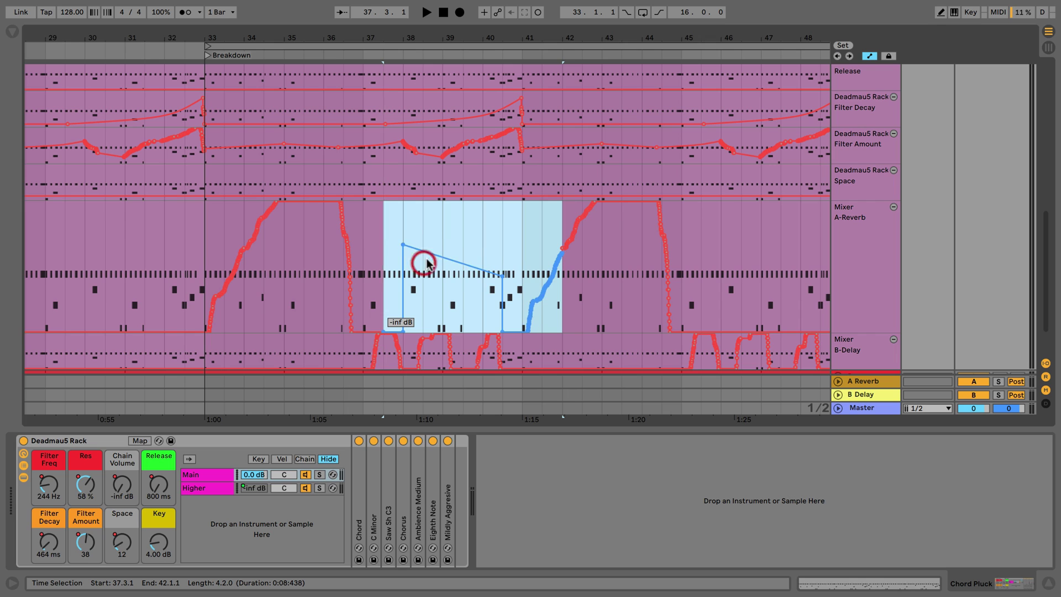
left_click(453, 244)
left_click_drag(436, 264, 571, 277)
key("BackSpace")
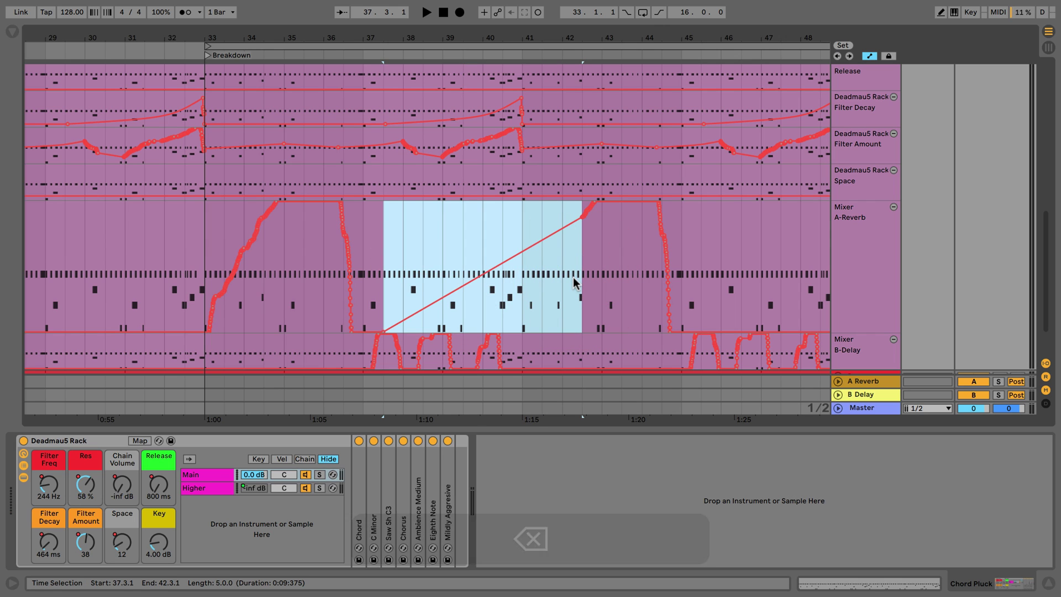
key("super+z")
key("super+z")
key("super+z")
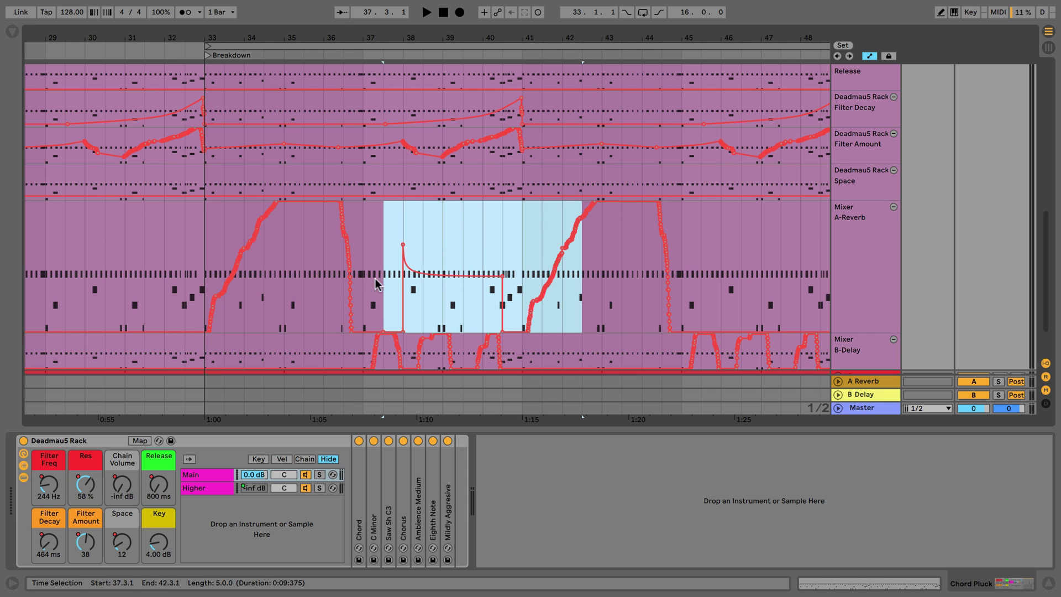
- Add an A-Reverb breakpoint and move it to -2.0 dB near bar 44
left_click(364, 331)
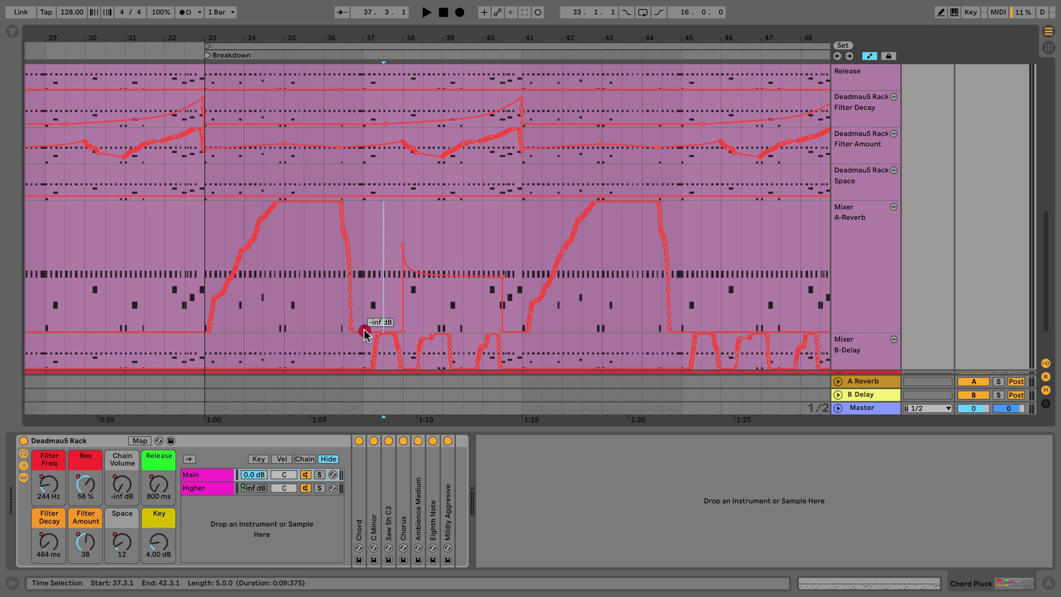
mouse_move(364, 332)
left_mouse_down()
mouse_move(408, 304)
mouse_move(701, 232)
left_mouse_up()
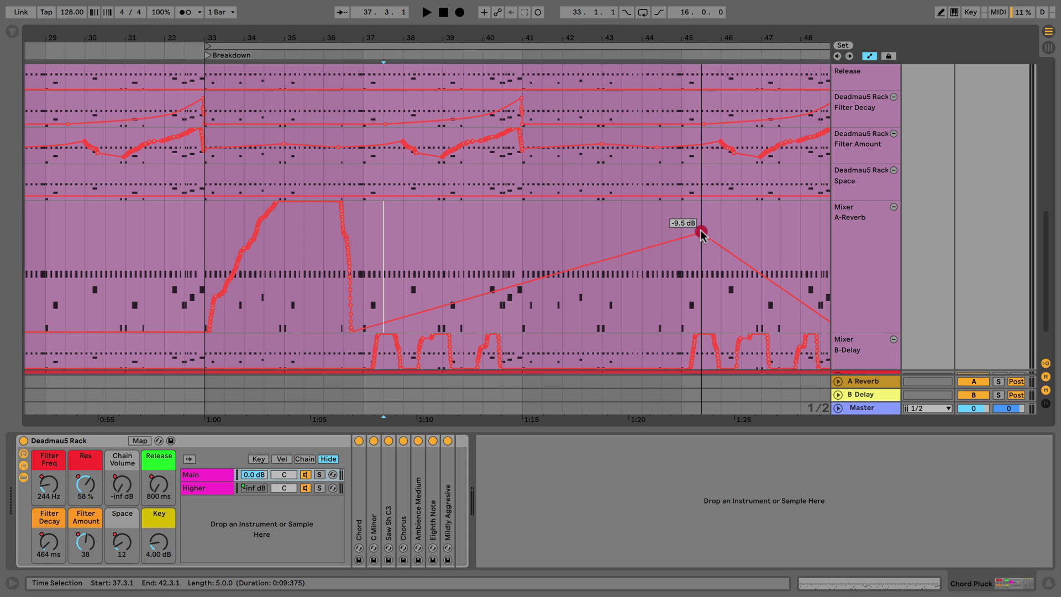
left_click_drag(642, 186, 268, 243)
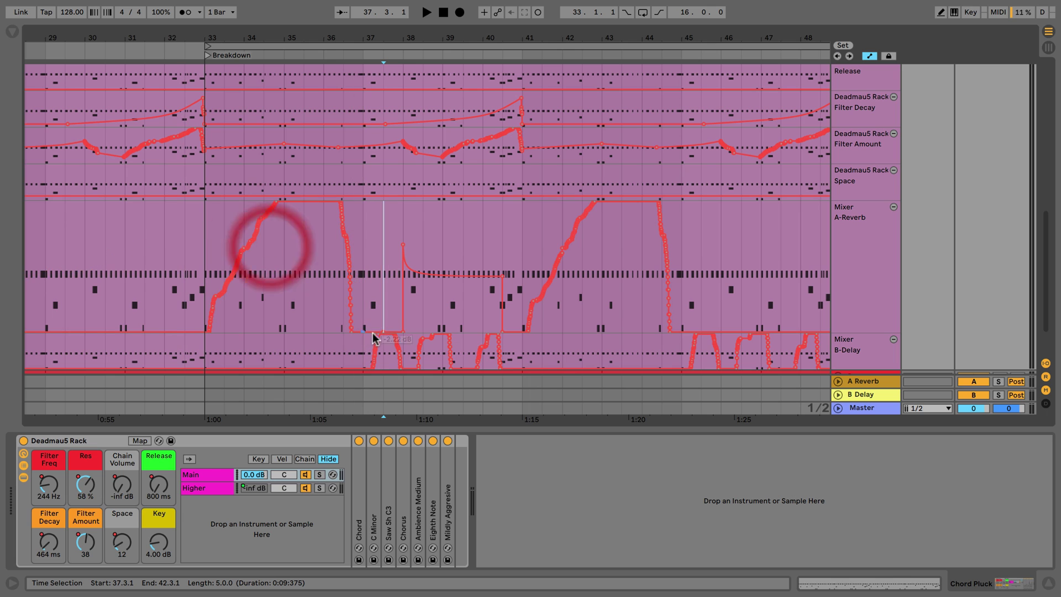
- Shrink the A-Reverb lane, hide the device view, and zoom out to bars 13–65
left_click_drag(352, 38, 394, 228)
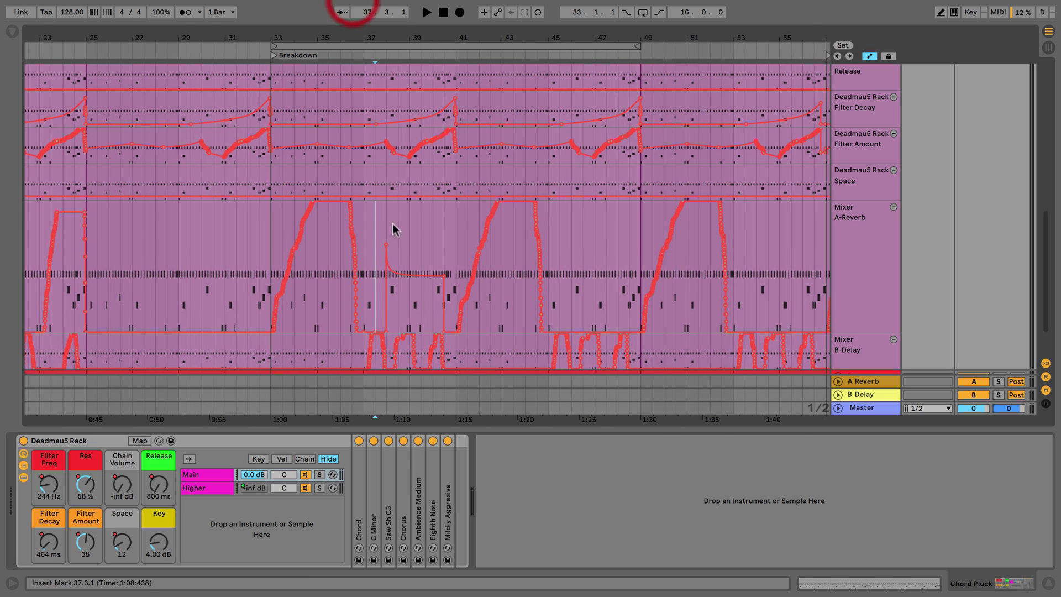
left_click_drag(873, 333, 889, 249)
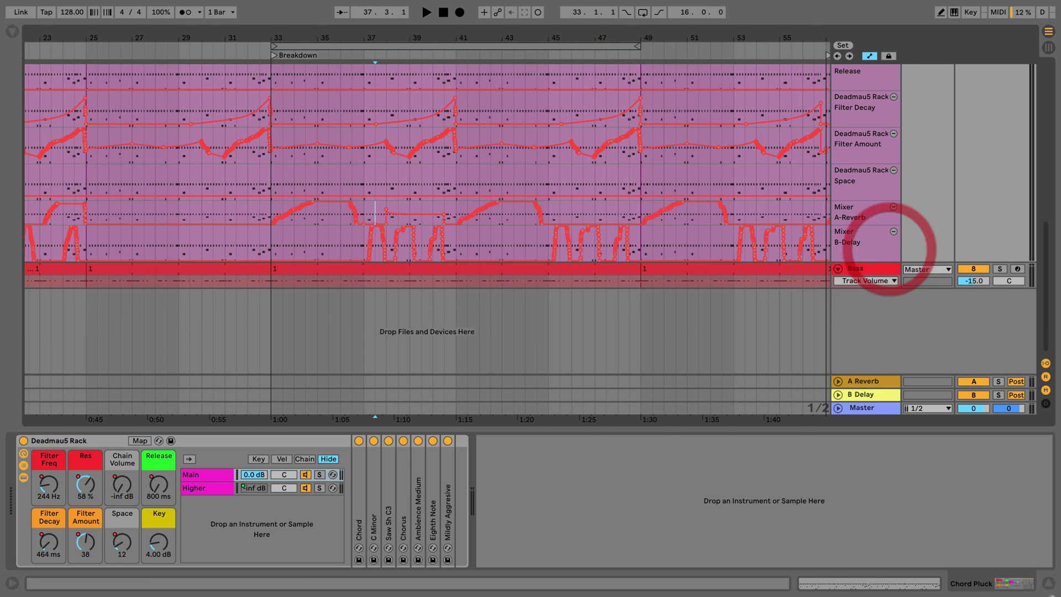
left_click(1047, 585)
scroll(367, 493, "up", 3)
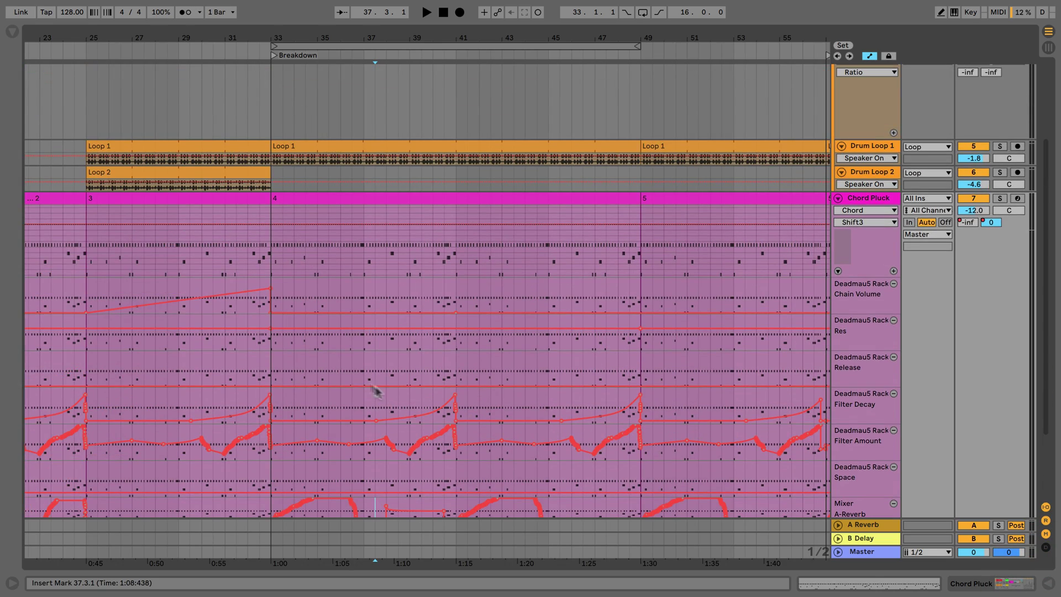
scroll(387, 360, "down", 3)
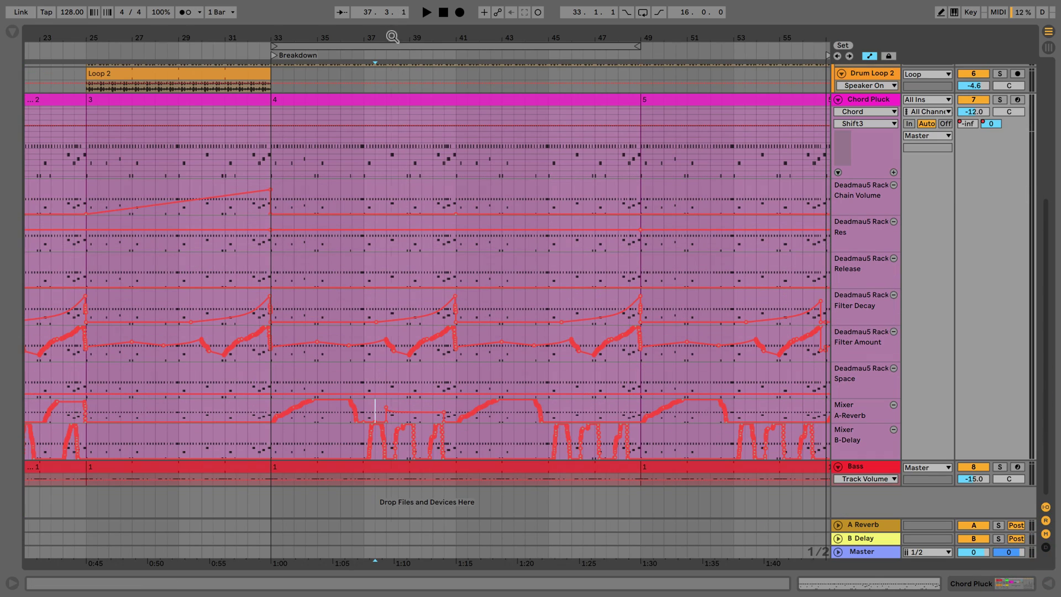
left_click_drag(392, 37, 387, 6)
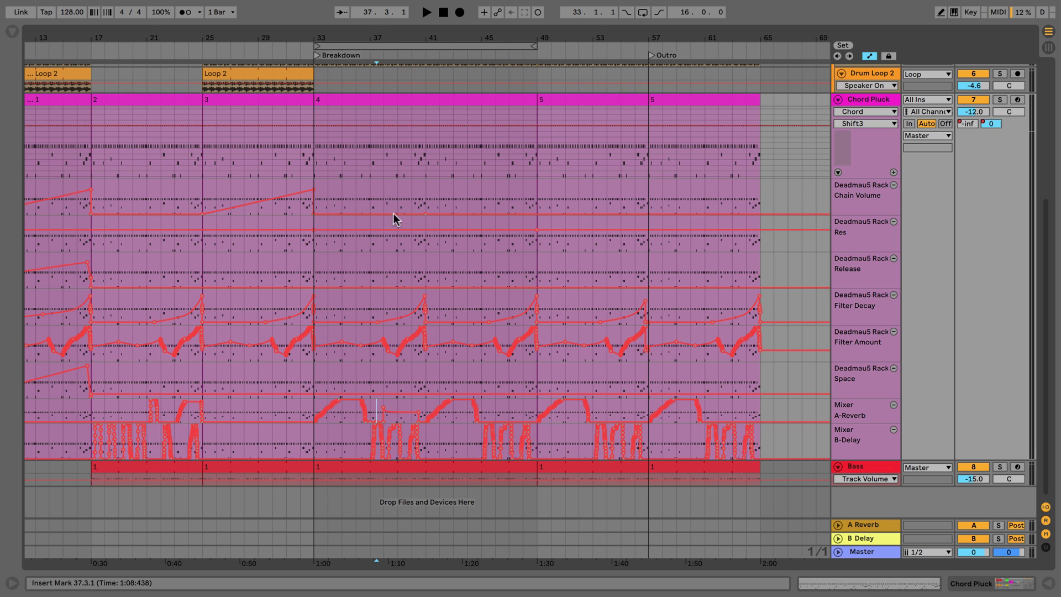
- Open Chord Pluck's Deadmau5 Rack and show the Key macro's automation instead of Res
double_click(881, 103)
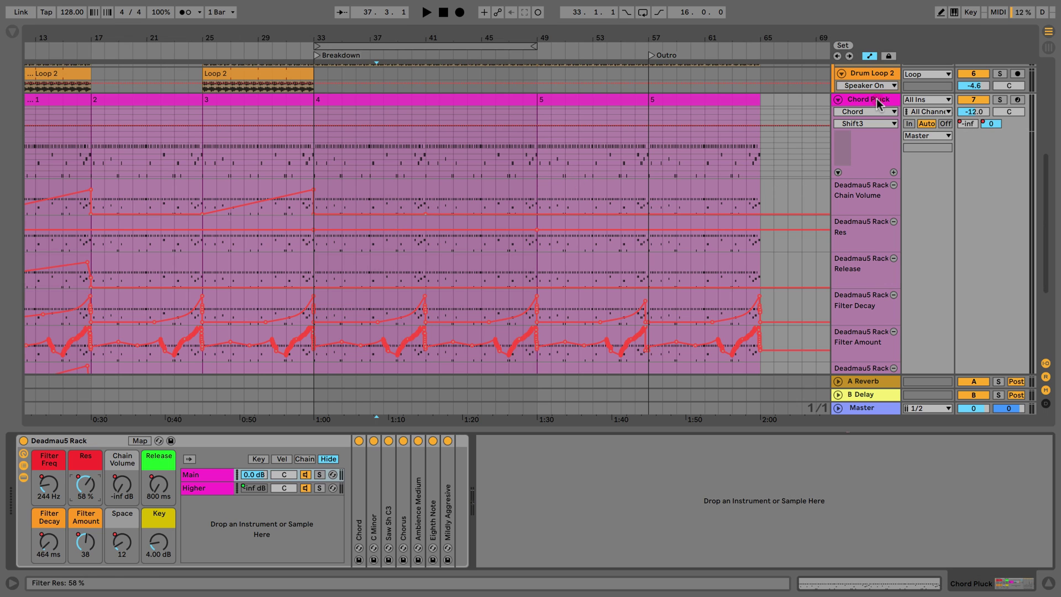
left_click(86, 484)
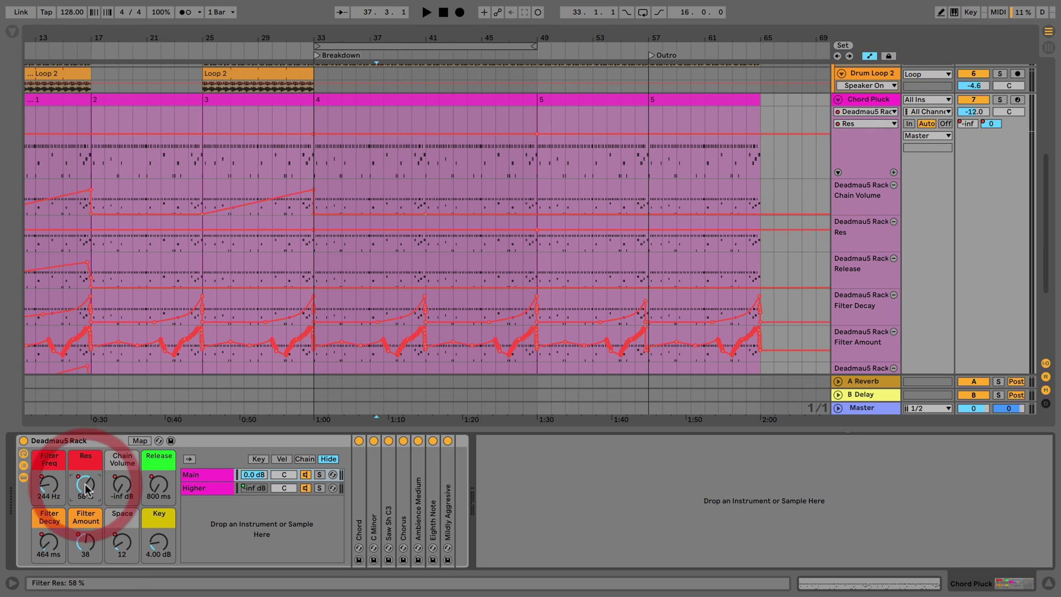
left_click(157, 544)
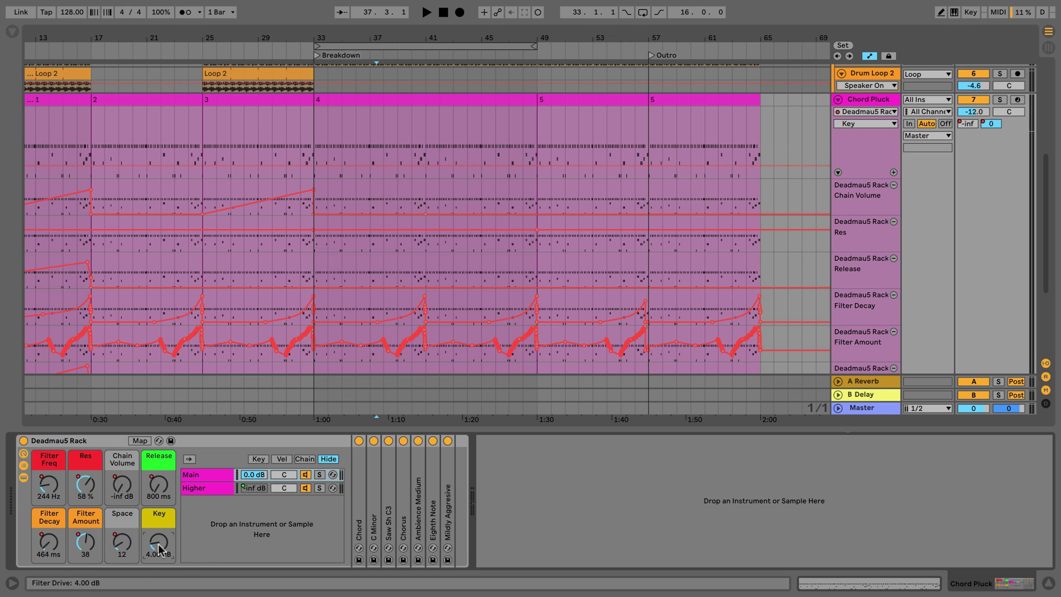
- In MIDI map mode, delete the Space macro's CC 21 mapping and assign it to Main chain volume
key("super+m")
left_click(256, 475)
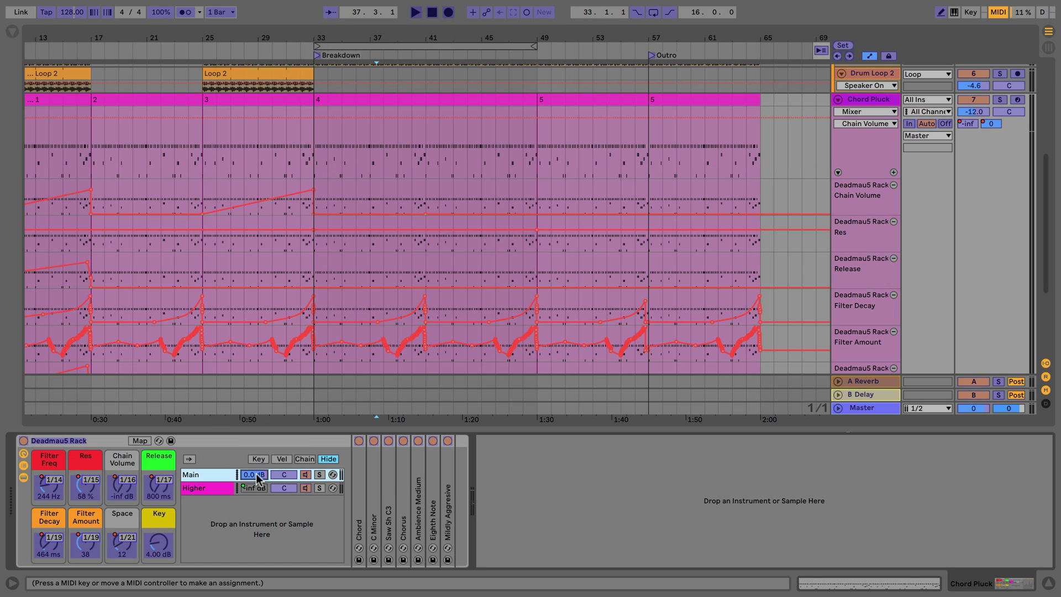
right_click(119, 544)
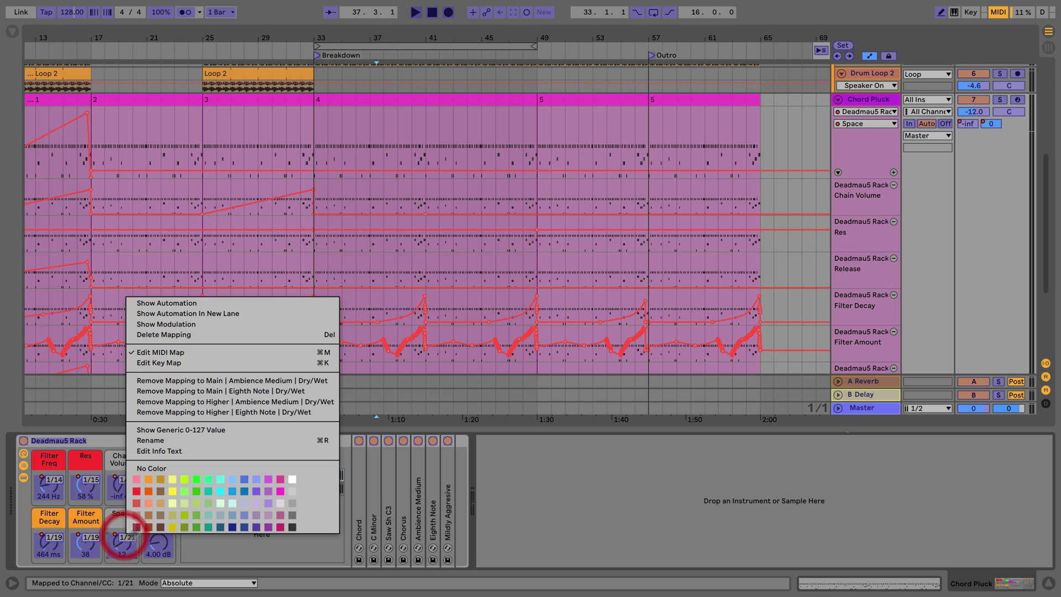
left_click(170, 345)
left_click(254, 477)
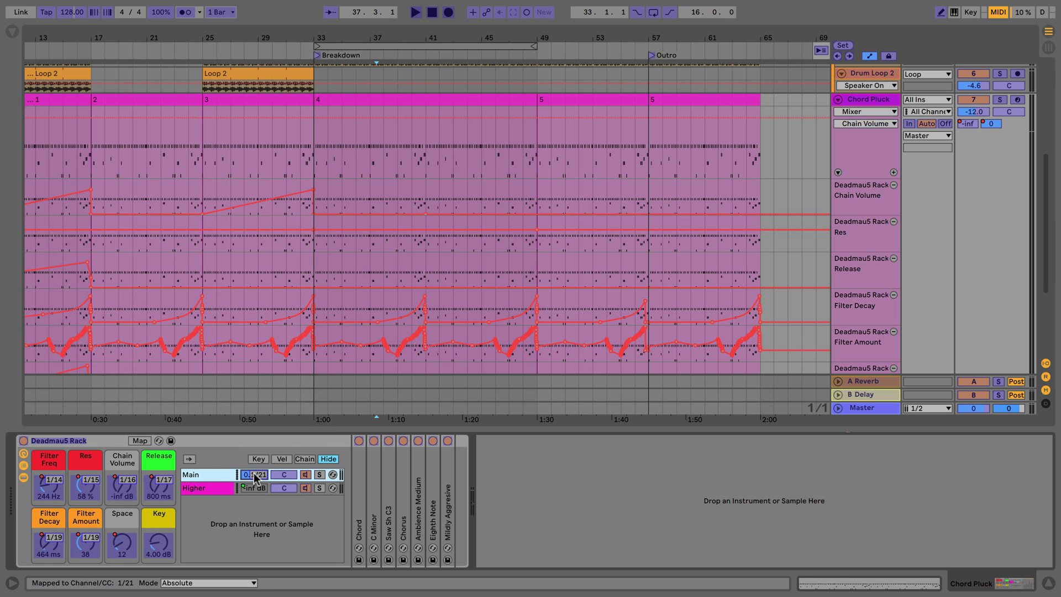
key("super+m")
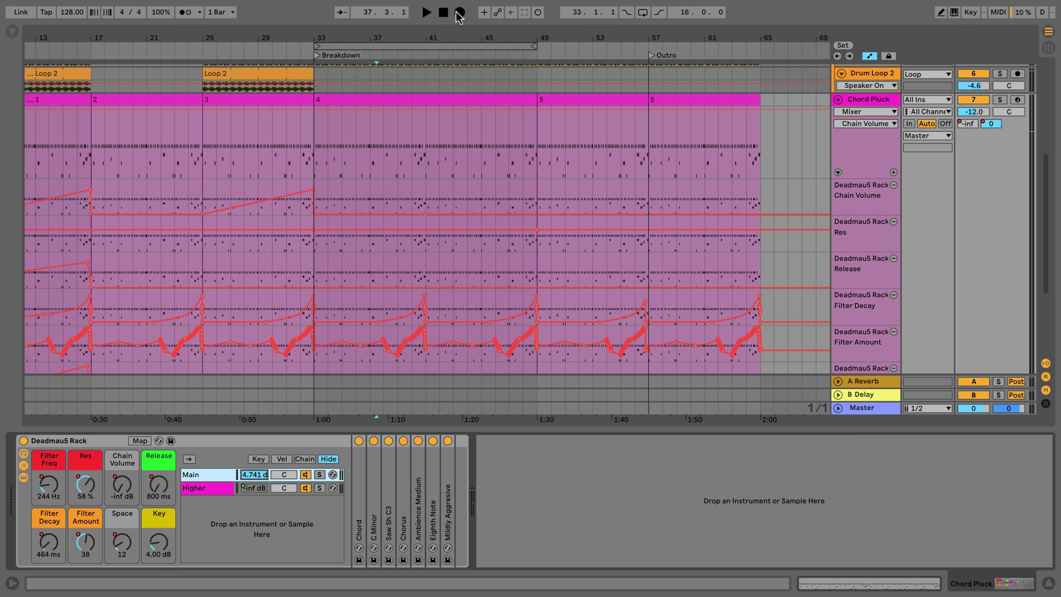
- Arm automation, record a Main chain volume sweep into the arrangement, then stop
left_click(496, 14)
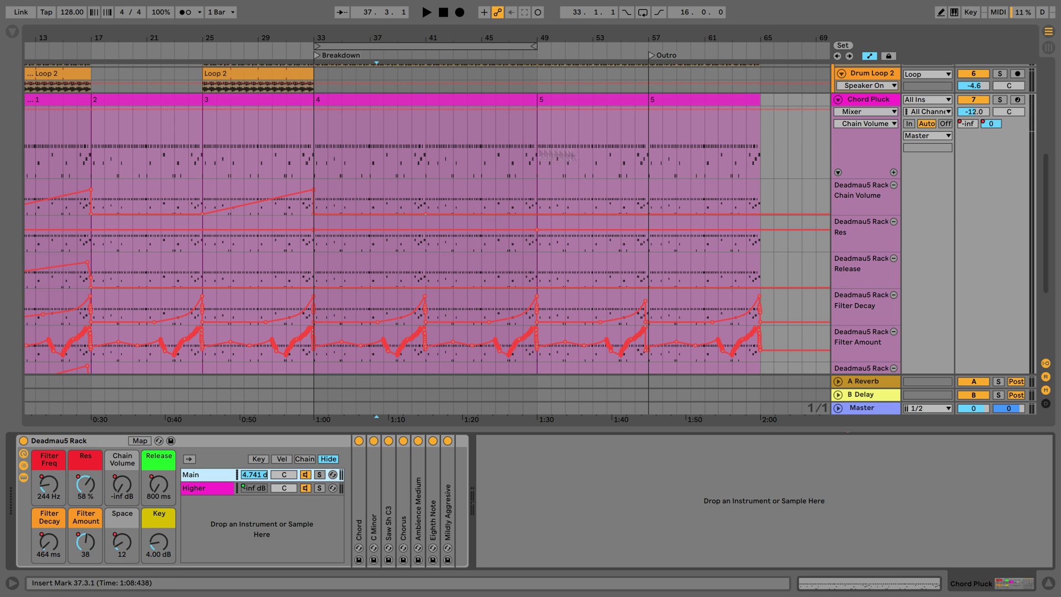
left_click(459, 12)
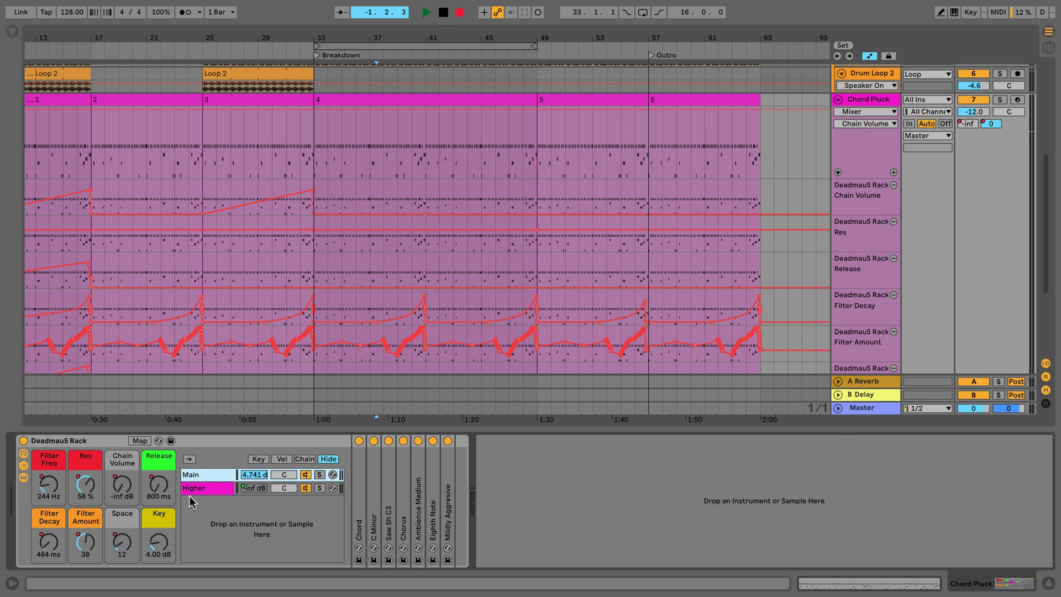
left_click_drag(151, 549, 151, 526)
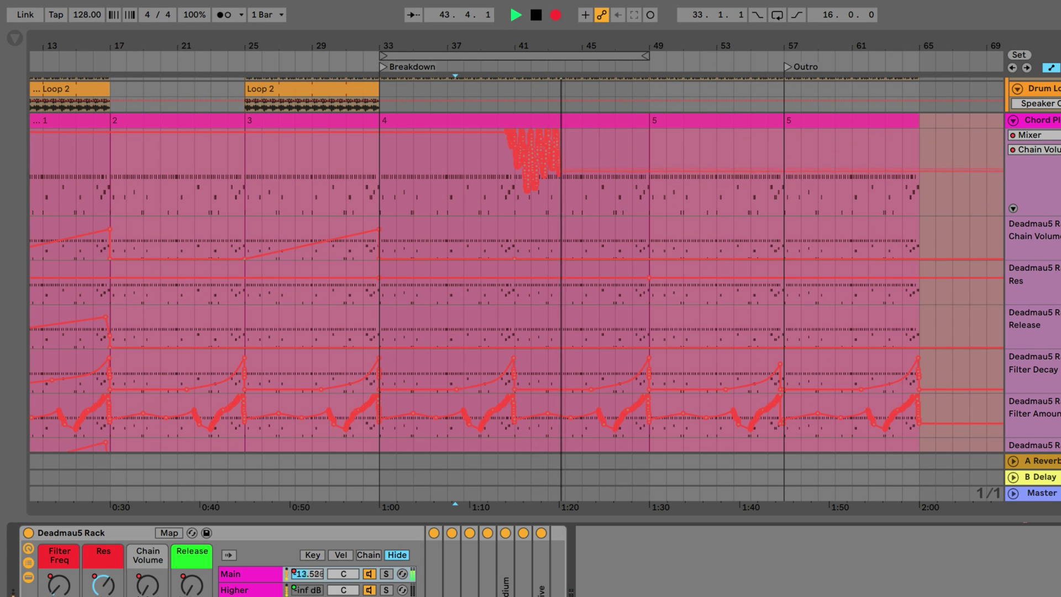
key("space")
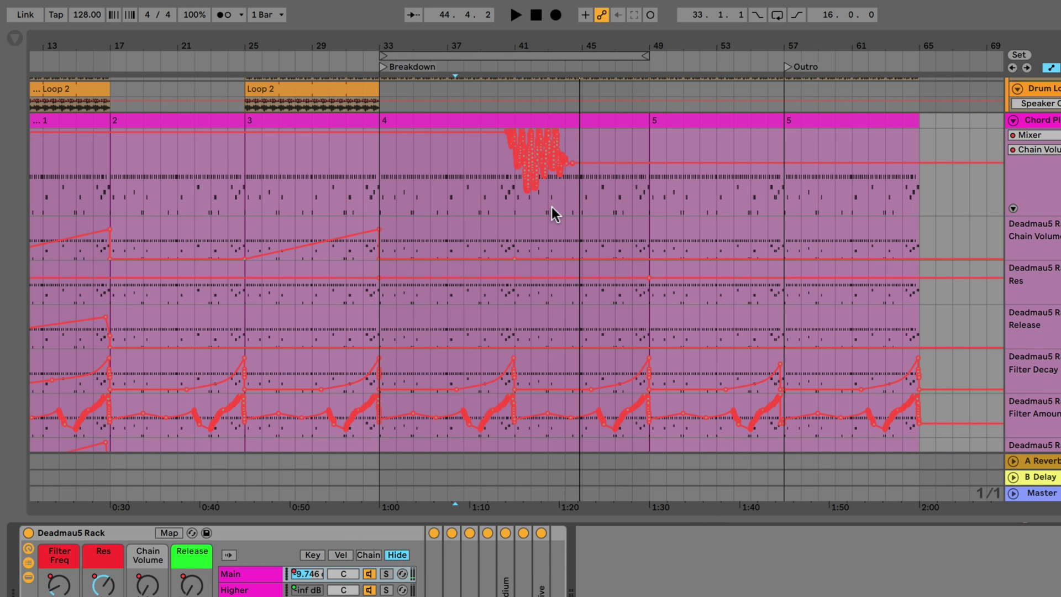
- Undo the volume burst, record a second pass toggling Automation Arm, then undo that pass
key("super+z")
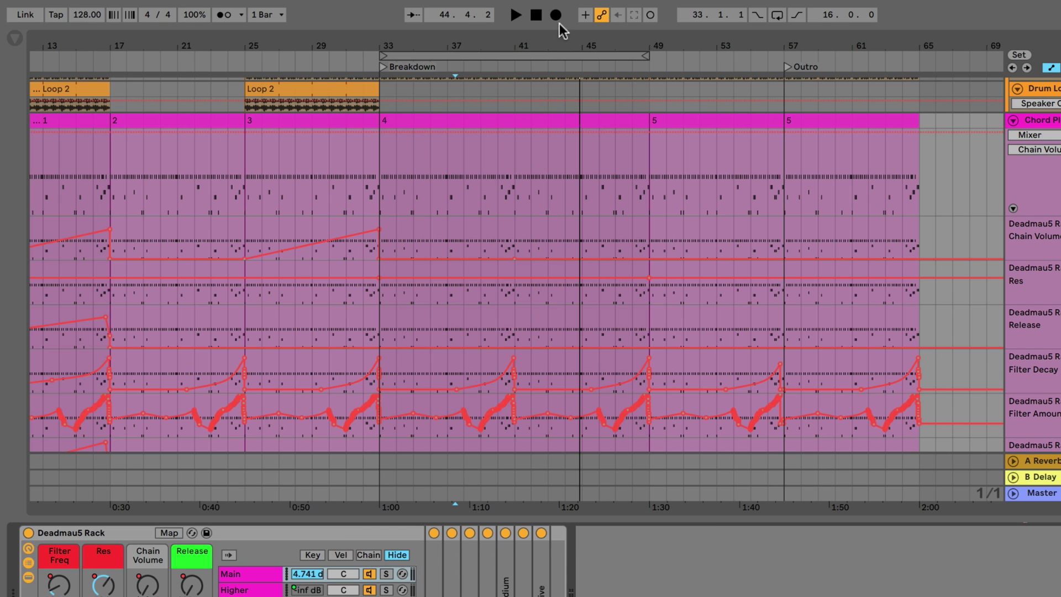
left_click(556, 16)
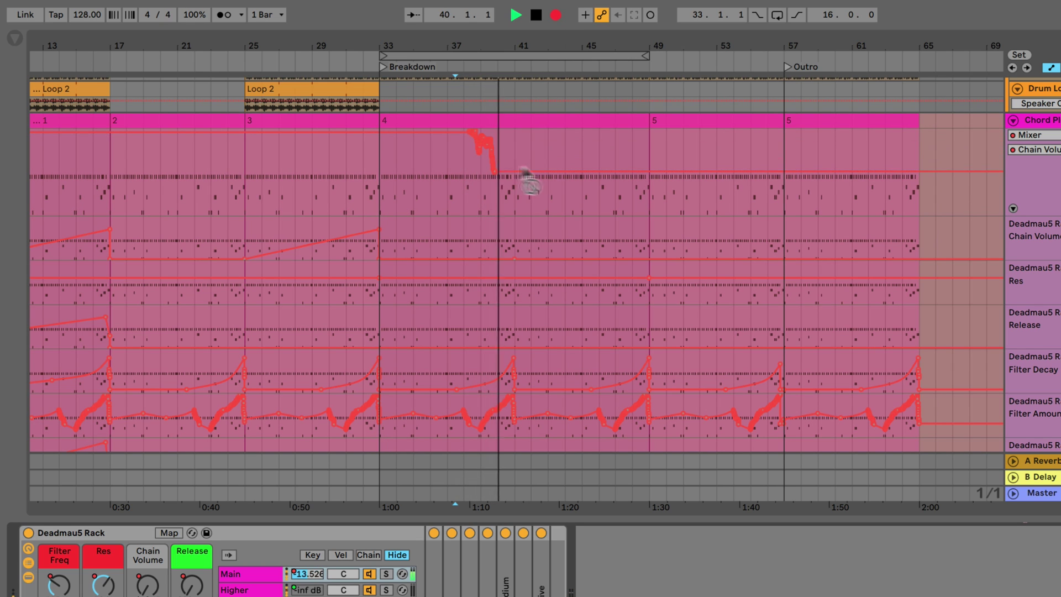
left_click(602, 14)
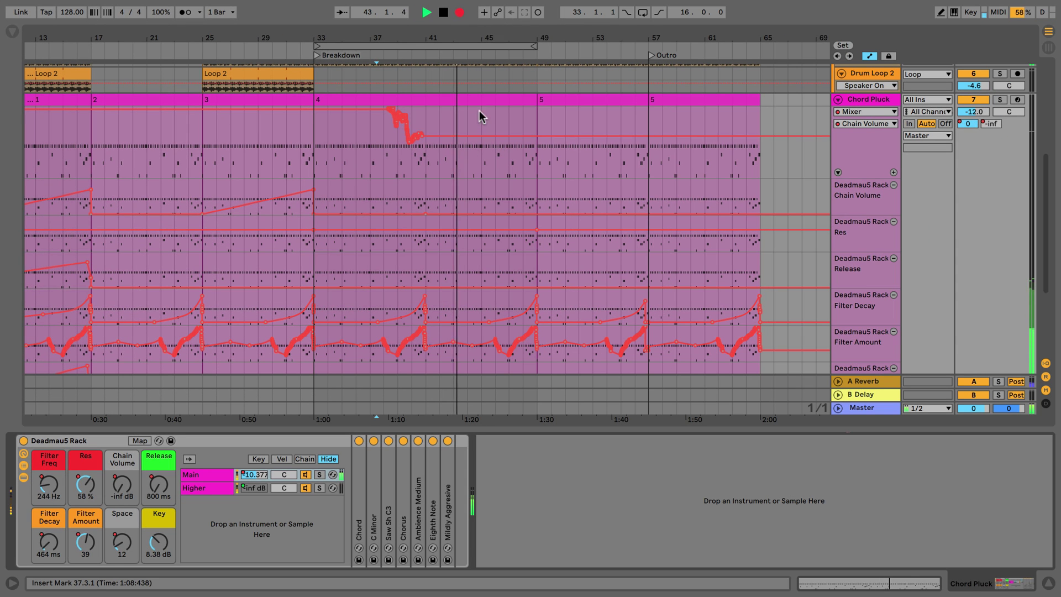
left_click(498, 12)
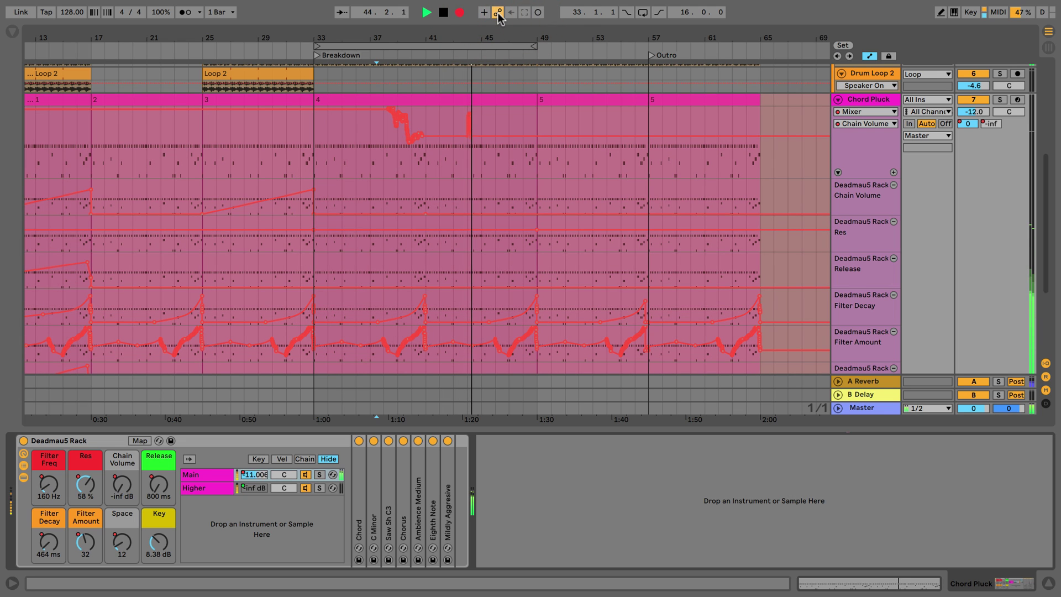
left_click(498, 12)
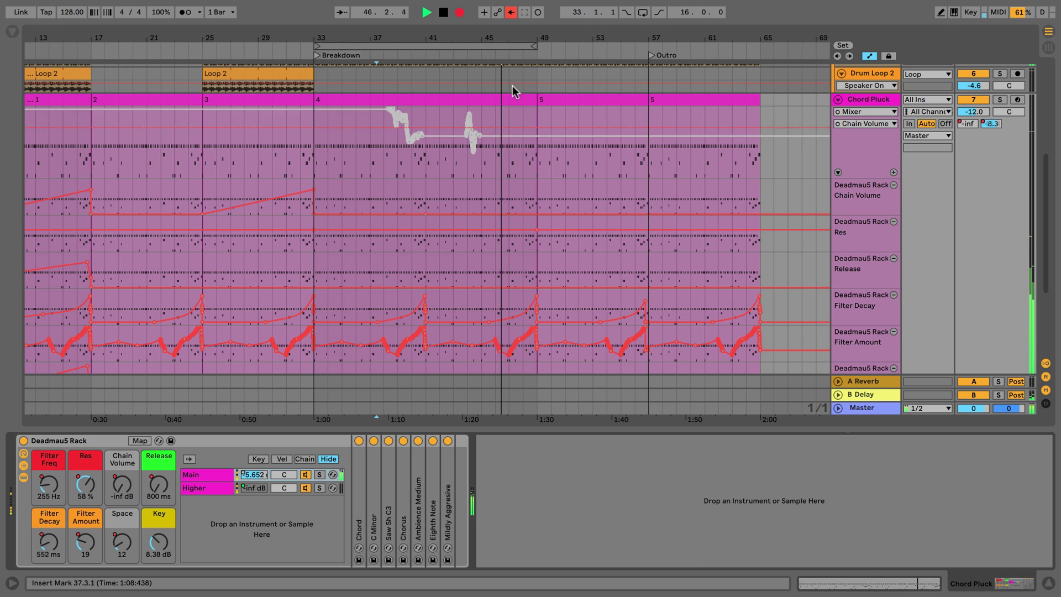
key("space")
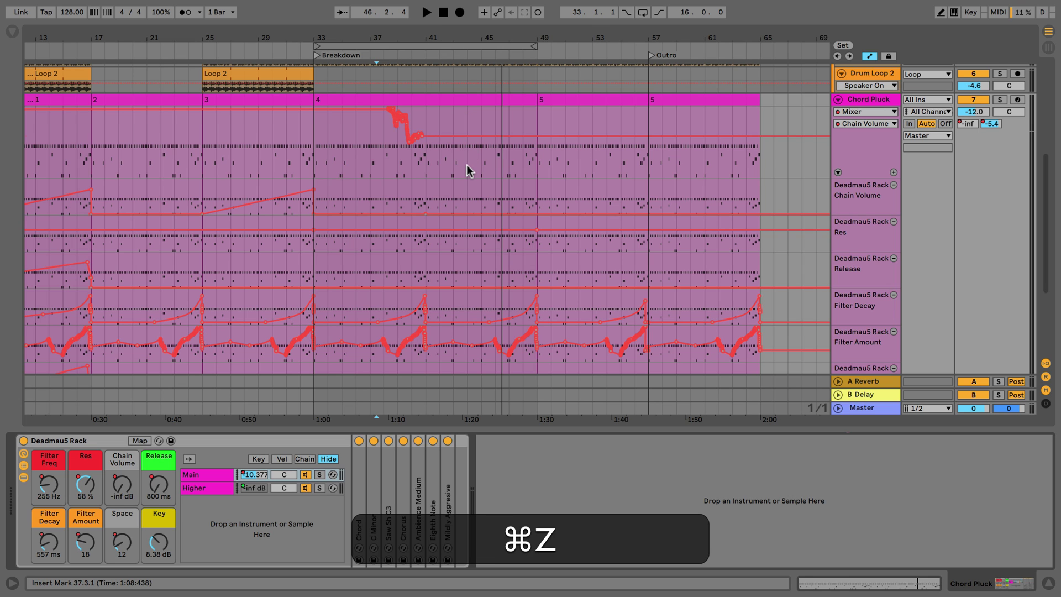
key("super+z")
key("super+z")
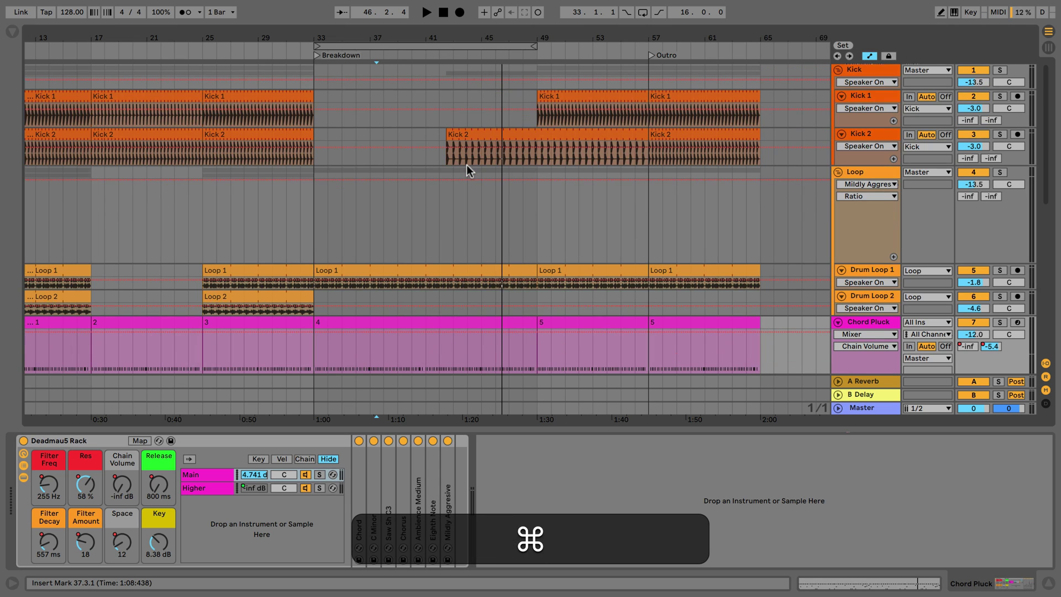
- Trim the later Kick 2 clip so it starts at bar 49.1.1
left_click(464, 135)
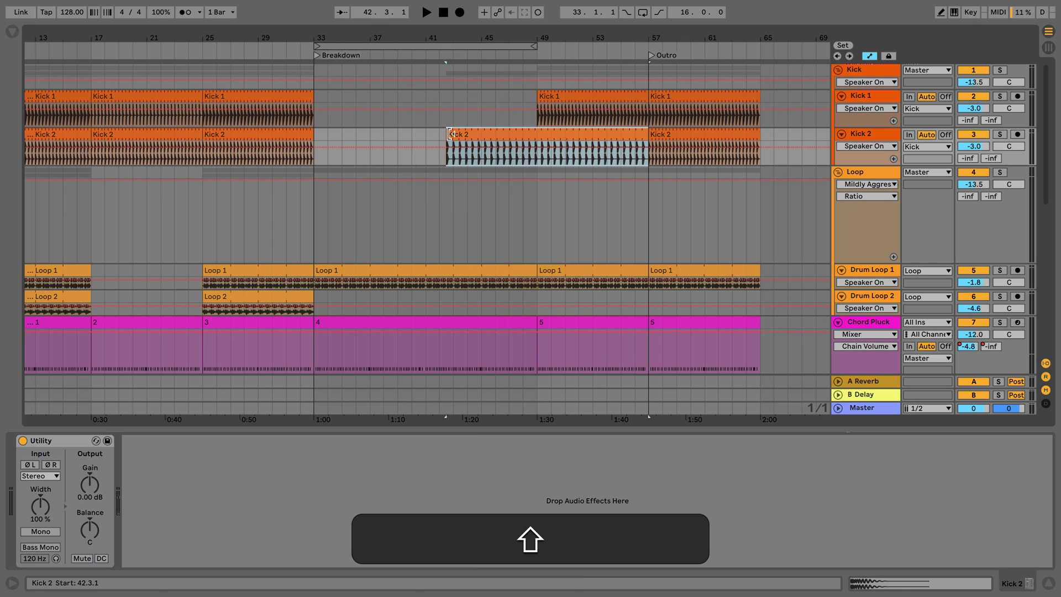
left_click(448, 134, "shift")
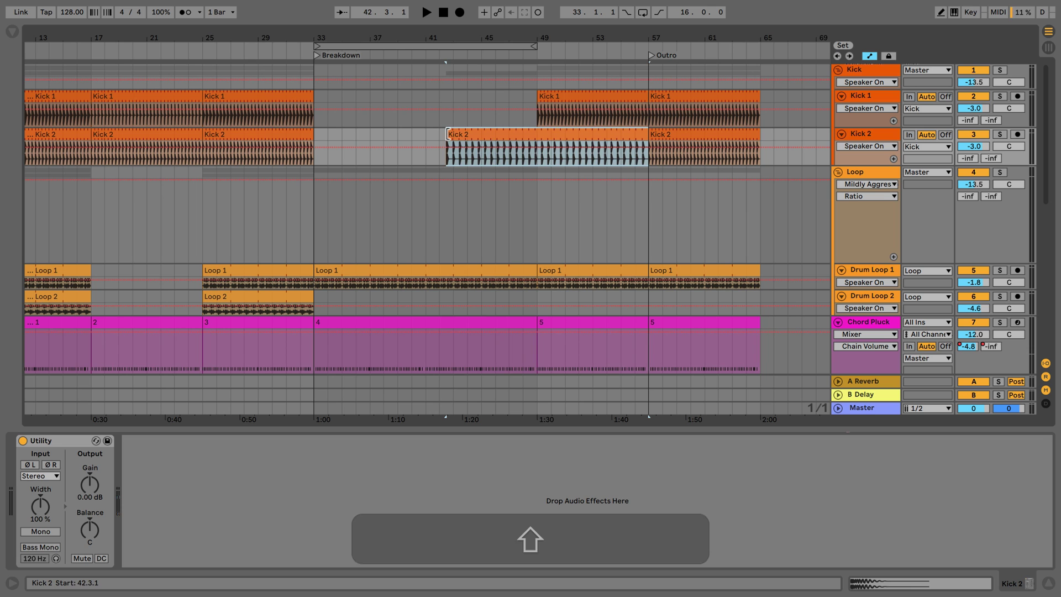
left_click_drag(448, 134, 541, 134)
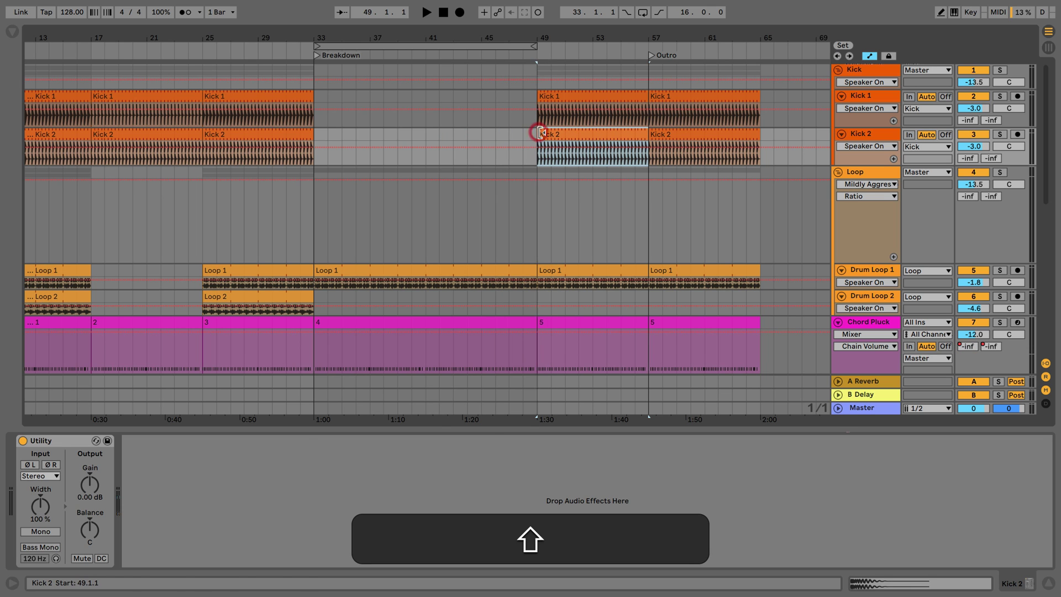
scroll(492, 149, "down", 10)
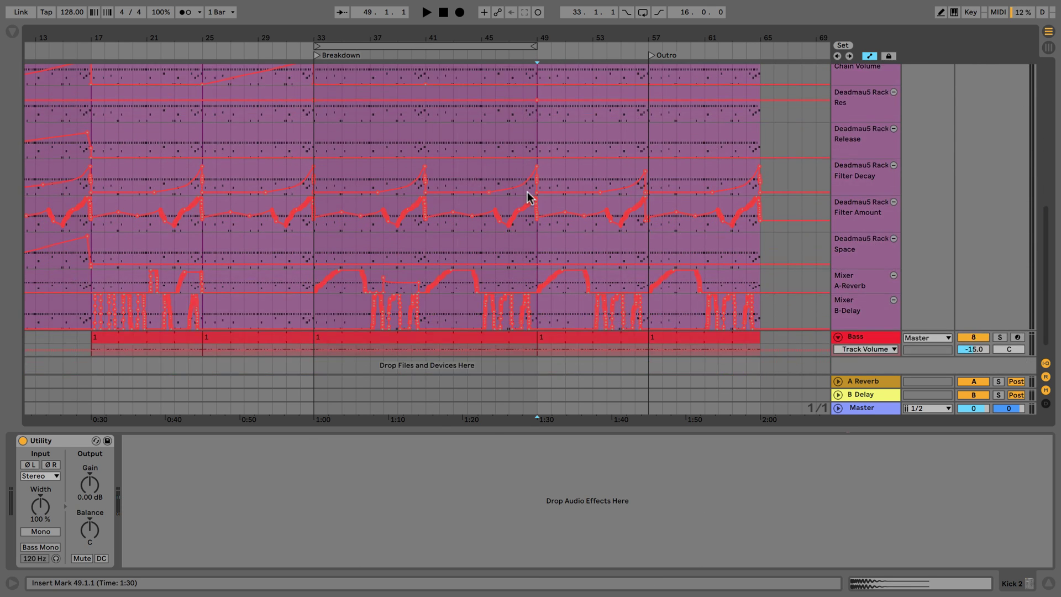
scroll(527, 198, "up", 4)
- Remove Chord Pluck's four extra automation lanes, shrink the track, and select bars 57–66
left_click(894, 198)
left_click(894, 198)
left_click(894, 198)
left_click(894, 198)
left_click(895, 198)
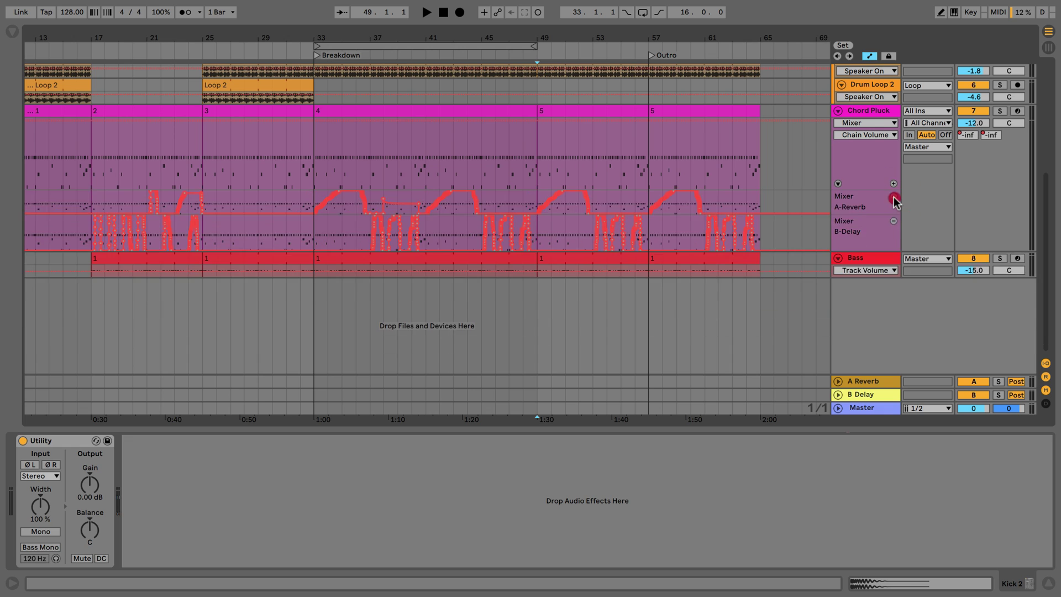
left_click(894, 198)
left_click(894, 198)
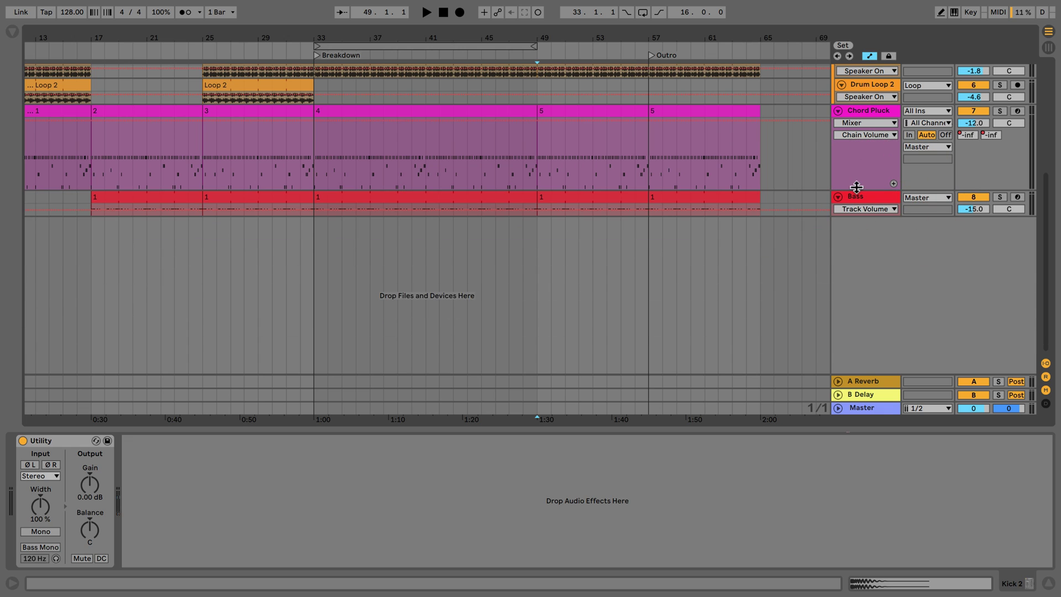
left_click_drag(857, 187, 857, 166)
left_click_drag(647, 140, 775, 139)
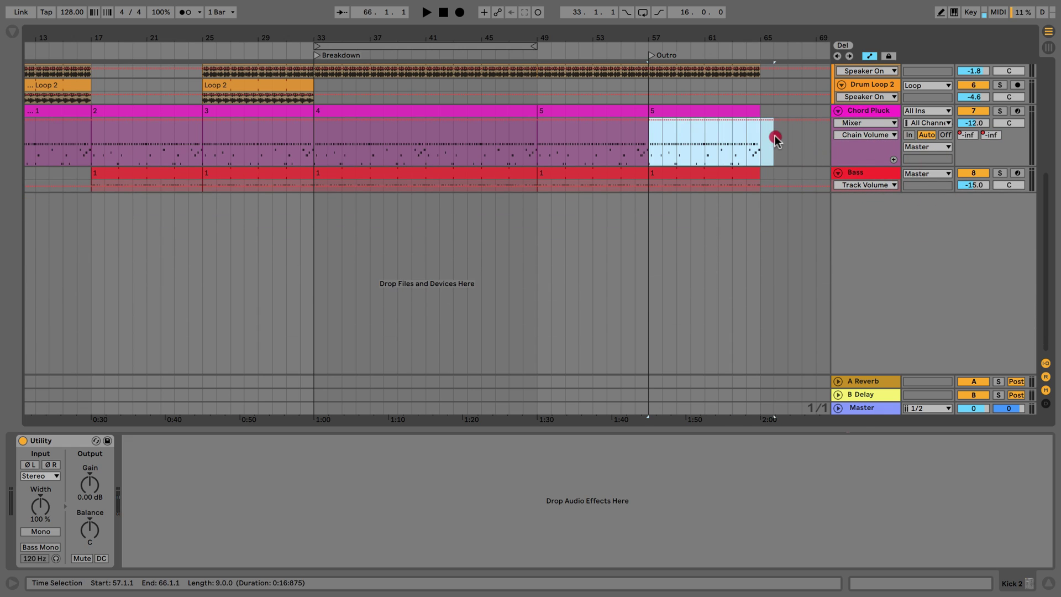
scroll(691, 105, "up", 5)
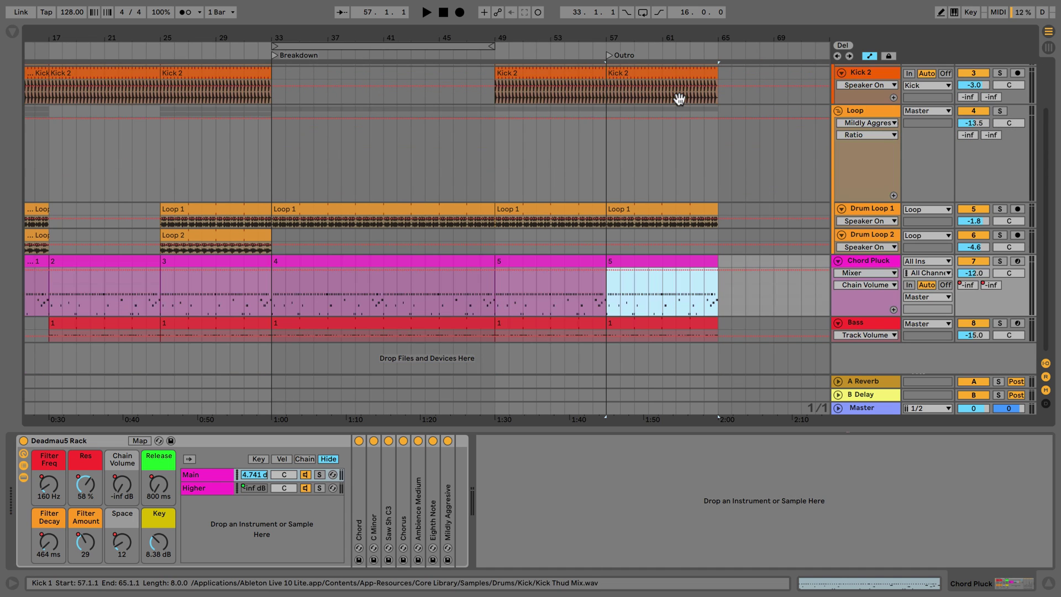
- Add an Auto Filter to the Master track and lower its cutoff to 6.24 kHz
left_click(9, 33)
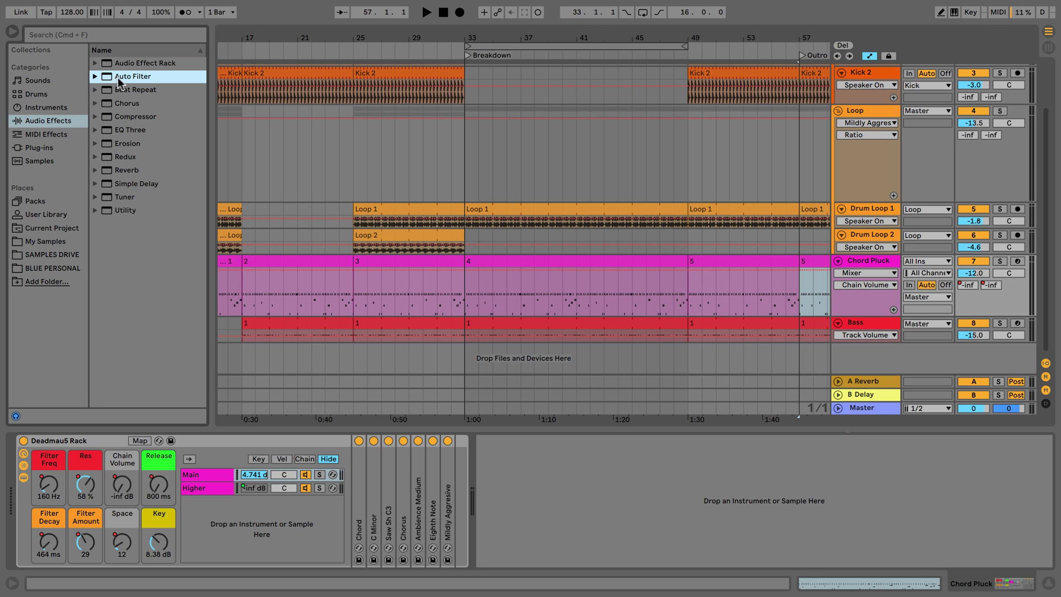
left_click_drag(479, 449, 851, 407)
scroll(601, 326, "right", 5)
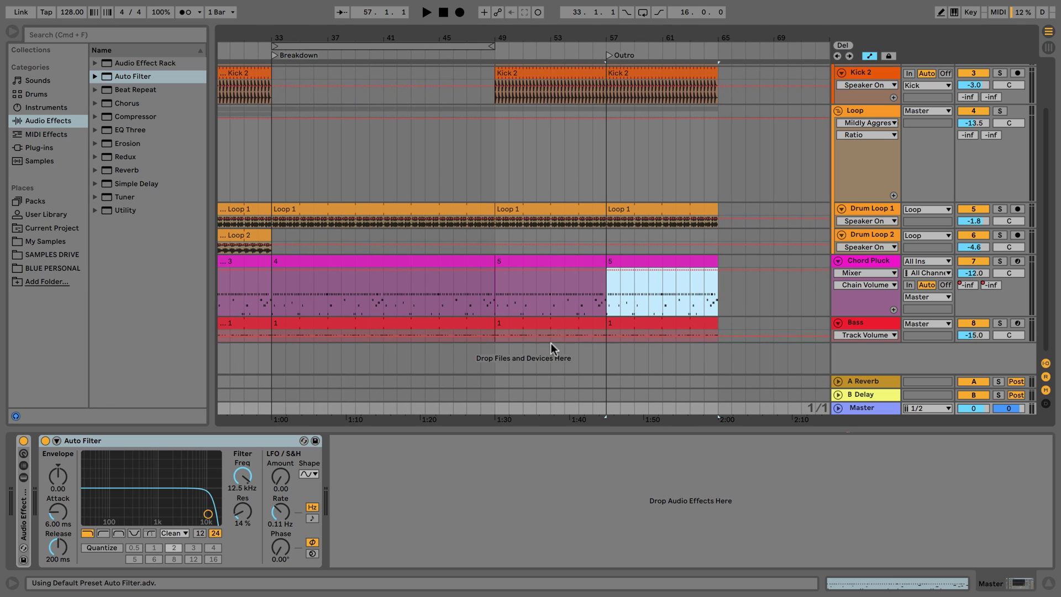
left_click_drag(242, 482, 234, 497)
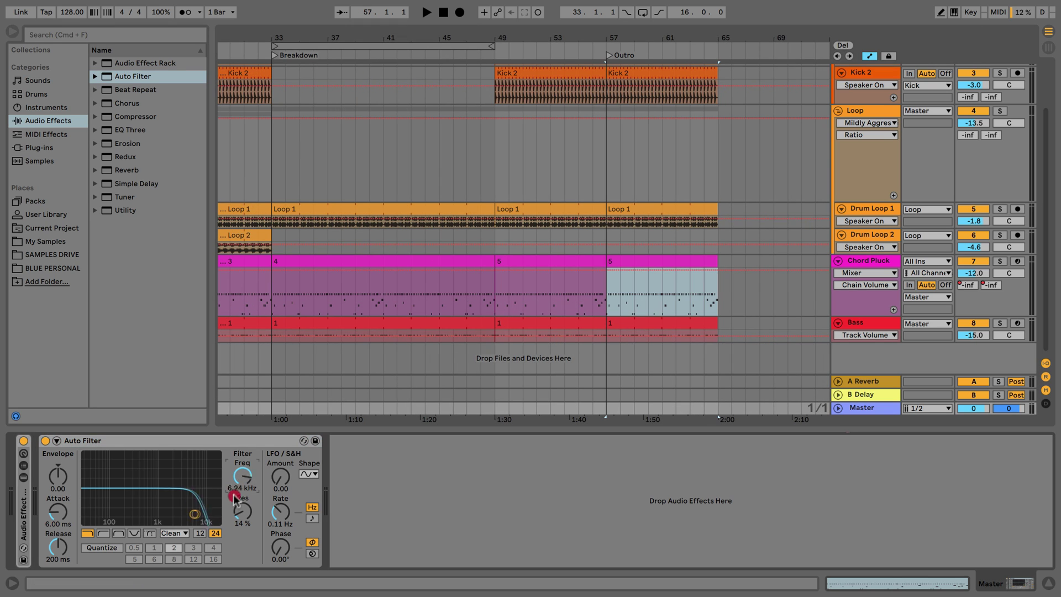
- Ramp Master filter frequency to 187 Hz by bar 65, then play with resonance near 32%
right_click(242, 476)
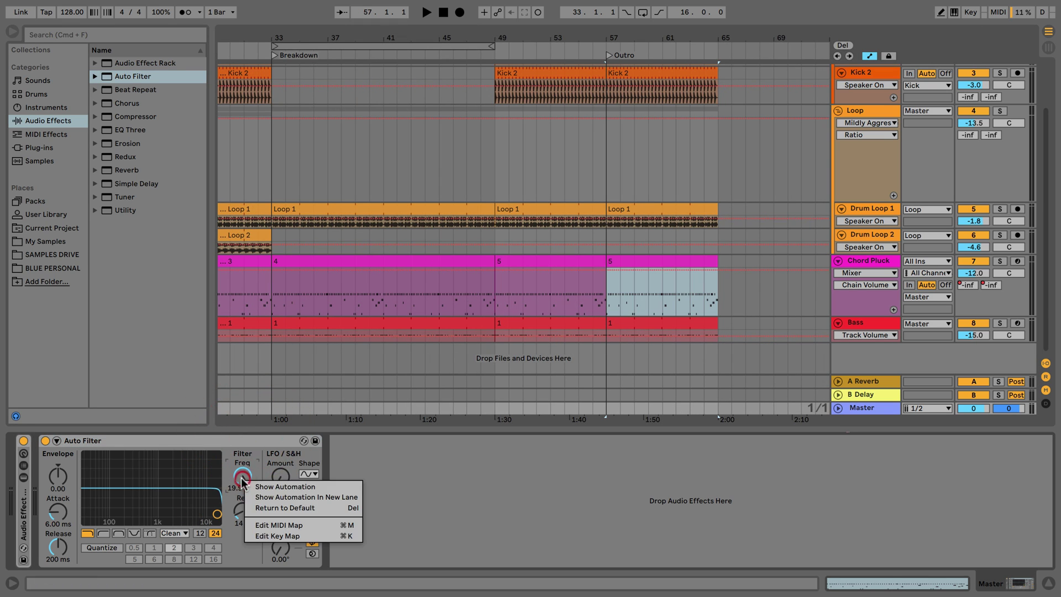
left_click(269, 487)
scroll(602, 360, "down", 1)
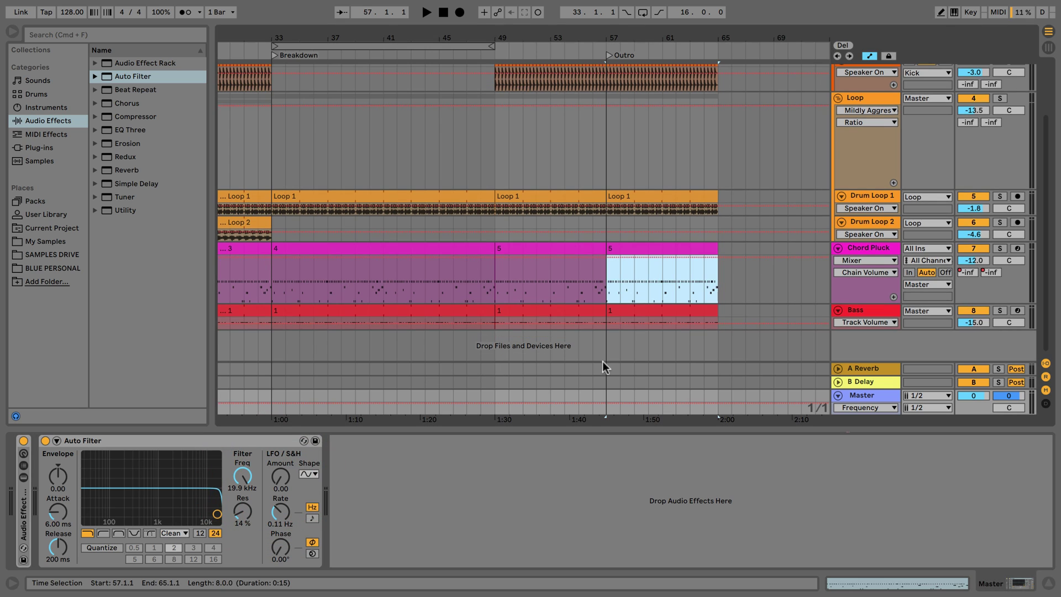
left_click(607, 403)
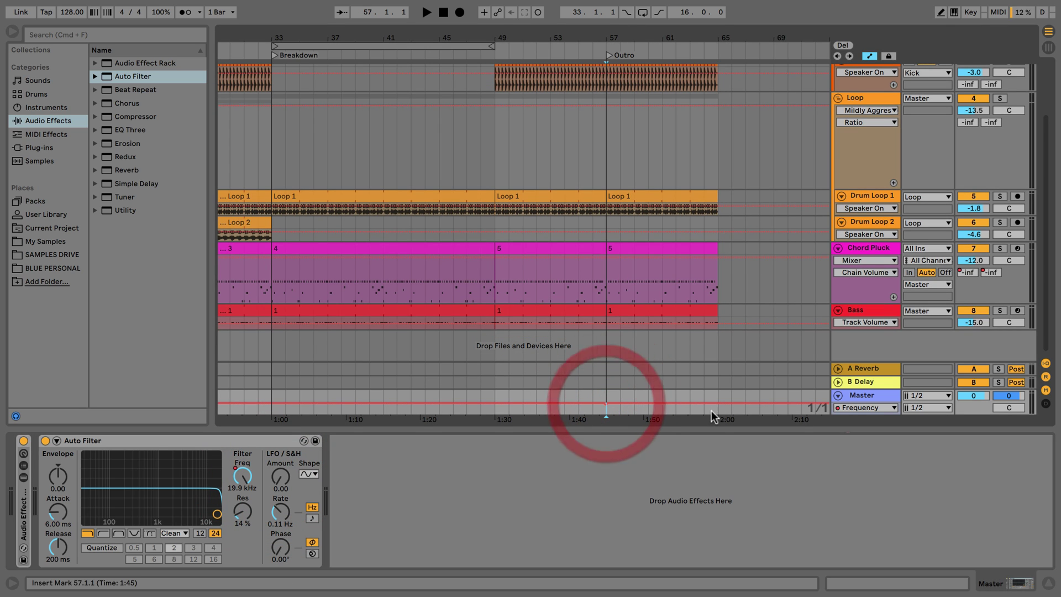
left_click_drag(855, 387, 854, 281)
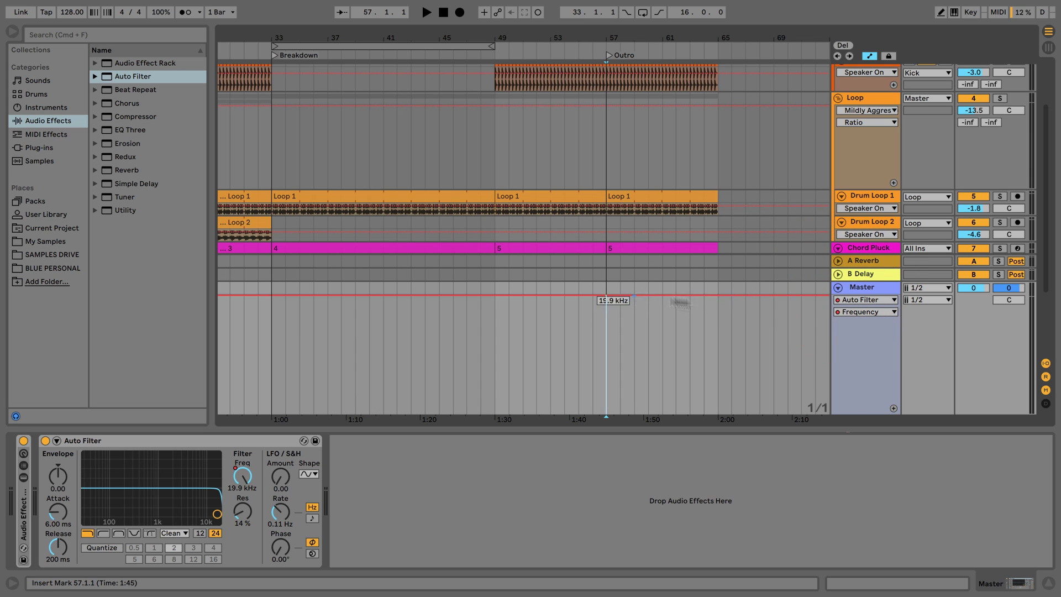
left_click_drag(718, 295, 711, 376)
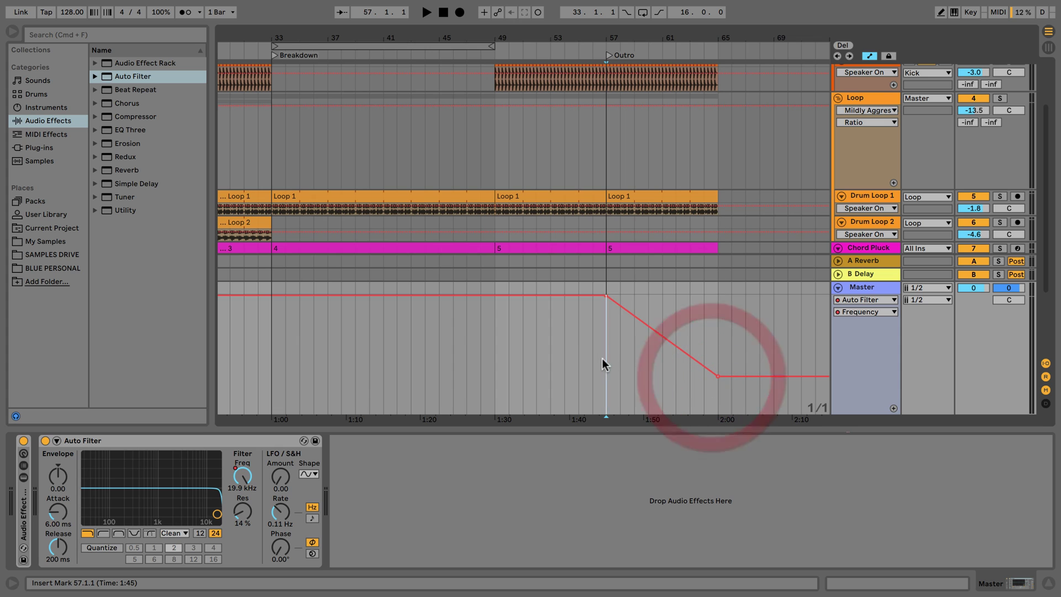
key("space")
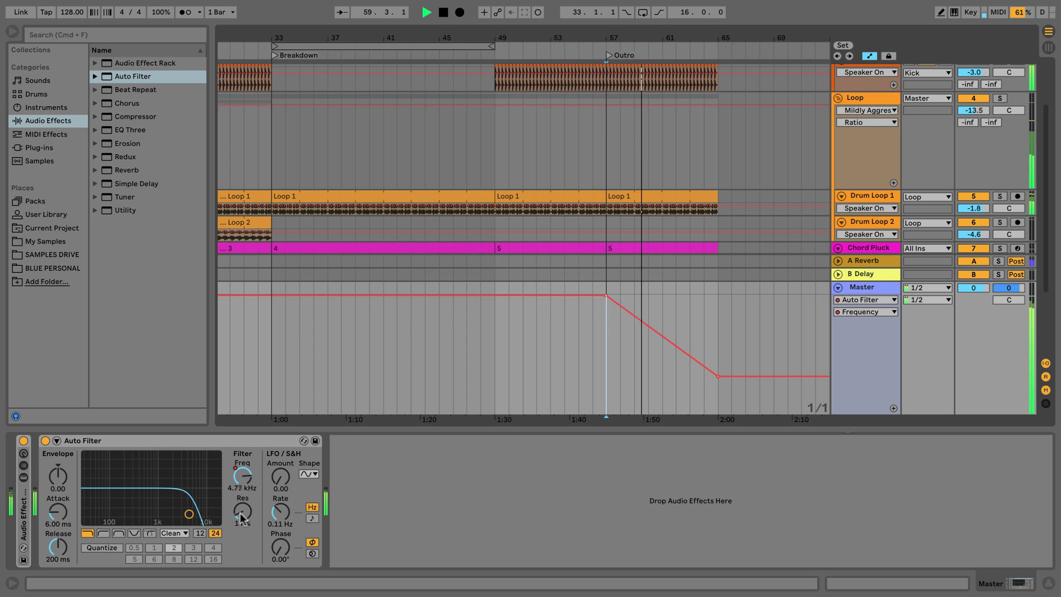
mouse_move(240, 515)
left_mouse_down()
mouse_move(244, 499)
mouse_move(239, 521)
left_mouse_up()
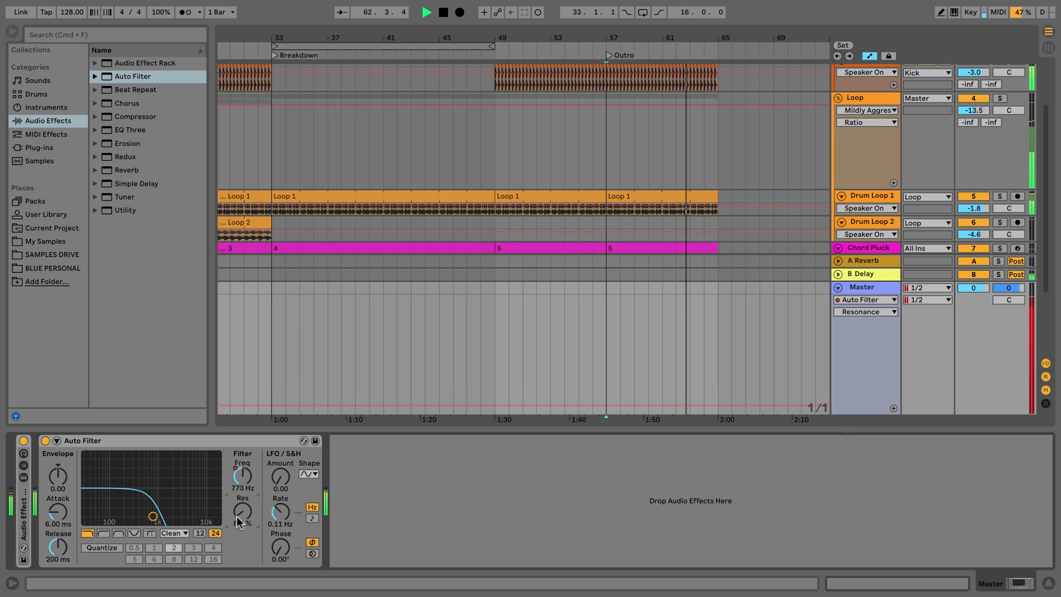
- Record a Master resonance automation move from bar 57, leaving Res at 21%
key("space")
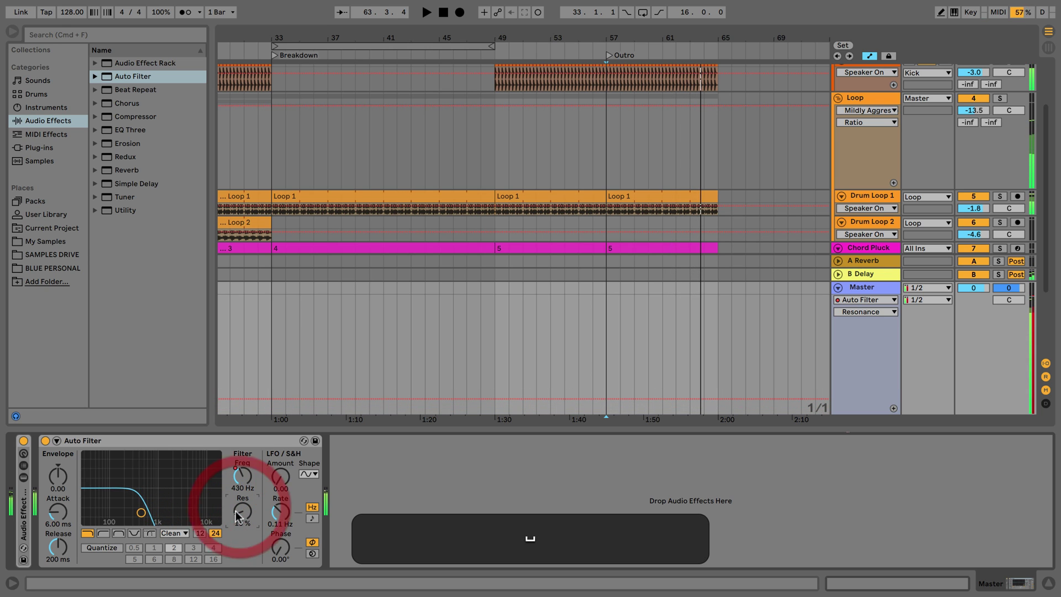
left_click(603, 333)
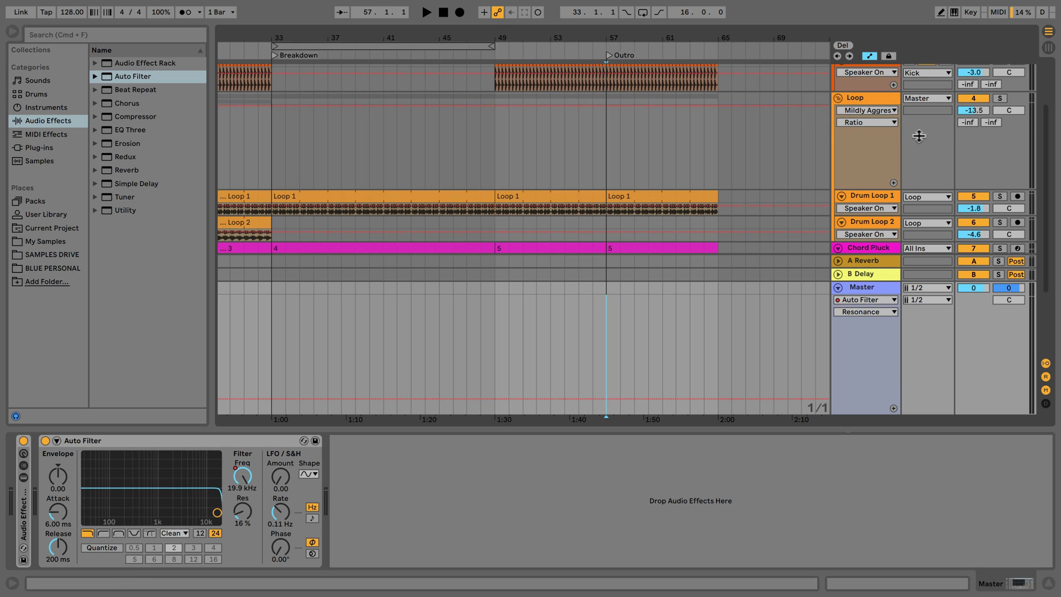
scroll(918, 136, "down", 4)
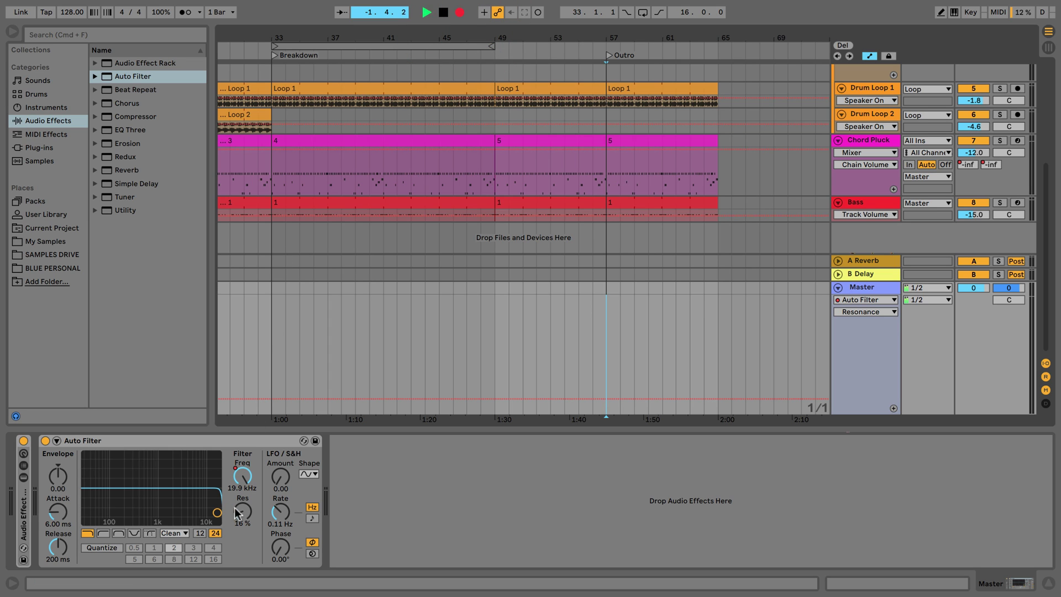
left_click_drag(236, 513, 242, 517)
left_click(498, 15)
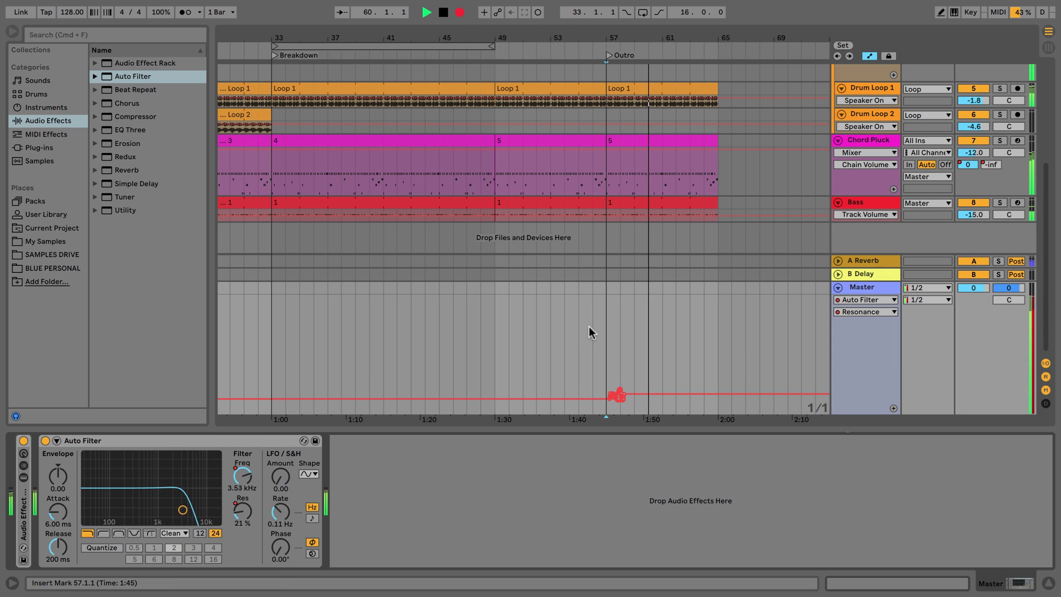
- Re-enable the overridden filter Frequency automation and show its lane, then stop playback
left_click(242, 476)
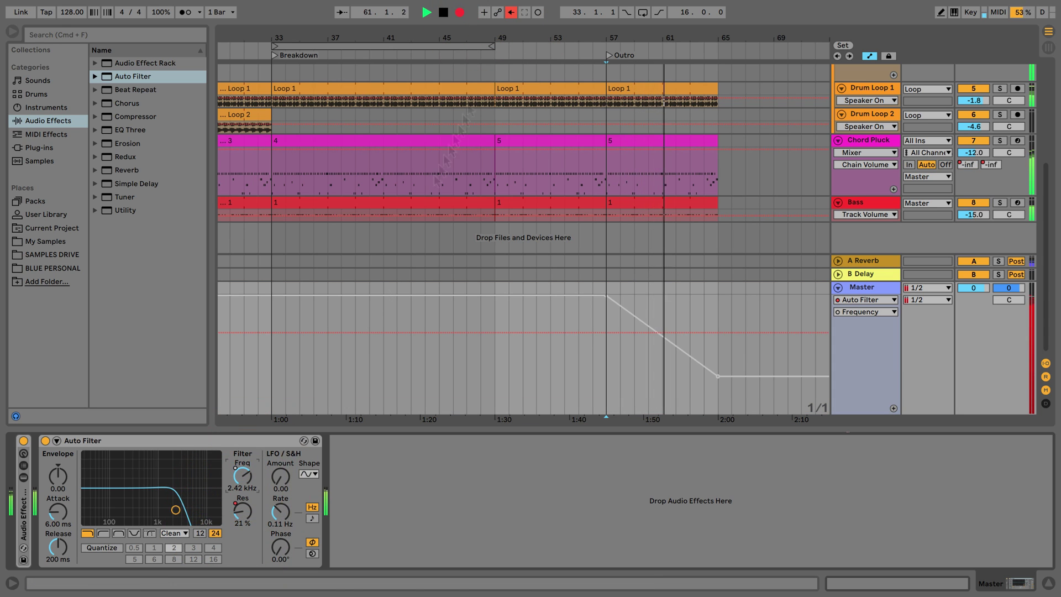
left_click(511, 12)
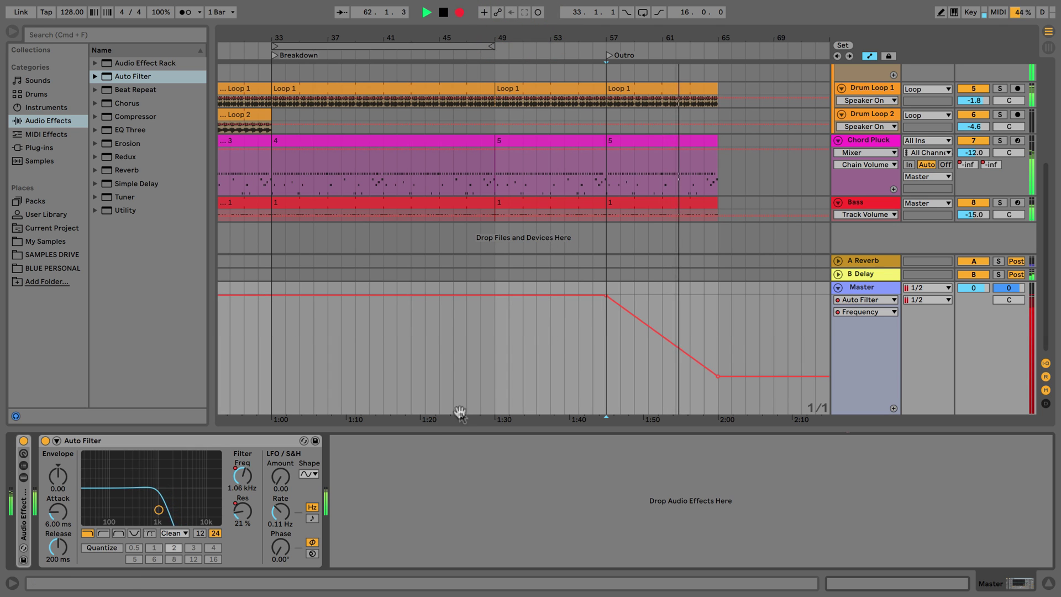
right_click(246, 477)
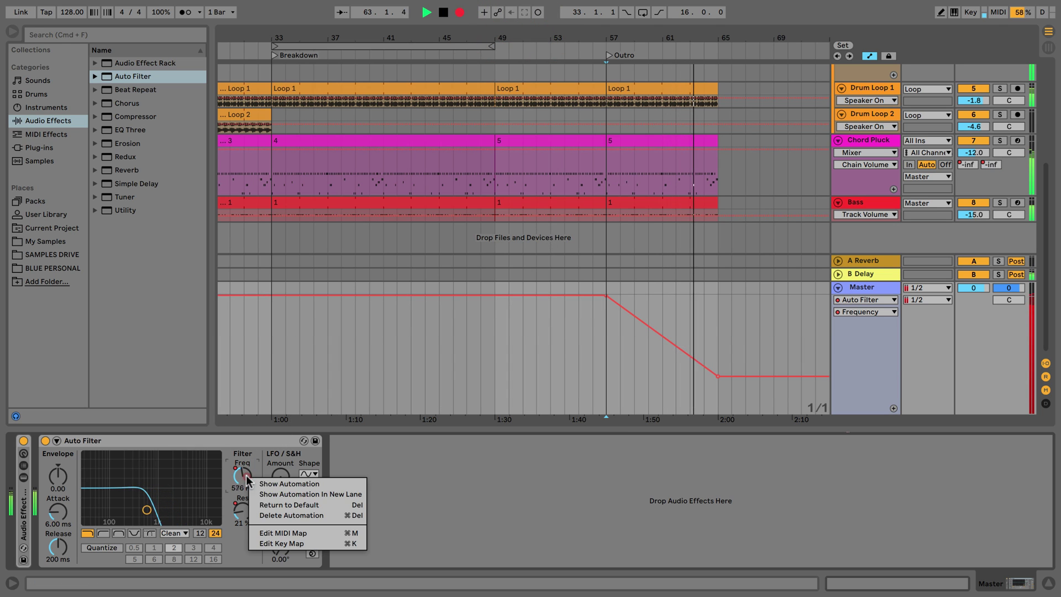
left_click(253, 483)
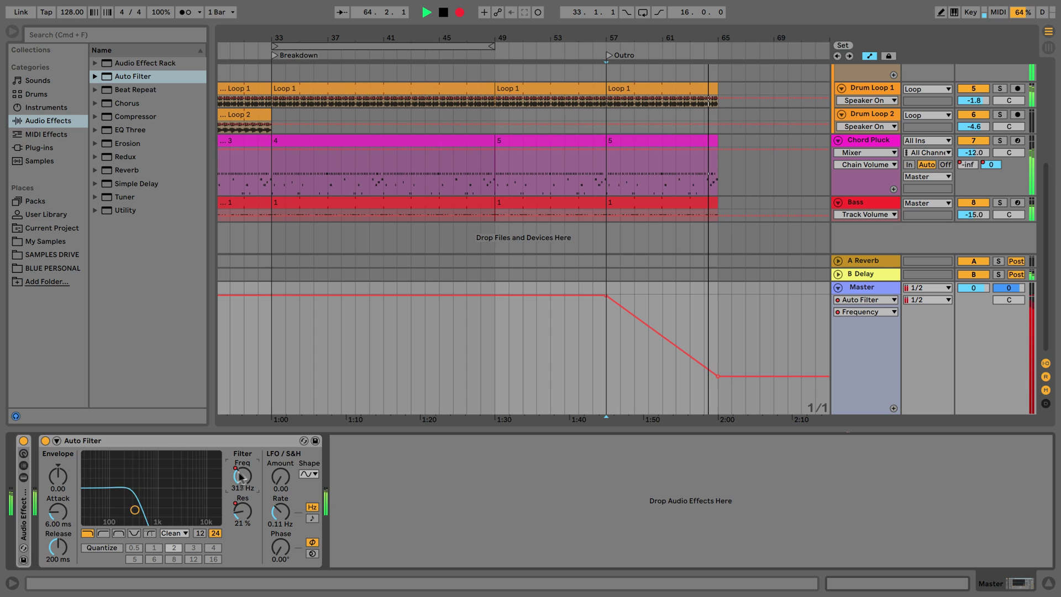
key("space")
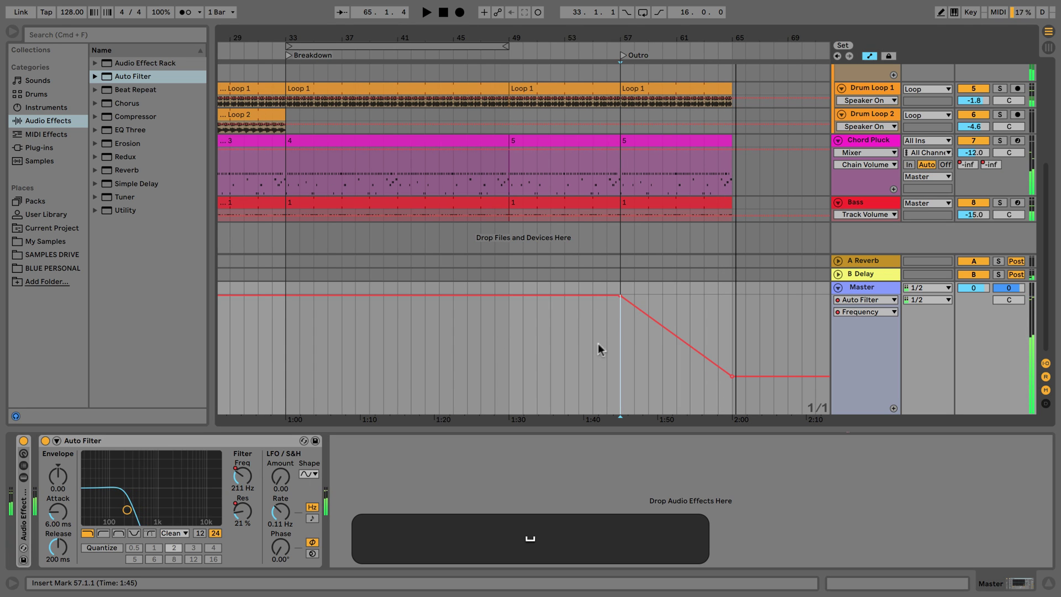
- Return the start position to bar 57 and fold the Loop and Kick groups
left_click(612, 338)
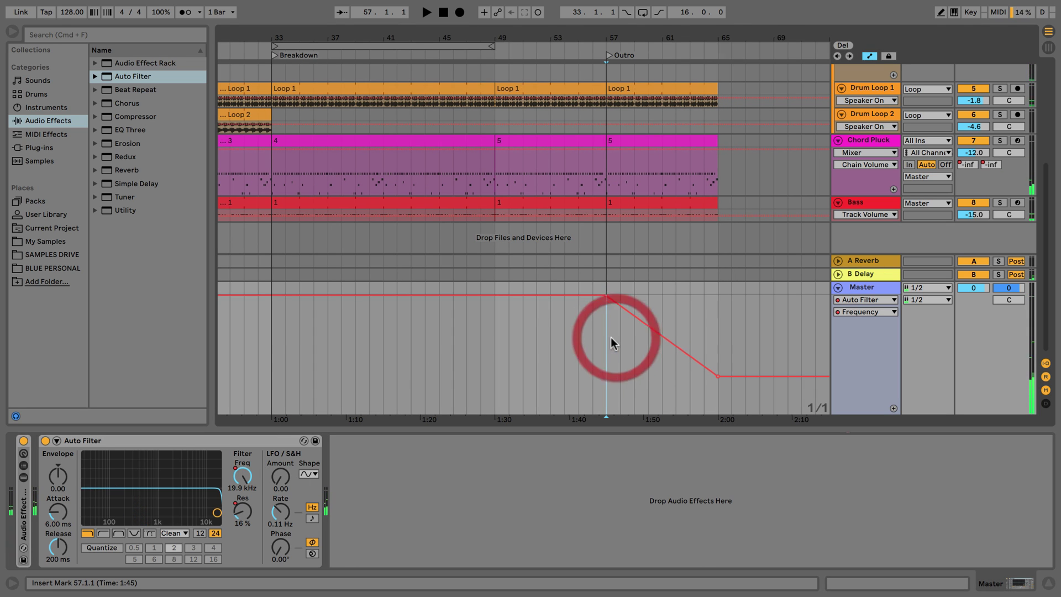
left_click(887, 288)
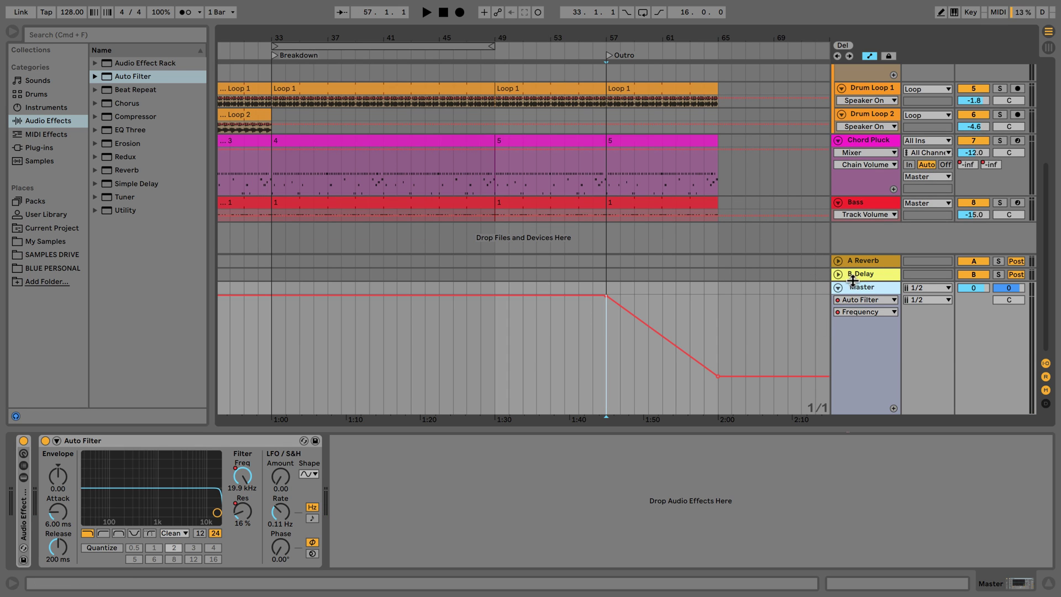
left_click_drag(852, 280, 852, 352)
scroll(735, 183, "up", 5)
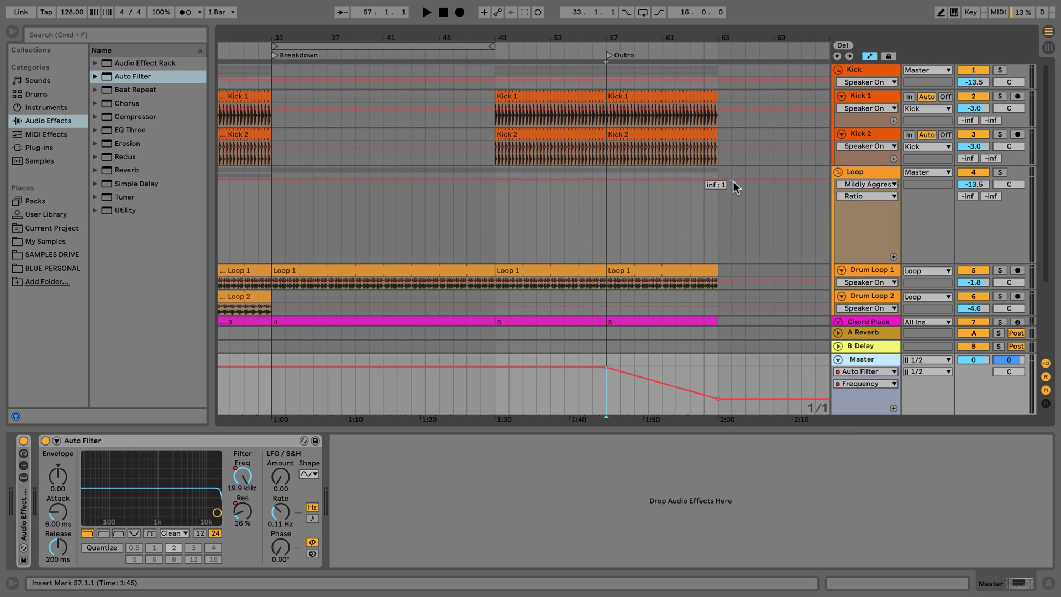
left_click(838, 172)
left_click(837, 70)
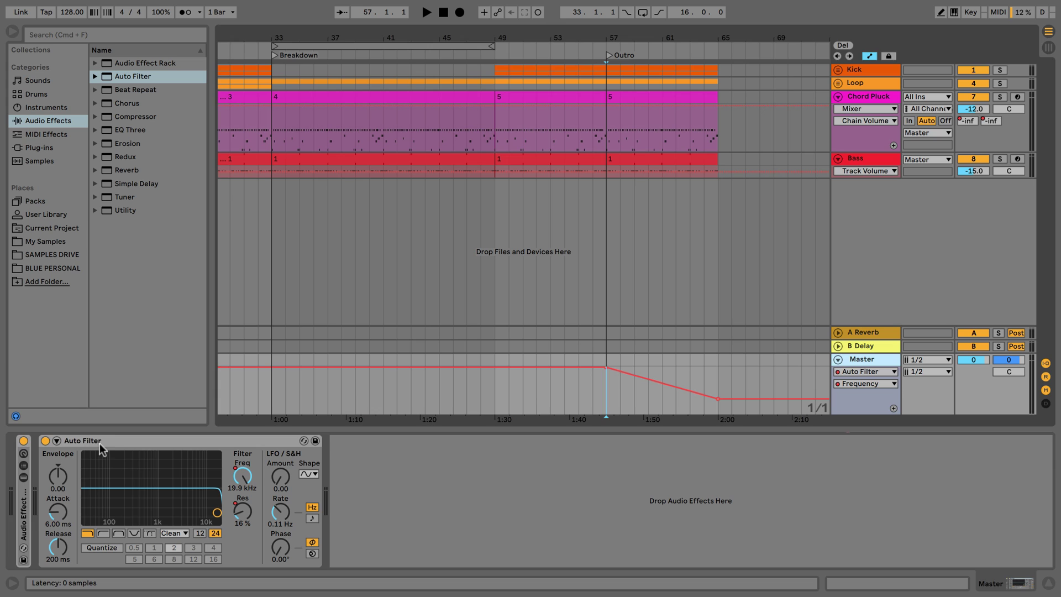
- Alt-drag a copy of the Master's Auto Filter (19.9 kHz, Res 16%) onto the Loop track
left_click_drag(100, 444, 514, 279)
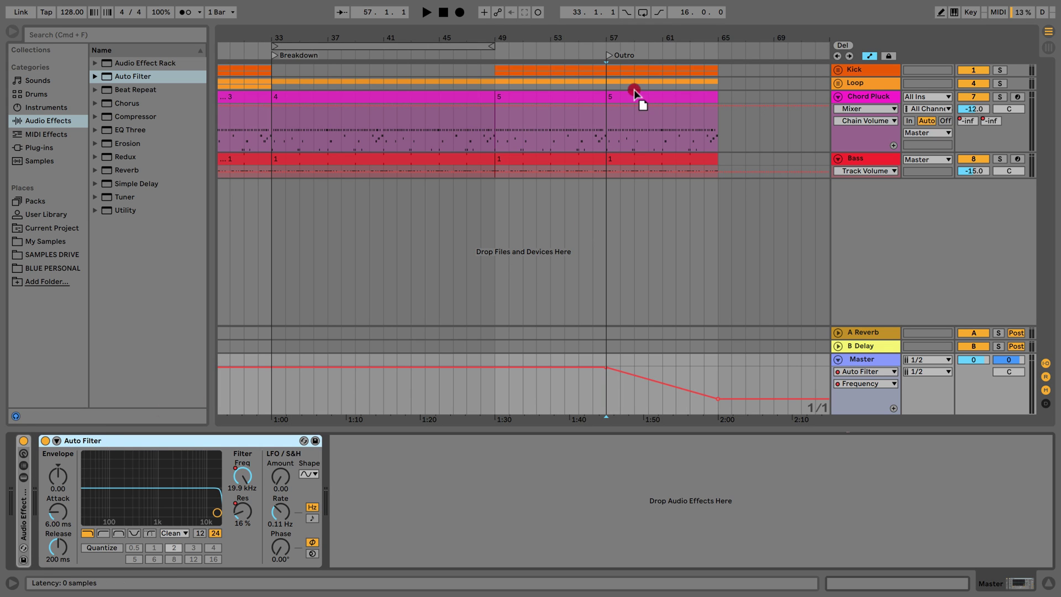
left_click_drag(642, 72, 641, 71)
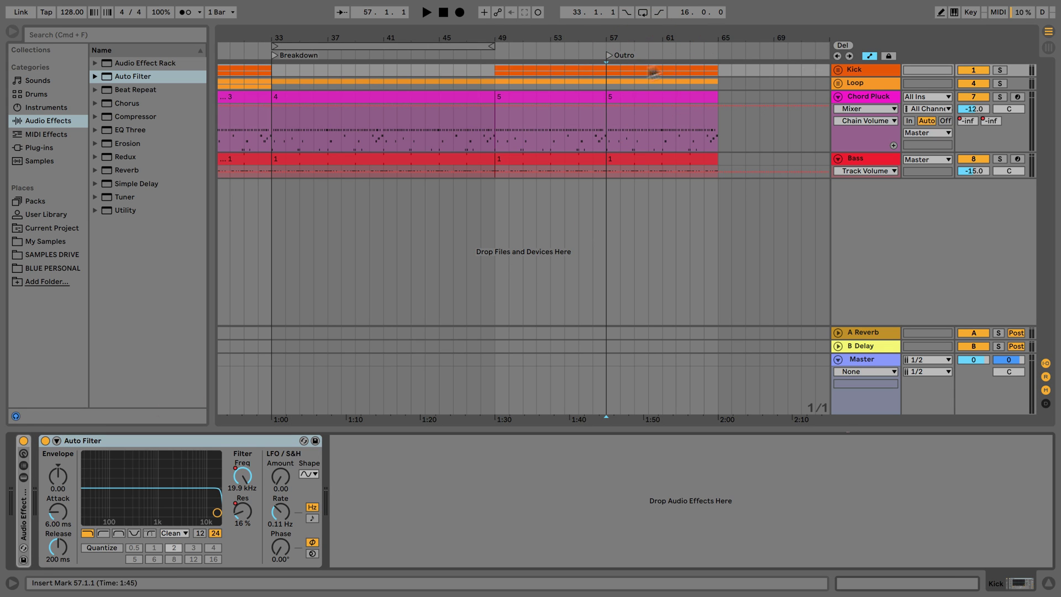
left_click(861, 73)
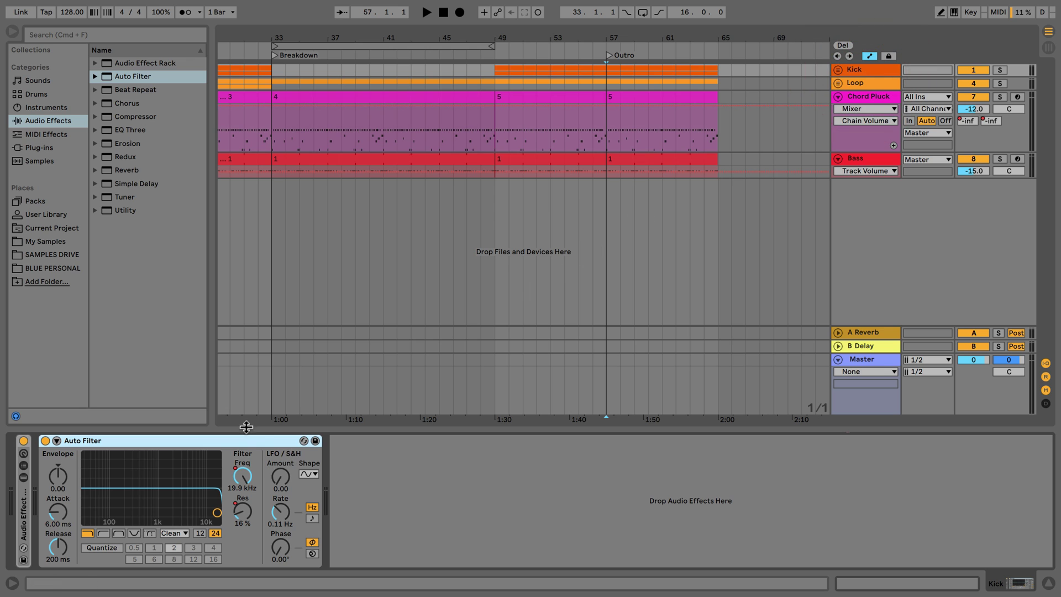
key("alt")
left_click_drag(237, 440, 507, 227)
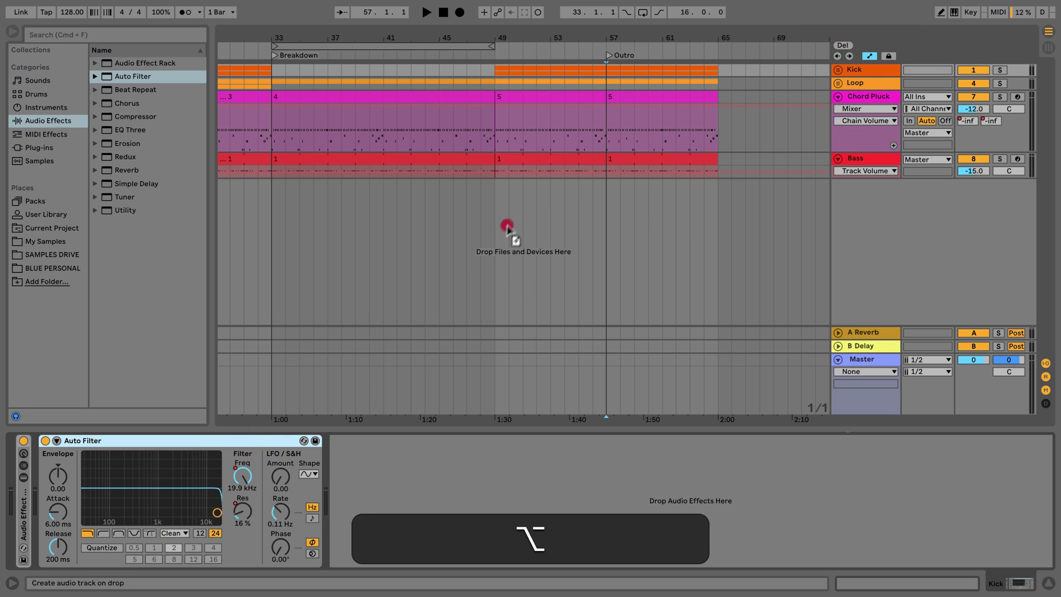
left_click_drag(650, 87, 653, 84)
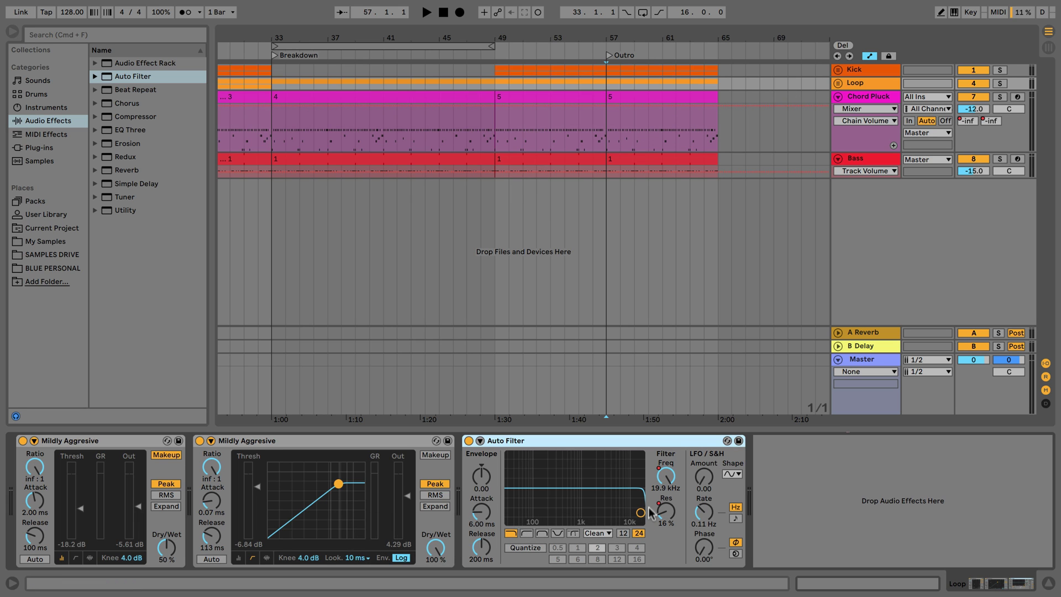
- Show the Loop's Auto Filter Frequency in a new lane, plus a lane per automated envelope
right_click(665, 486)
left_click(684, 501)
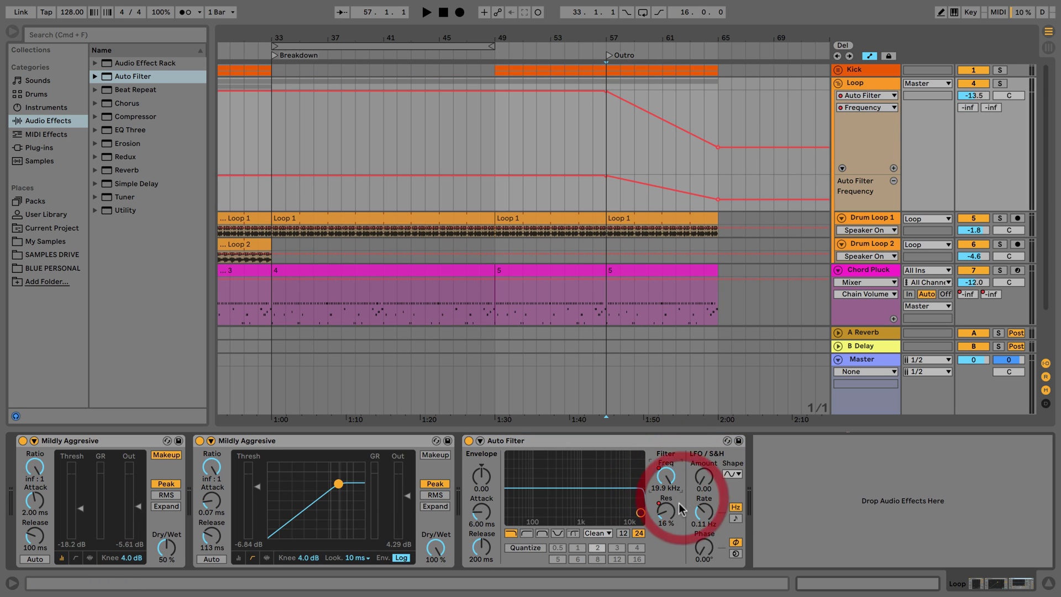
right_click(854, 142)
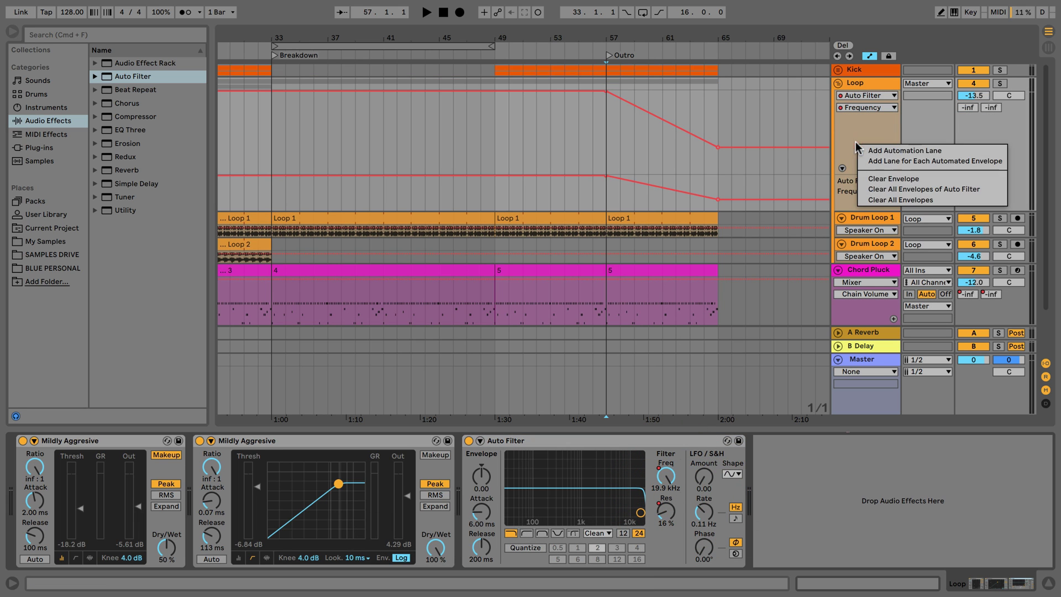
left_click(897, 160)
scroll(702, 202, "down", 3)
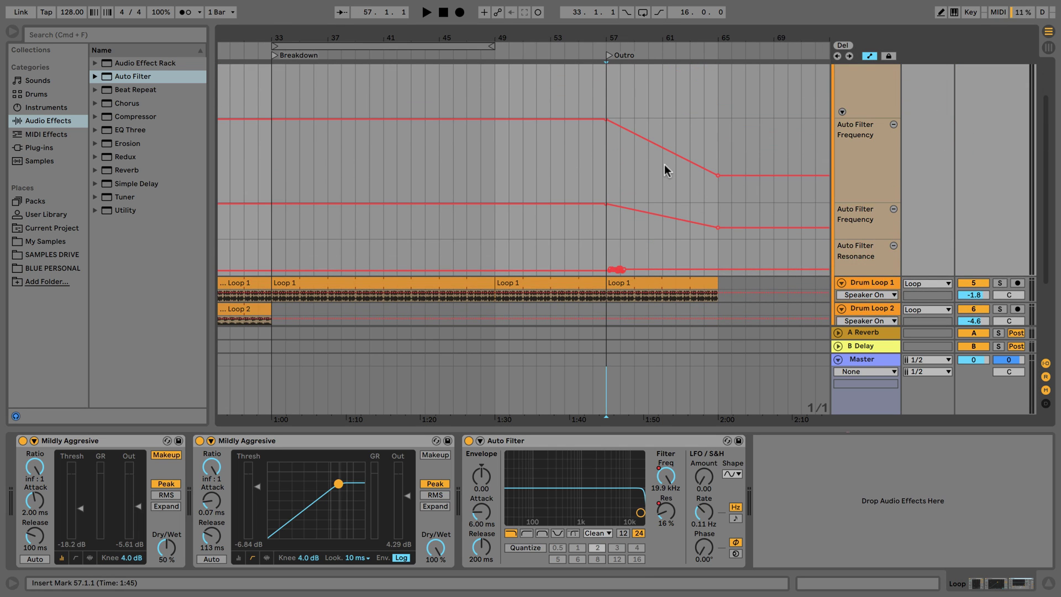
- Hide the device chain after briefly checking the Master track's devices
left_click(1047, 584)
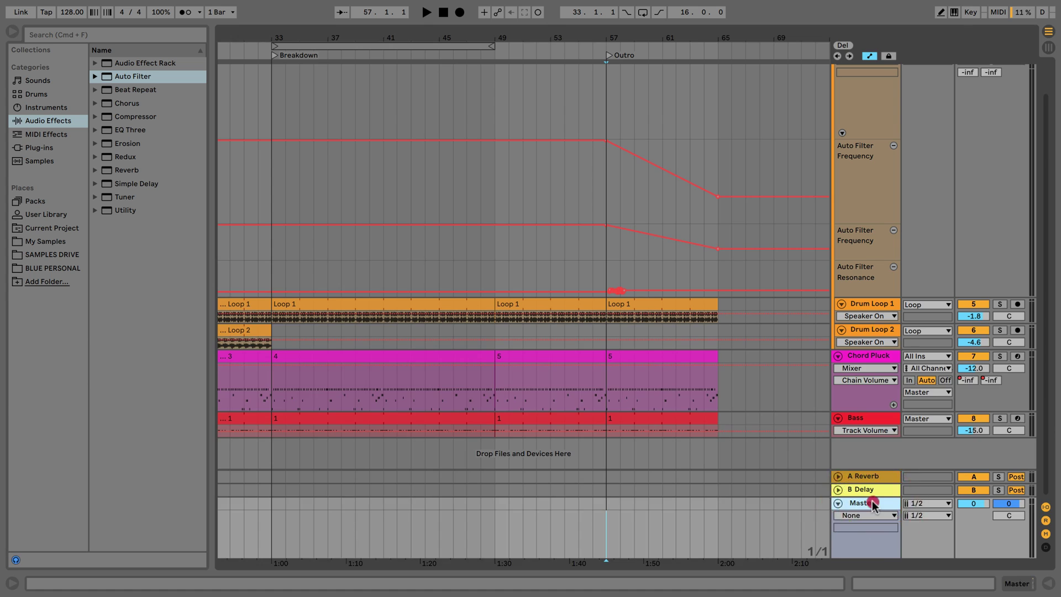
double_click(872, 504)
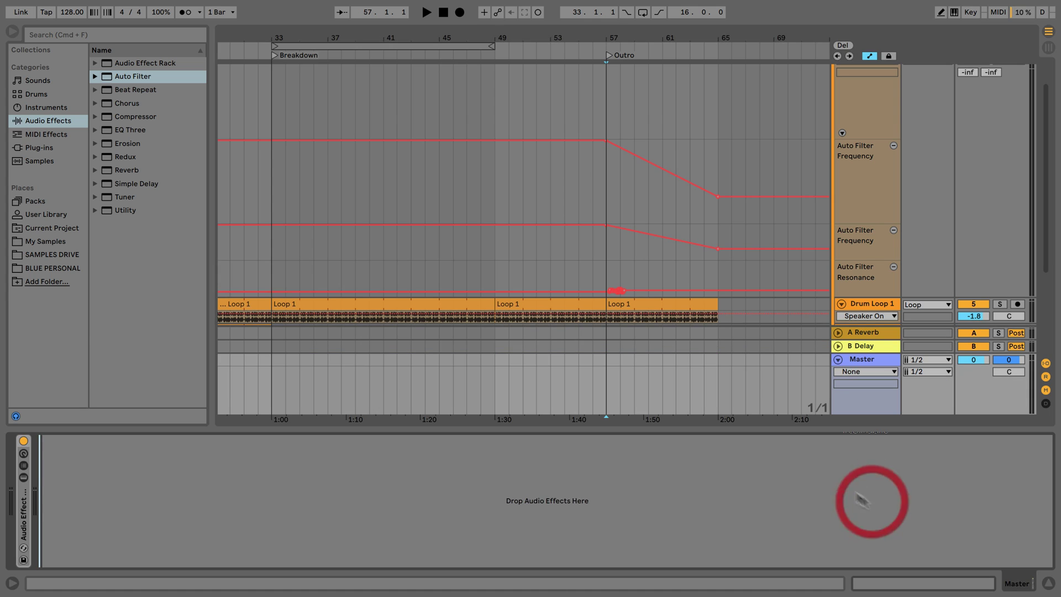
left_click(524, 505)
key("super+alt+l")
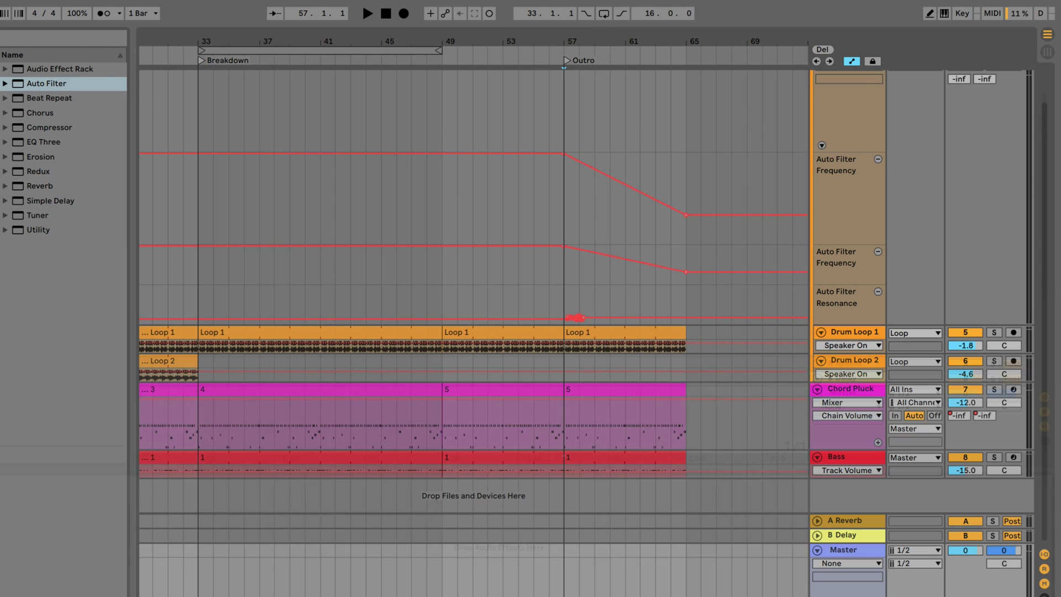
scroll(778, 387, "up", 1)
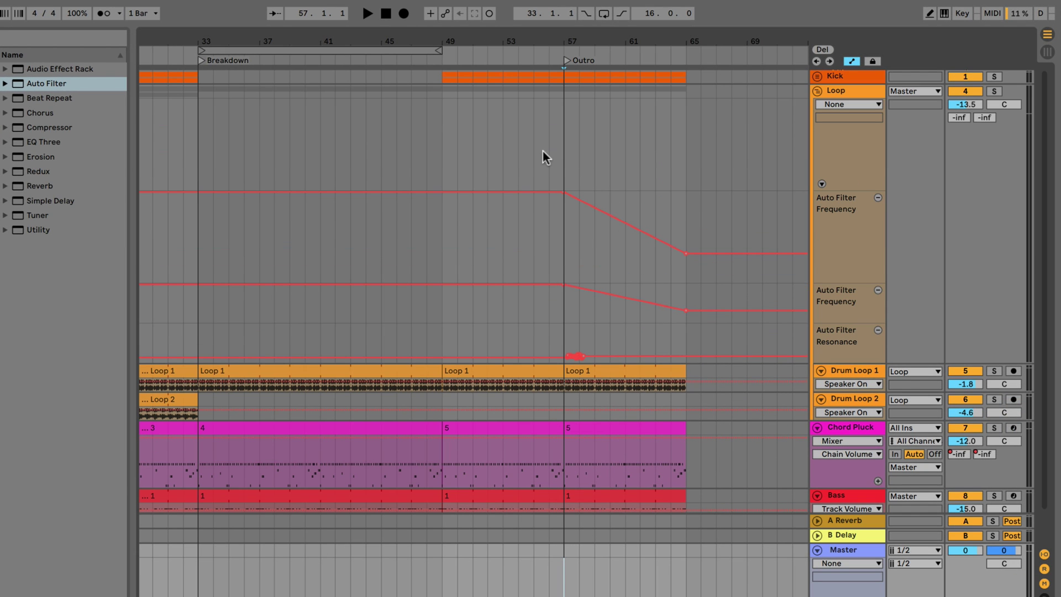
- Play from bar 57 to audition the Loop's filter automation, then zoom out
left_click(562, 148)
key("space")
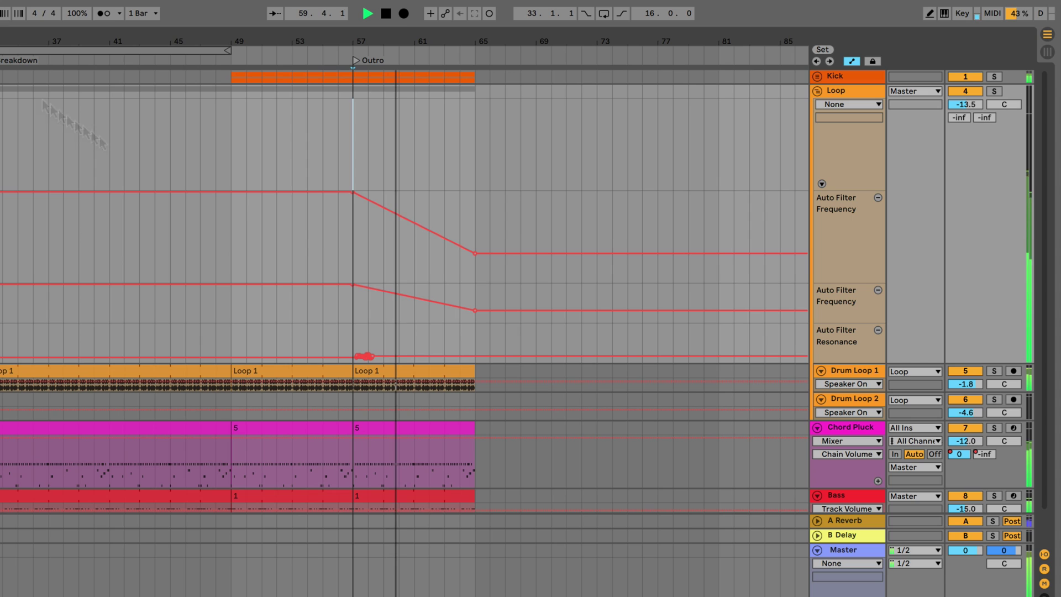
scroll(560, 158, "right", 5)
mouse_move(377, 212)
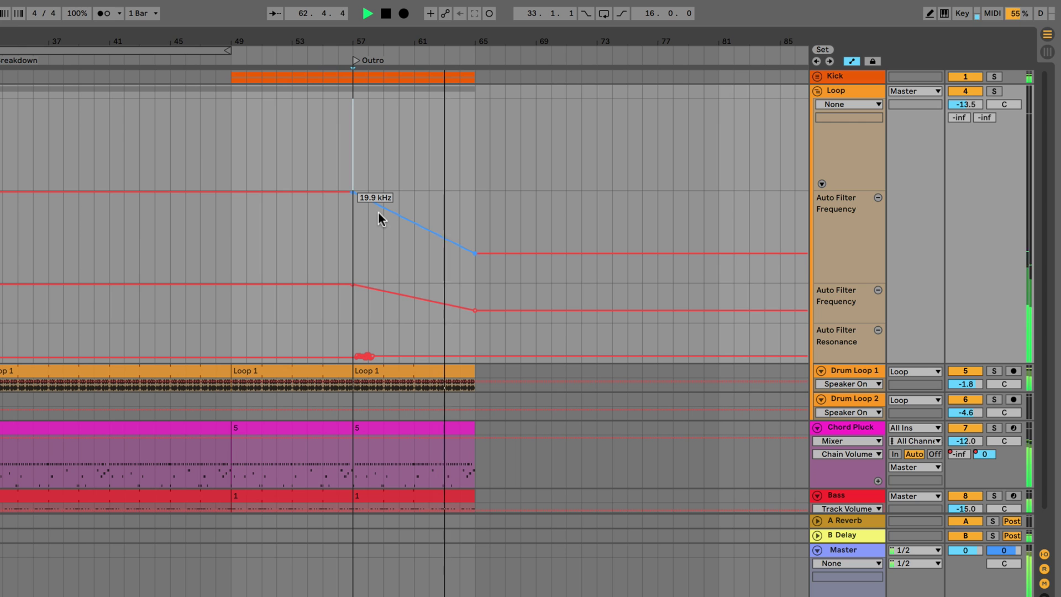
key("space")
left_click_drag(391, 40, 393, 11)
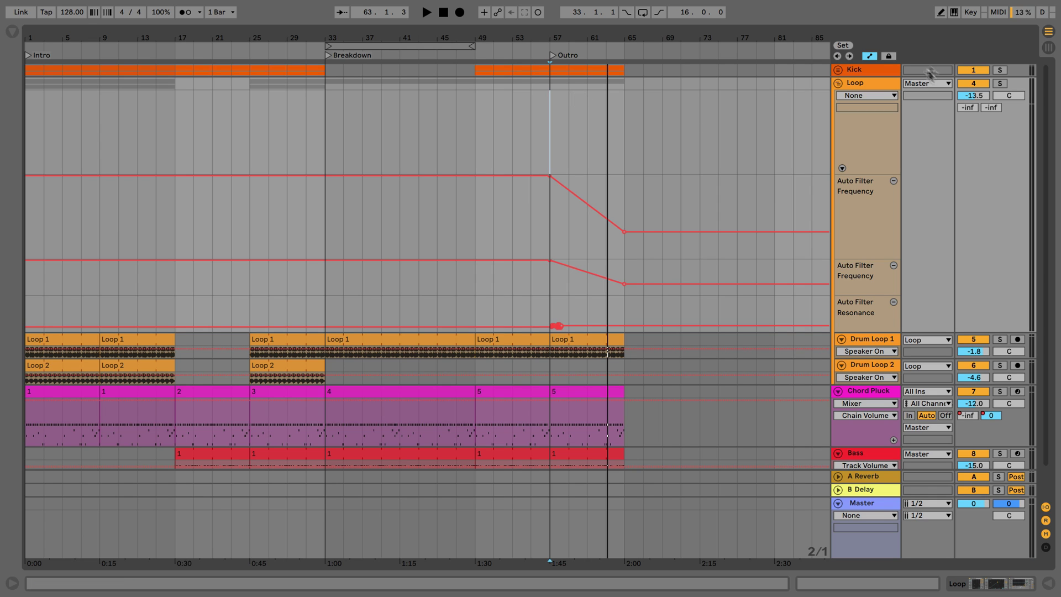
- Lock automation to the arrangement, fold all tracks, and unfold the Kick and Loop groups
left_click(890, 56)
left_click_drag(863, 70, 863, 154)
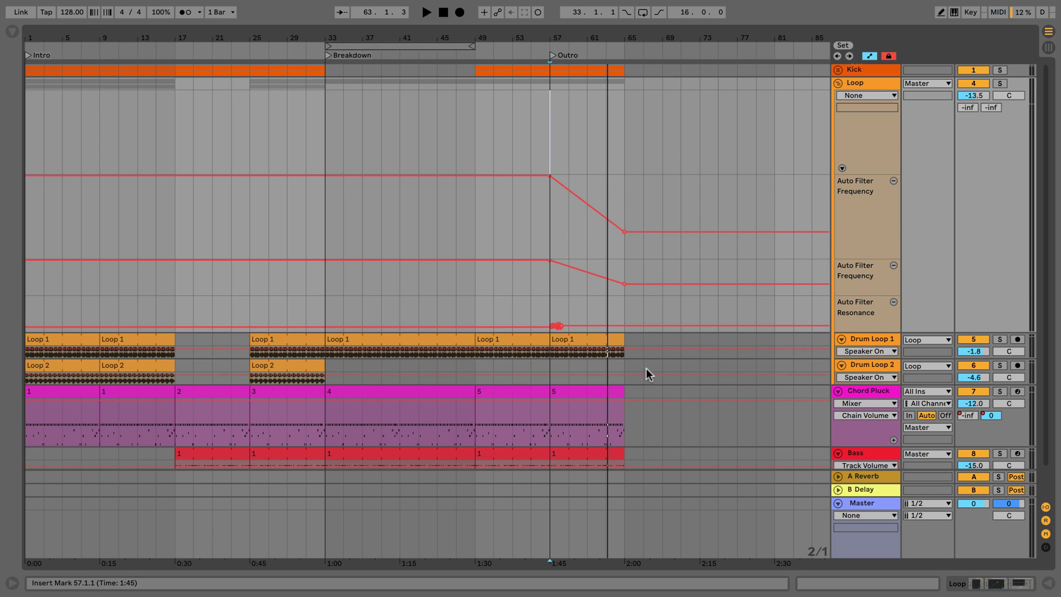
left_click_drag(648, 375, 482, 102)
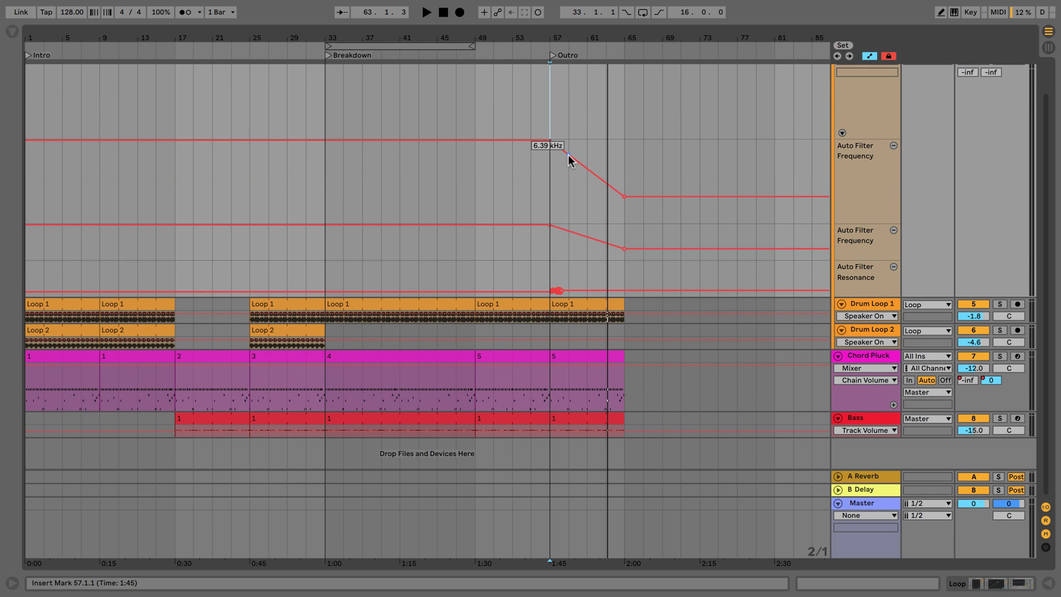
key("s")
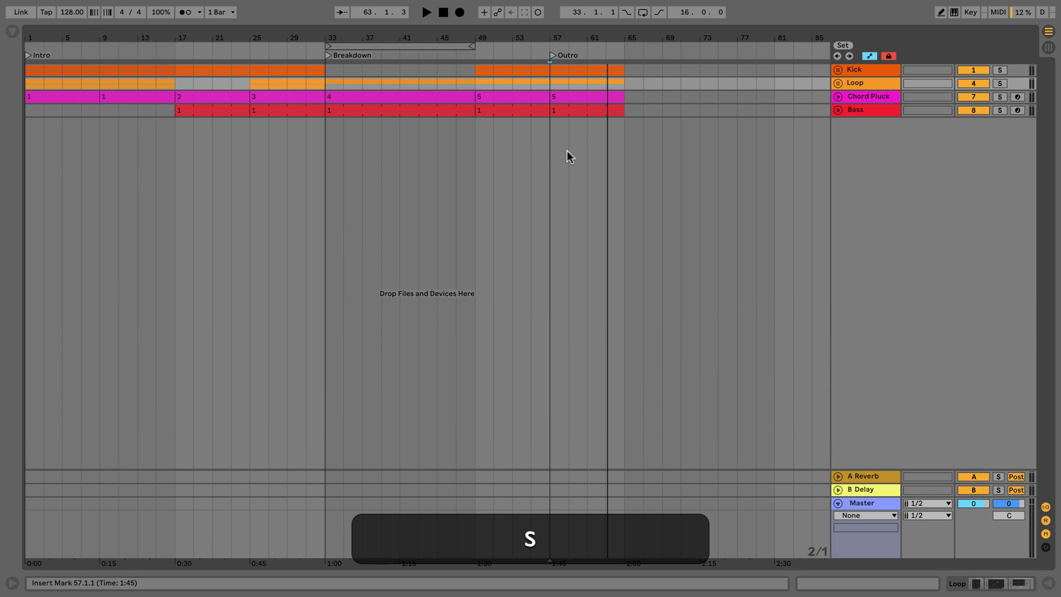
left_click(839, 70)
double_click(838, 70)
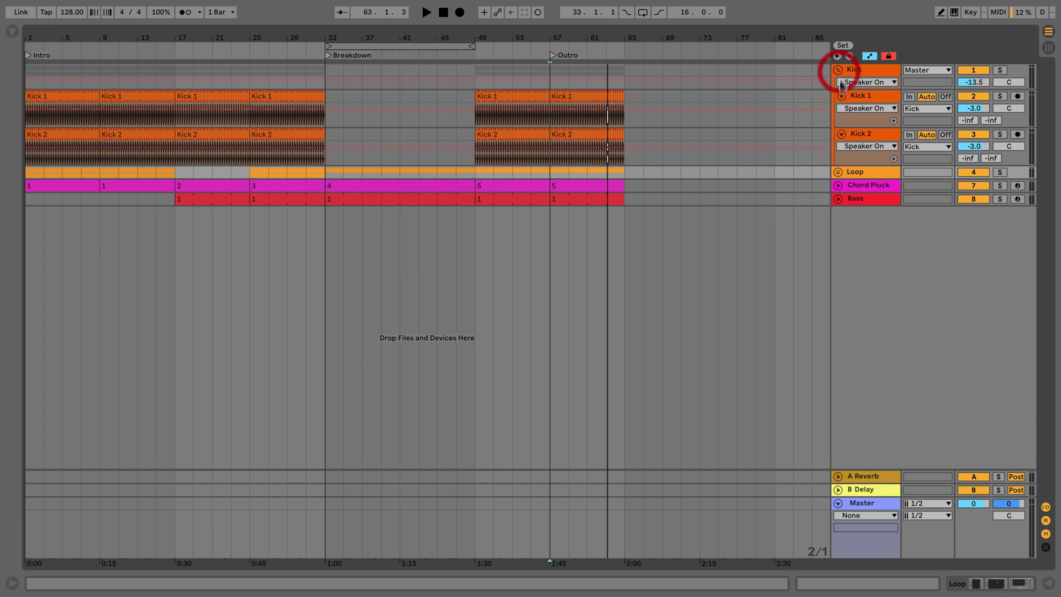
left_click(838, 173)
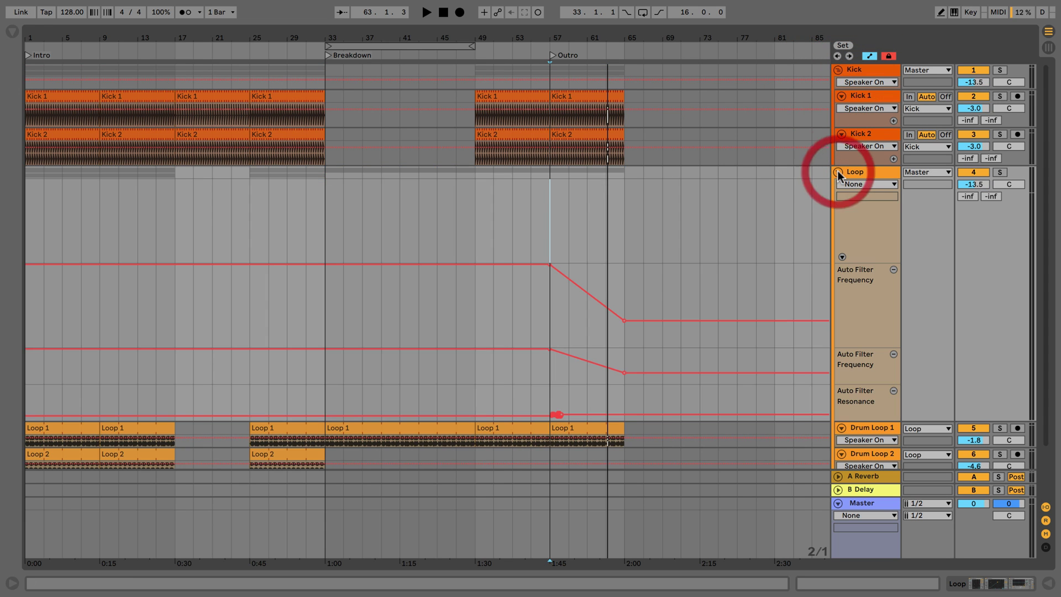
- Delete the Loop's duplicate automation lanes and re-add one lane per automated envelope
left_click(860, 267)
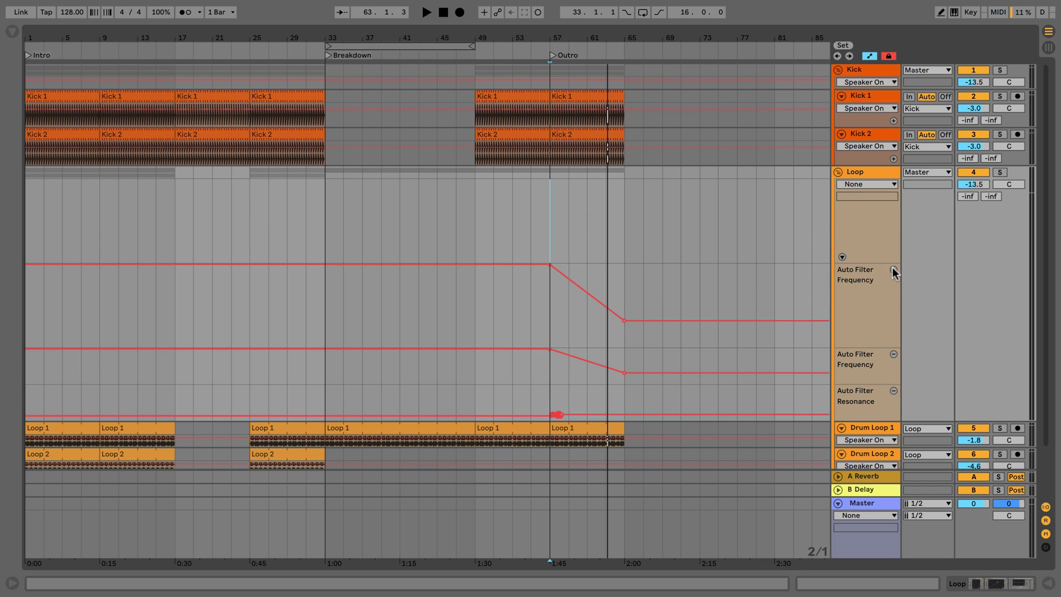
left_click(894, 270)
left_click(893, 270)
left_click(894, 271)
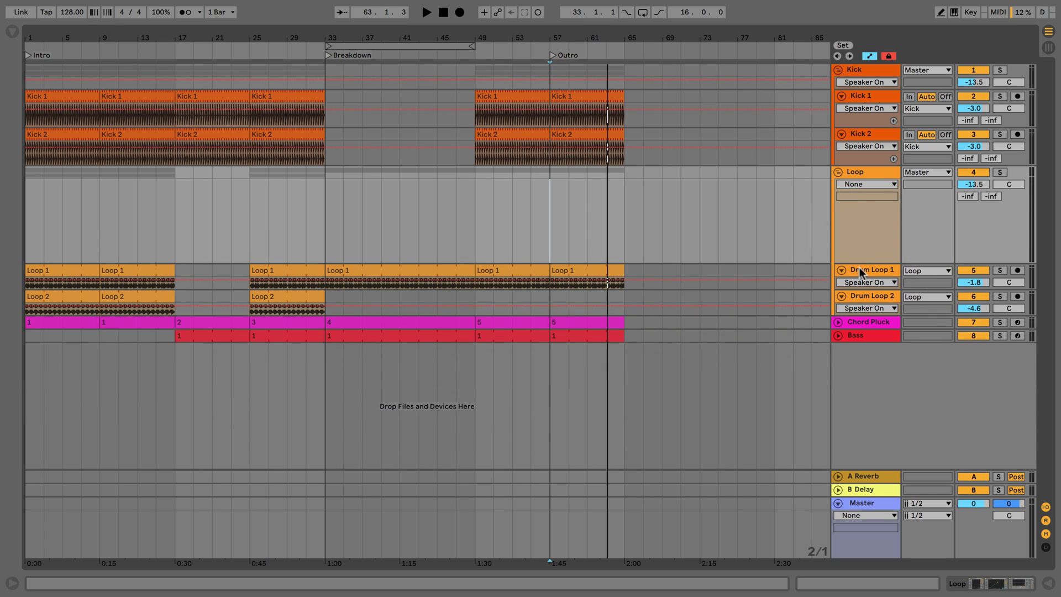
left_click_drag(862, 261, 862, 215)
right_click(862, 212)
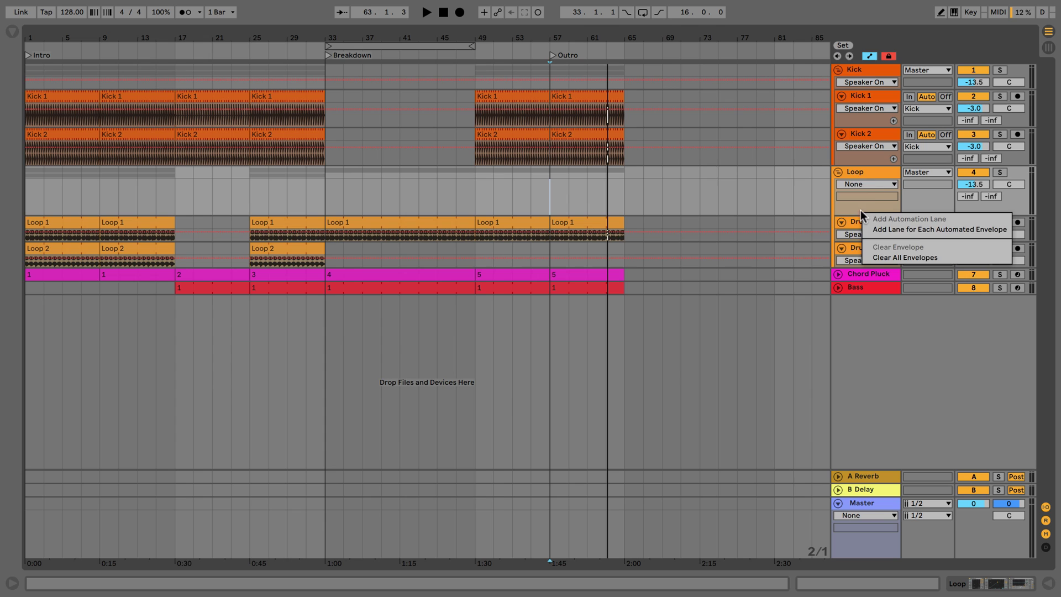
left_click(912, 230)
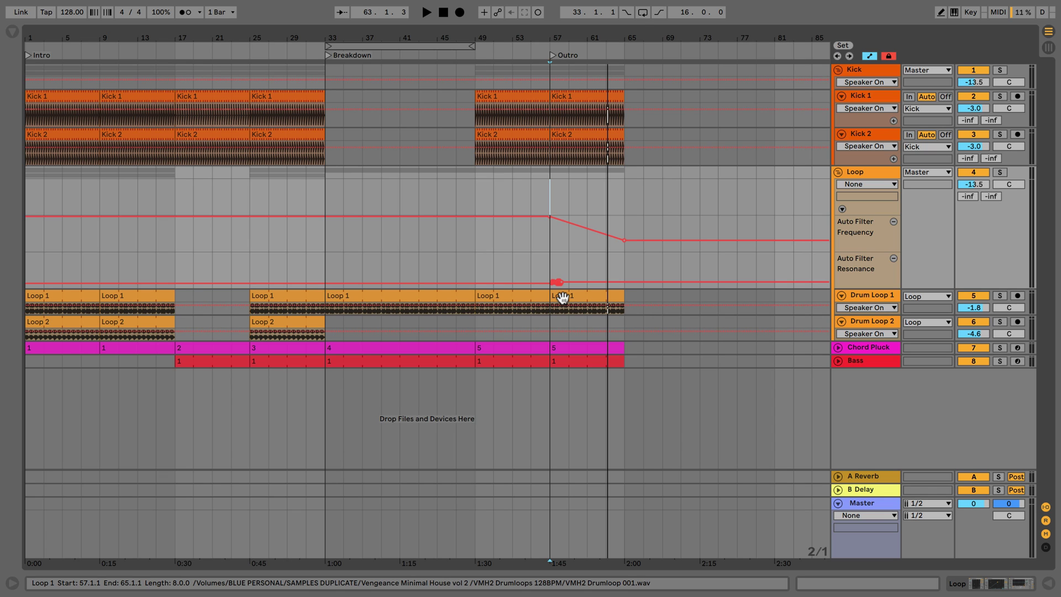
- Show a lane per automated Chord Pluck envelope and move clip 5 to bar 75
double_click(864, 352)
right_click(857, 381)
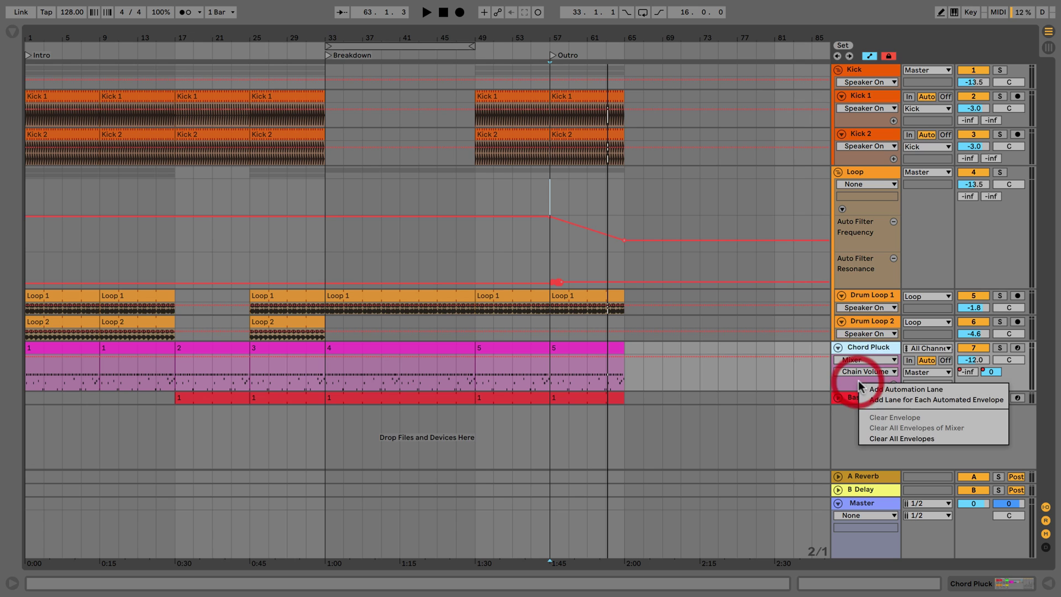
left_click(867, 397)
scroll(575, 221, "down", 5)
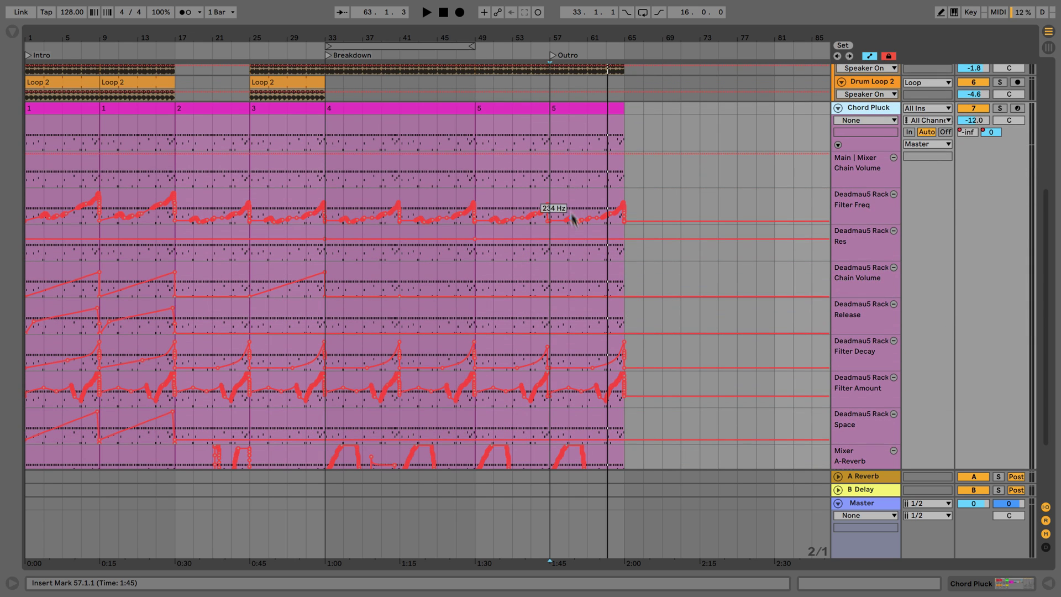
left_click_drag(574, 119, 742, 107)
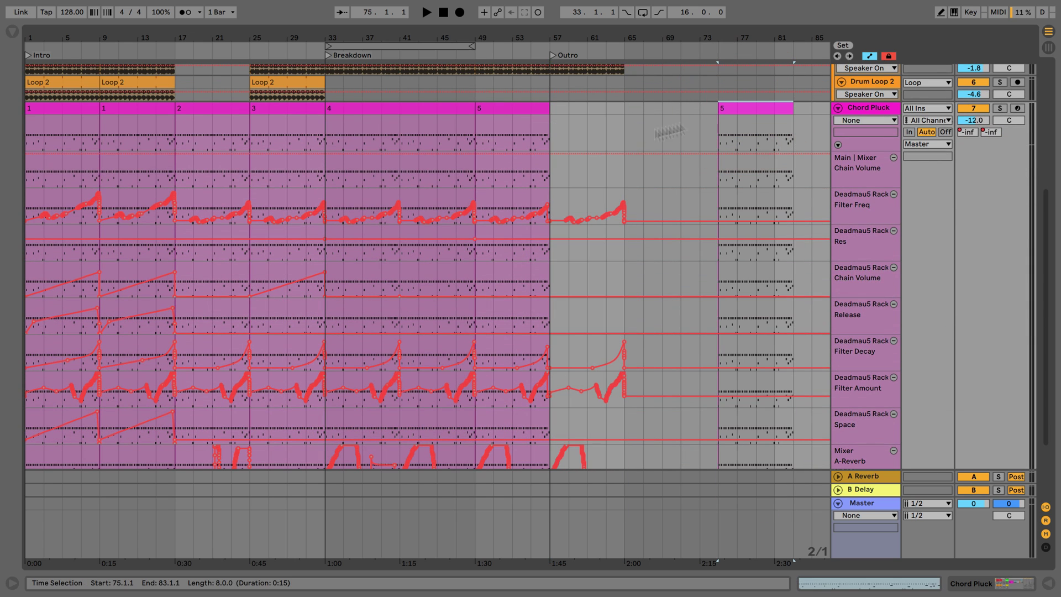
- Split clip 5 at bar 77, move the bars 75–77 piece back to bar 57, and remove the leftover lane
scroll(579, 131, "right", 2)
left_click(707, 105)
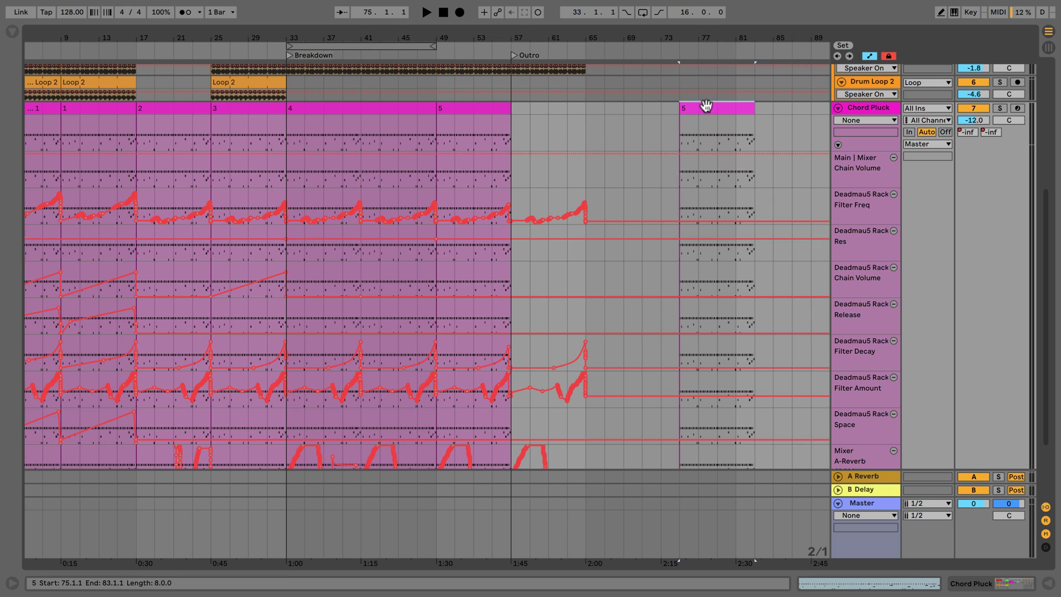
left_click_drag(692, 125, 687, 130)
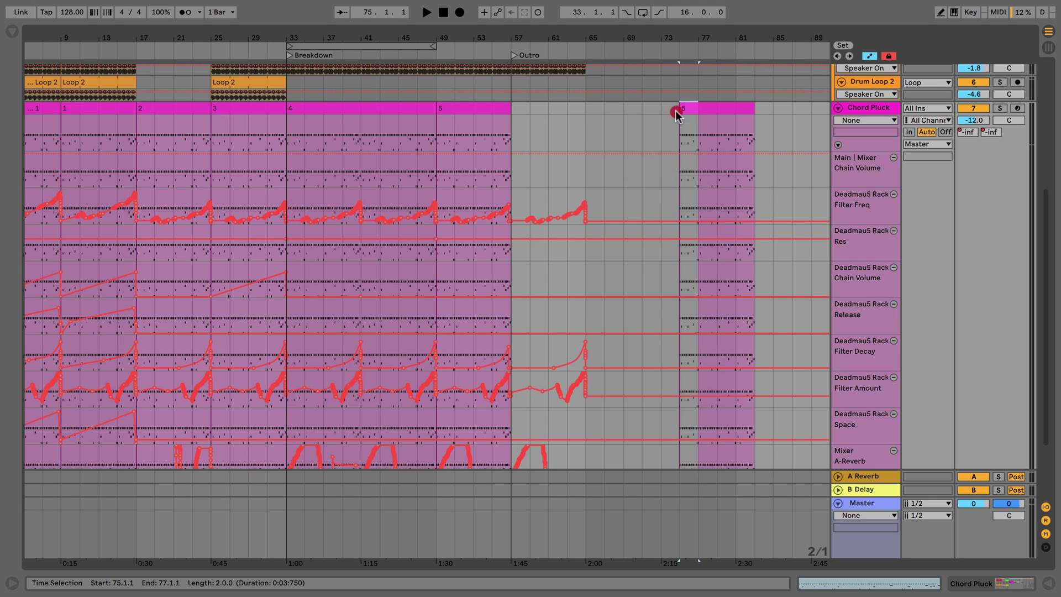
left_click(678, 109)
key("super+e")
left_click_drag(688, 109, 580, 112)
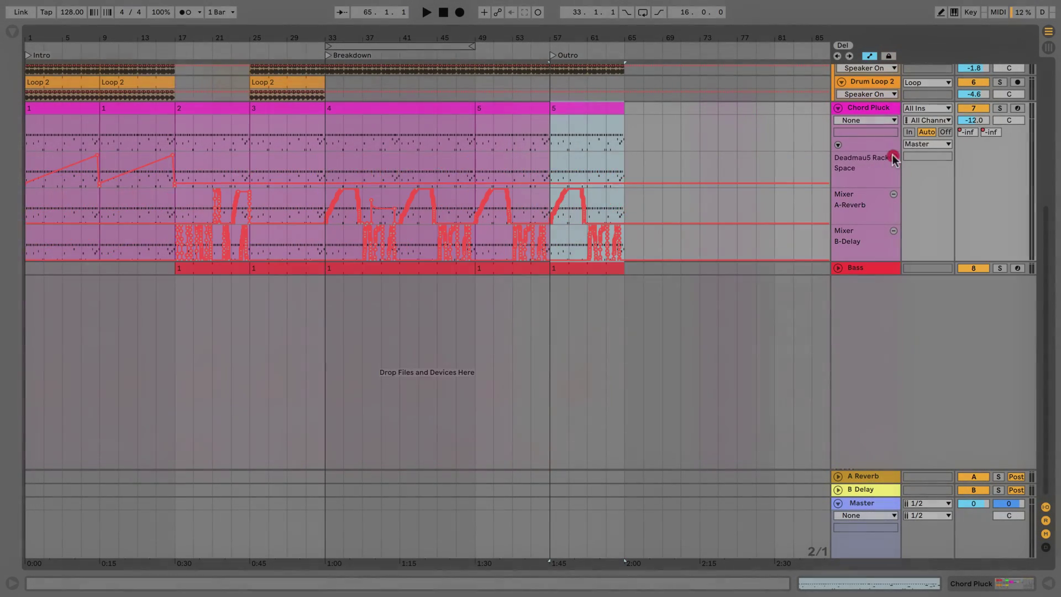
left_click(894, 158)
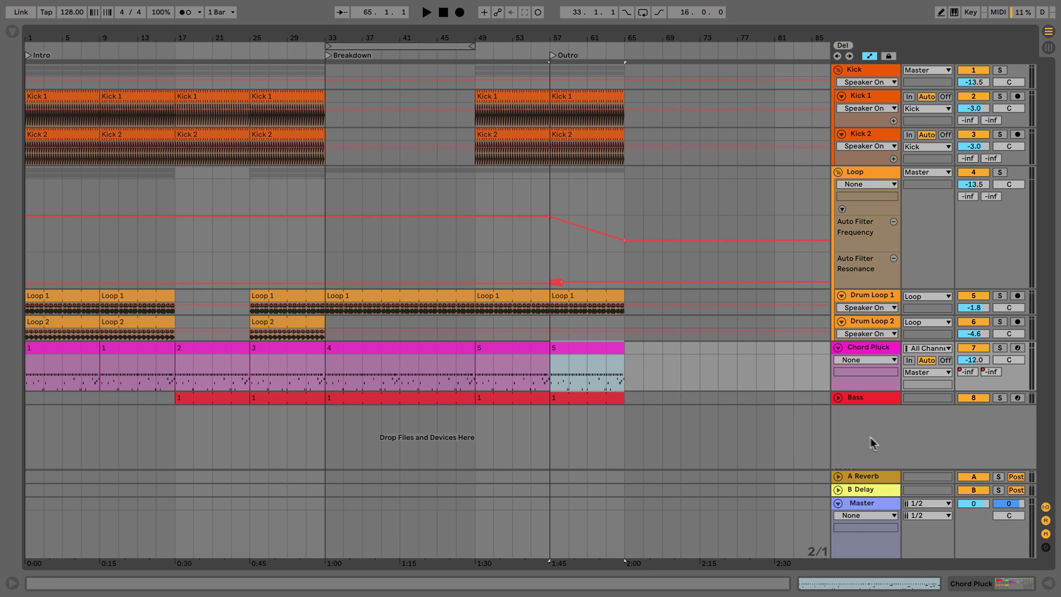
- Choose Mixer > Song Tempo on the Master and show its 60–200 BPM automation lane
left_click(859, 519)
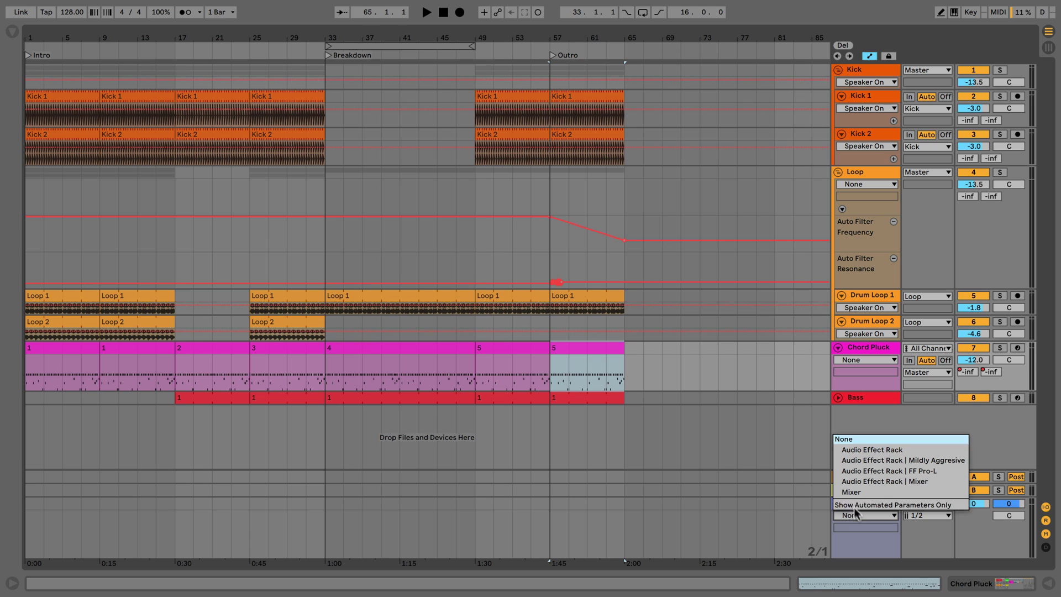
left_click(853, 492)
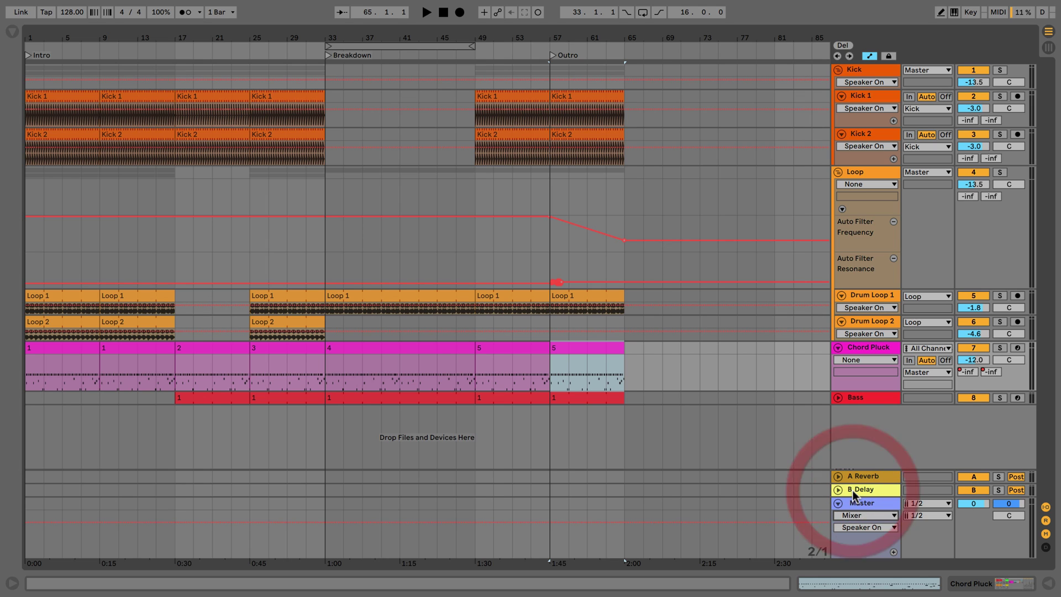
left_click(861, 526)
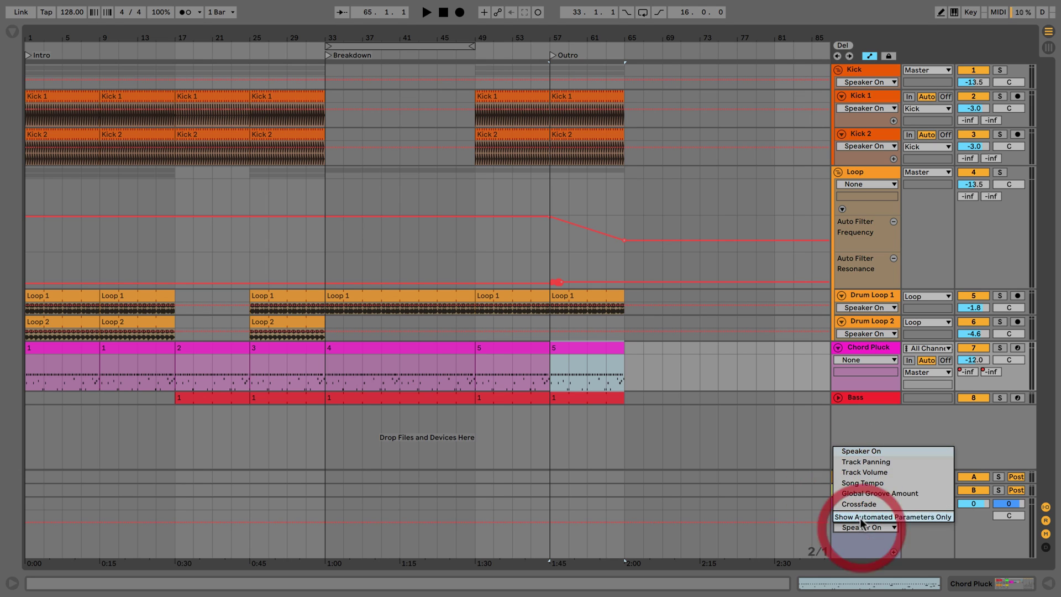
left_click(858, 485)
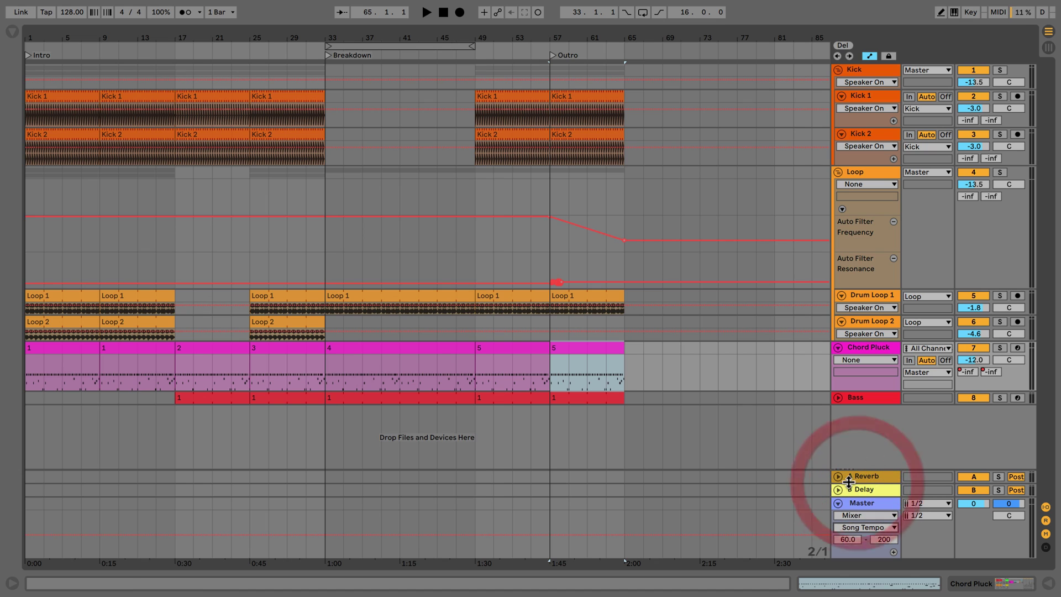
right_click(65, 16)
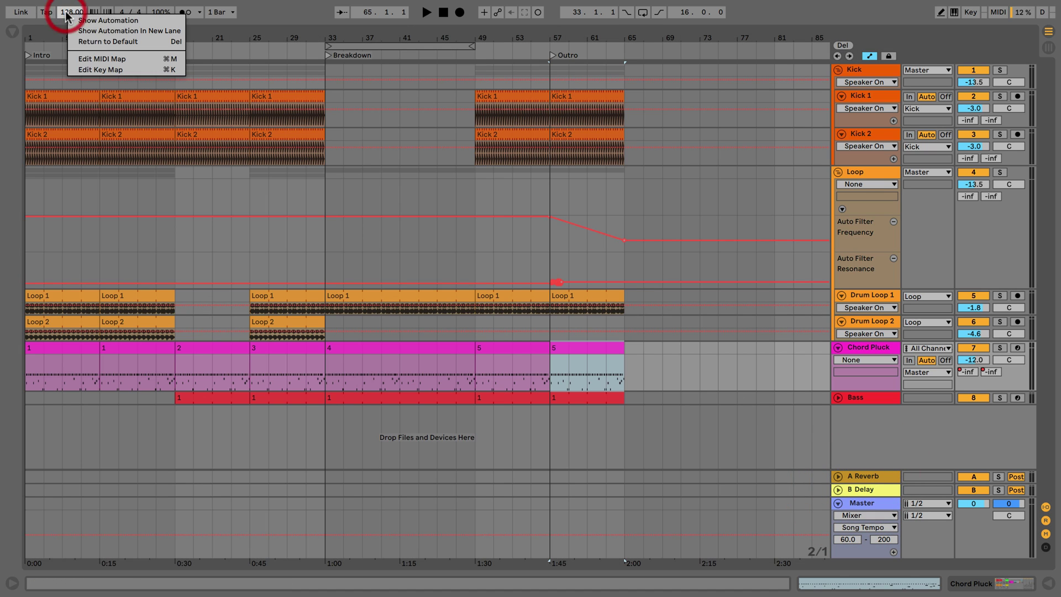
left_click(103, 20)
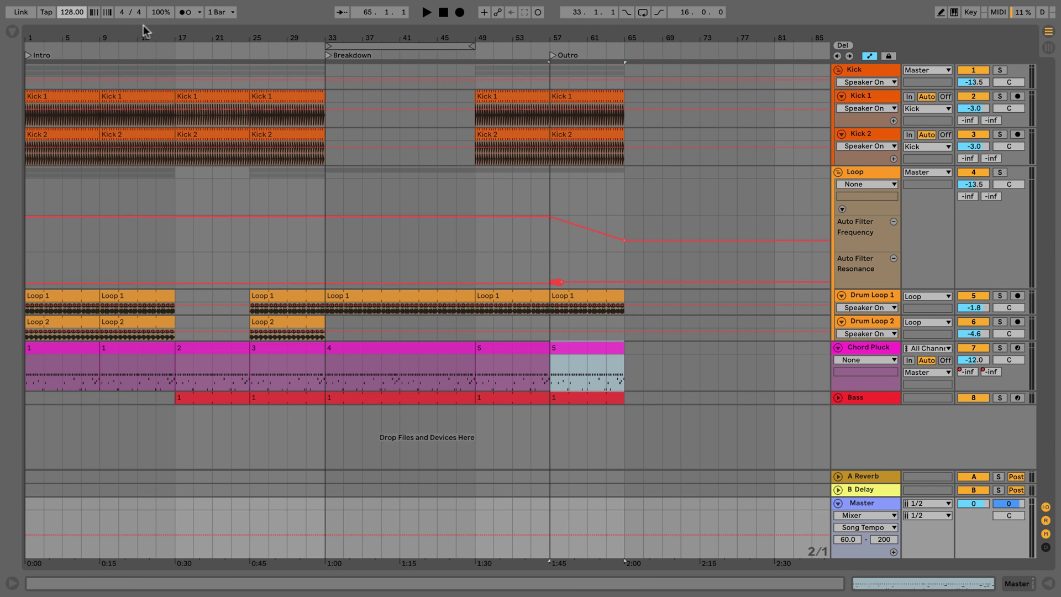
- Shape the Master tempo into a curve from 128 BPM at bar 17 down to 60 by bar 25
left_click_drag(171, 268, 253, 280)
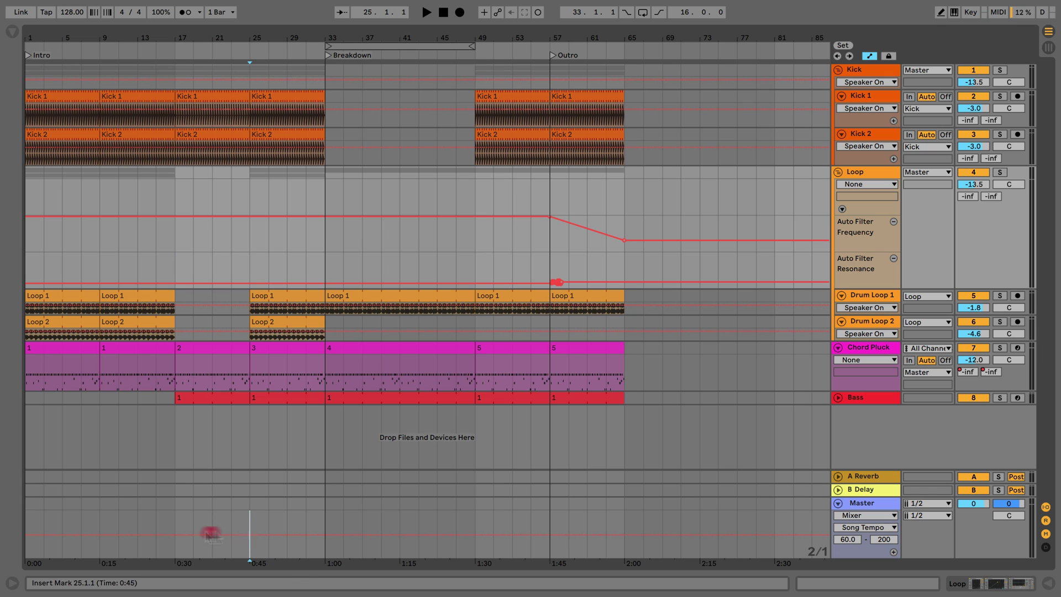
left_click(209, 531)
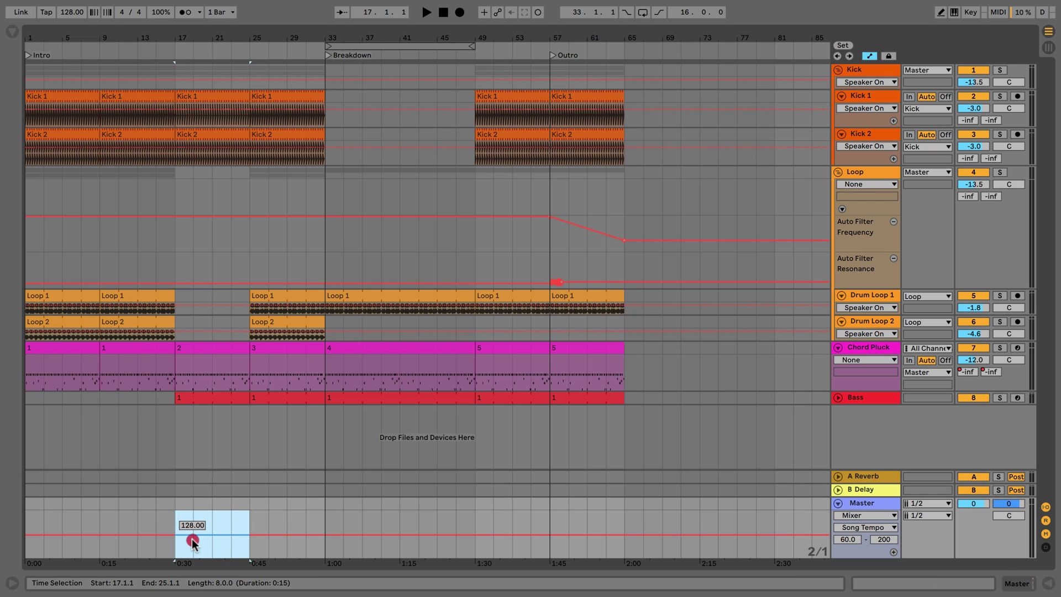
mouse_move(192, 541)
left_mouse_down()
mouse_move(189, 559)
mouse_move(173, 559)
mouse_move(200, 545)
left_mouse_up()
left_click(174, 559)
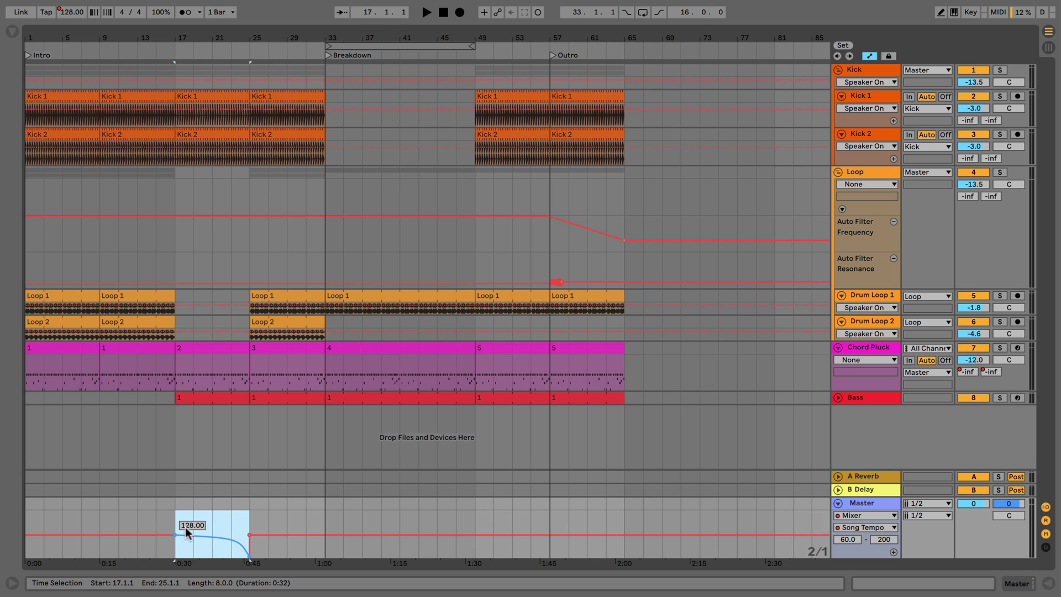
left_click(174, 520)
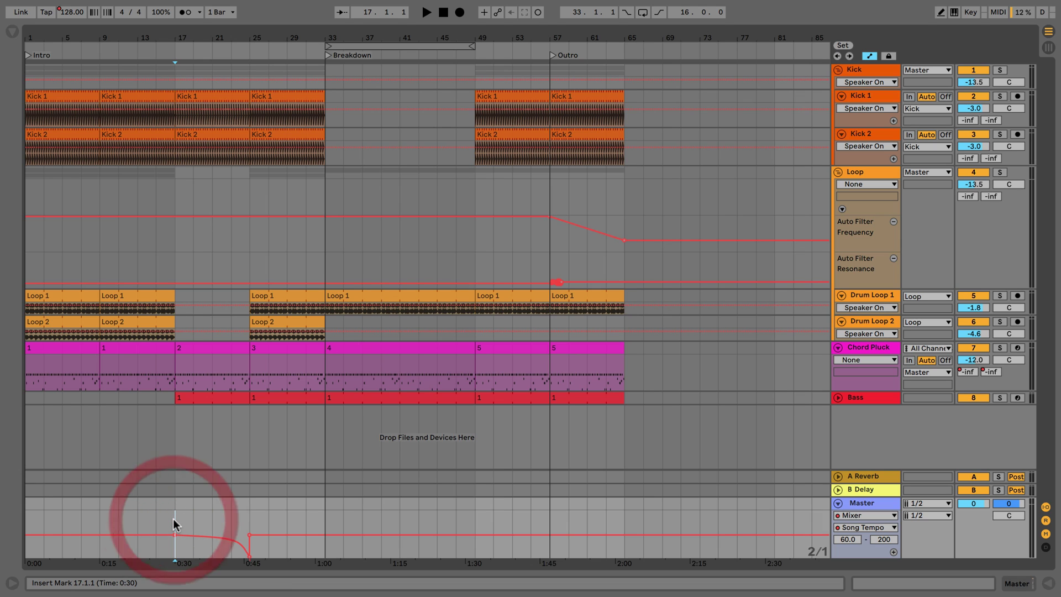
key("space")
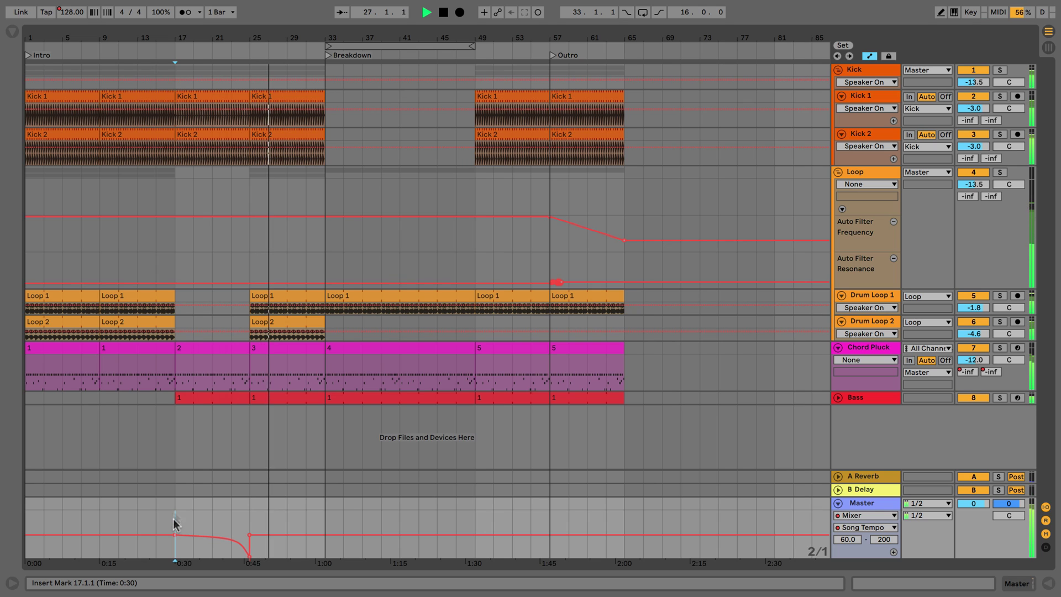
left_click(443, 13)
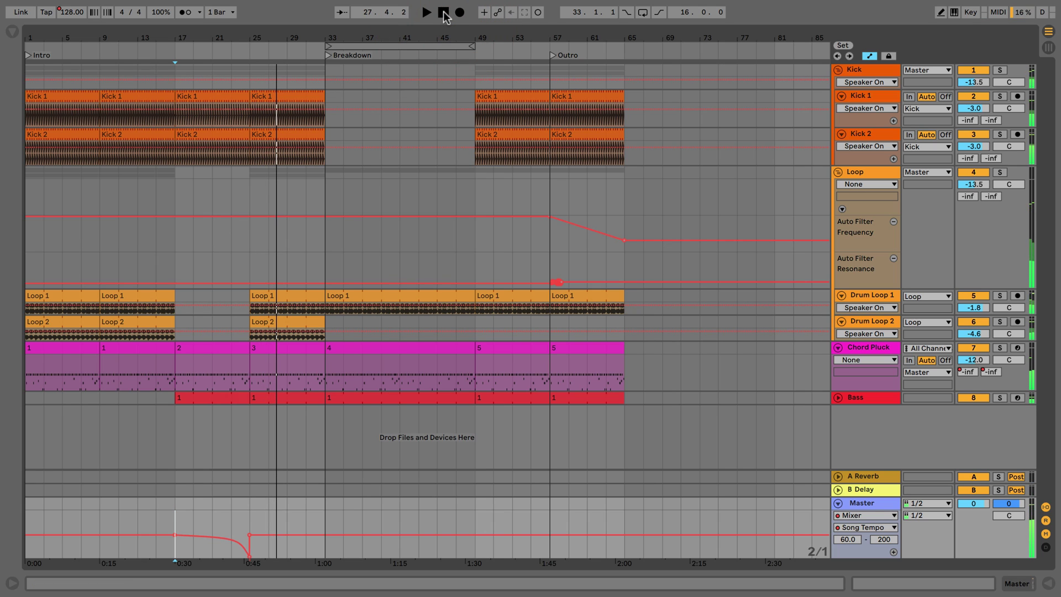